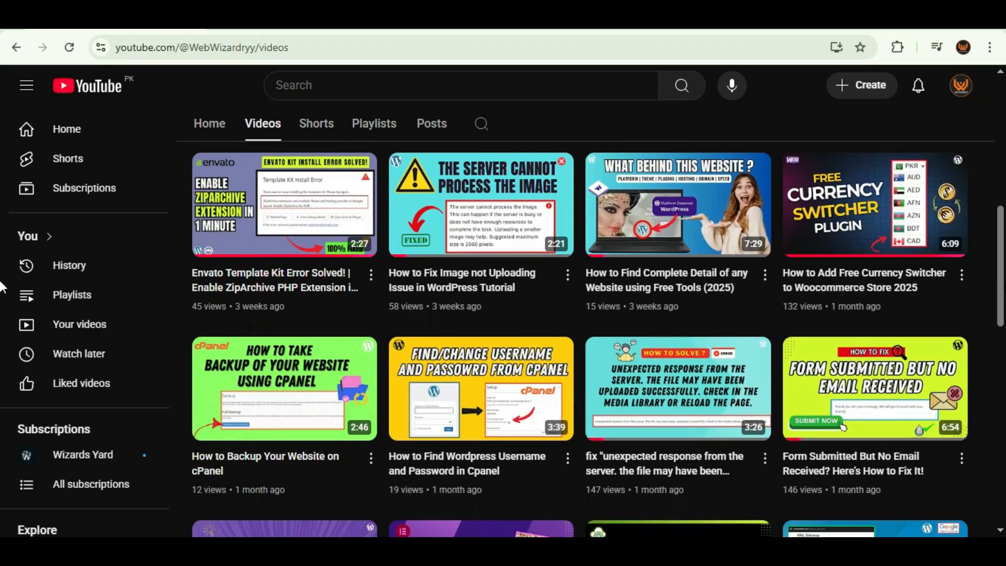
scroll(1000, 210, up, 6)
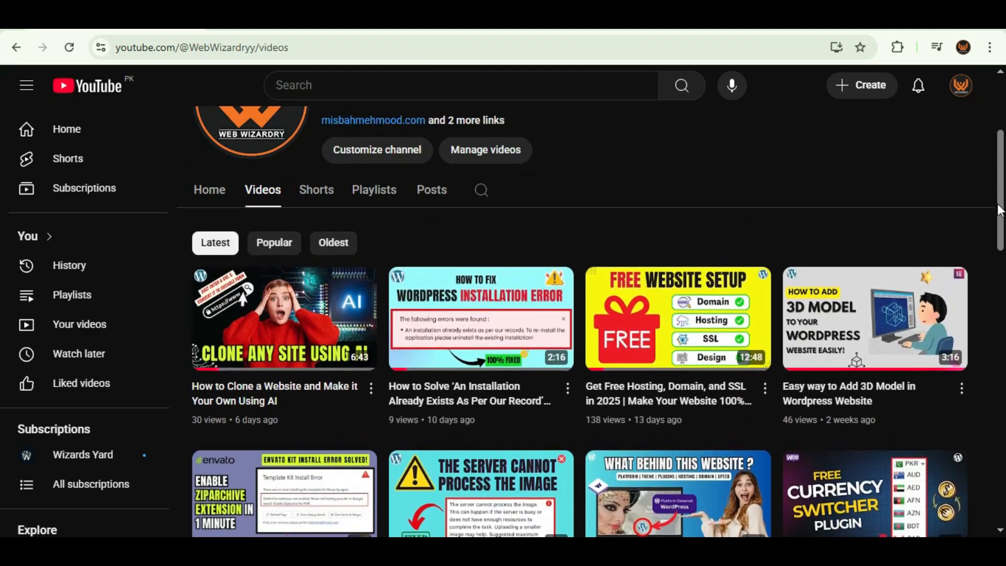
scroll(999, 210, up, 2)
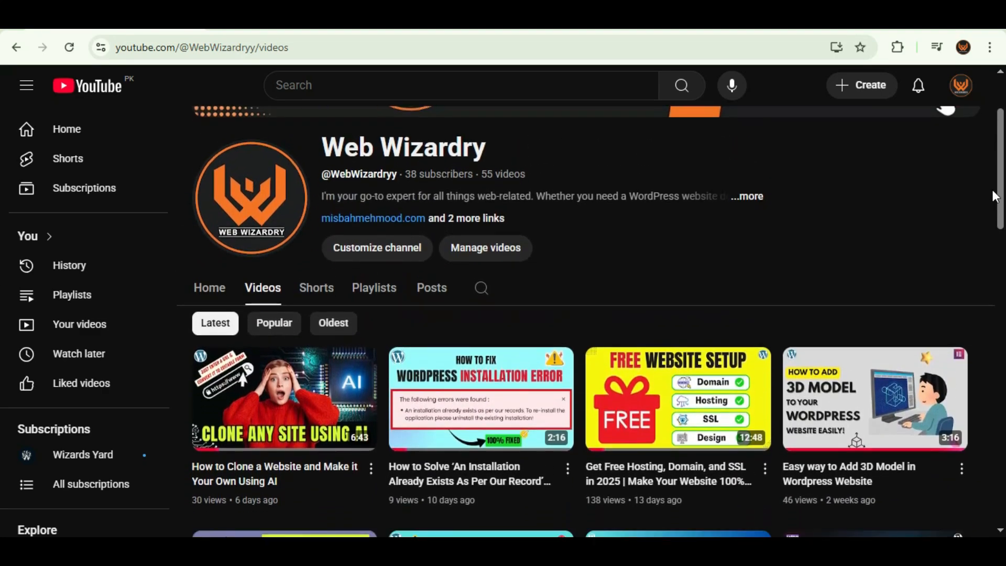
drag(993, 191, 996, 232)
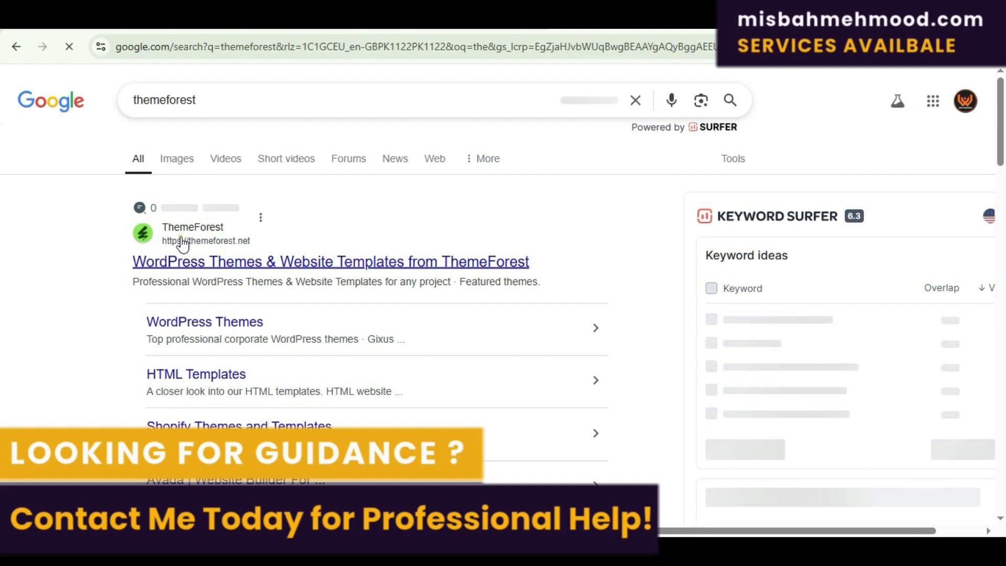
Open ThemeForest from the web search results and look over its listing for the "batremo" template
click(181, 239)
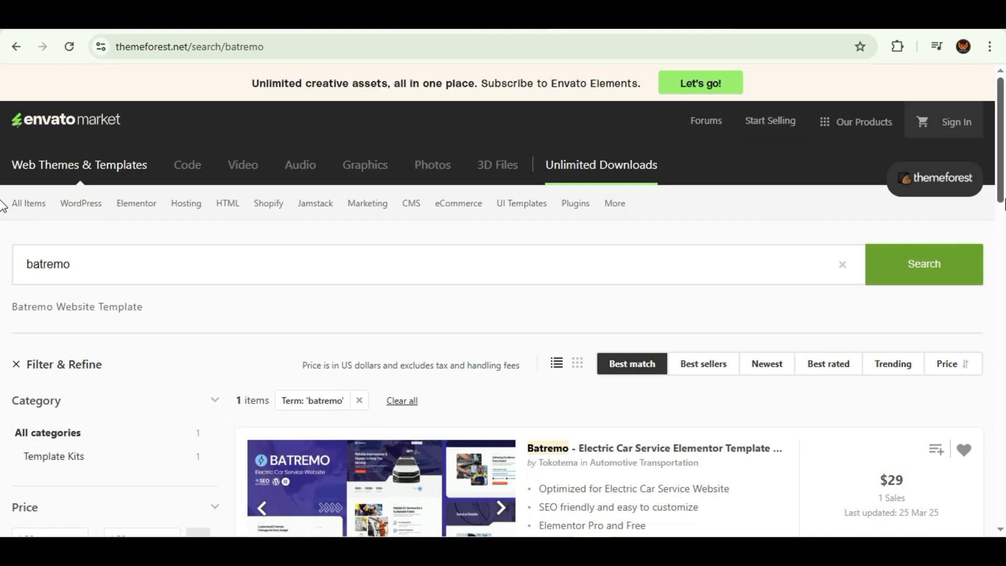
scroll(2, 206, down, 3)
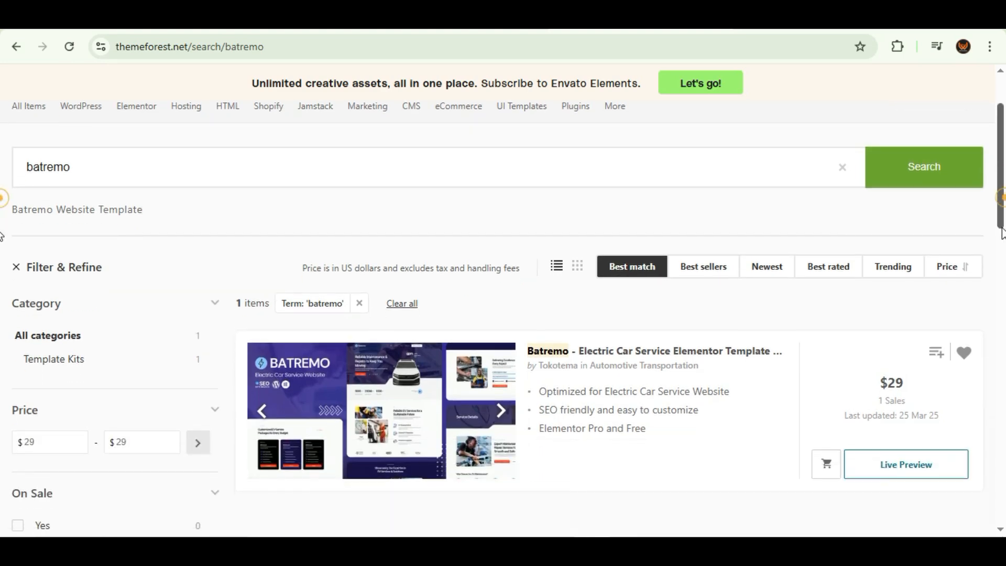
drag(1000, 246, 989, 249)
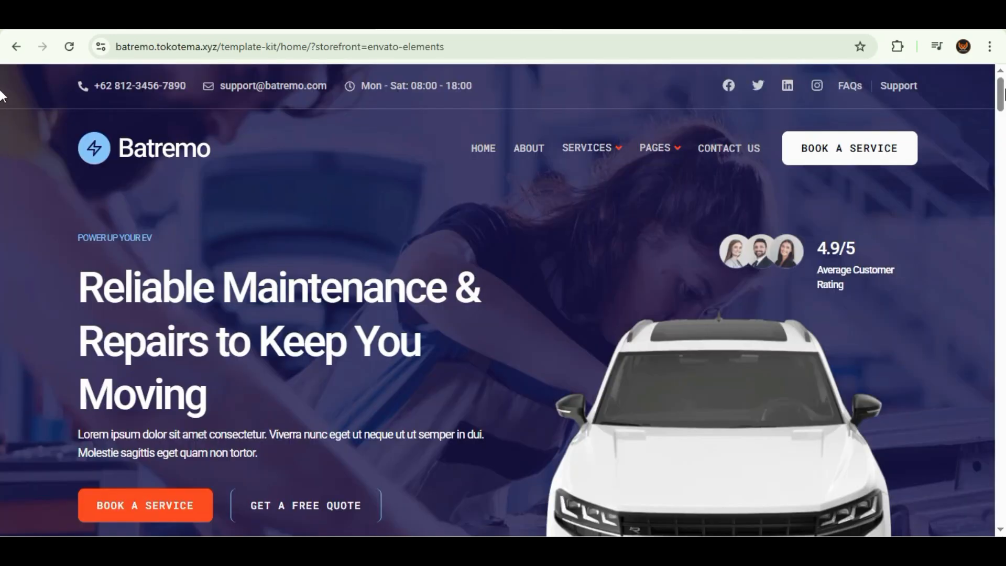
Examine the Batremo template's demo home page
scroll(2, 92, down, 5)
scroll(1001, 100, up, 4)
scroll(1001, 108, down, 3)
drag(1001, 108, 1, 529)
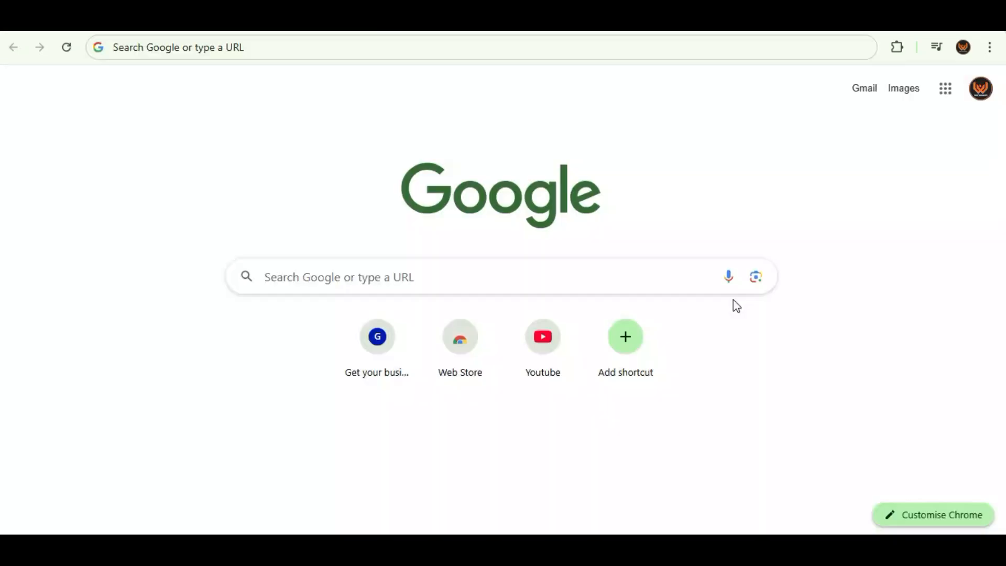
Search the web for "figma" and open the official Figma website
click(319, 51)
text(figma)
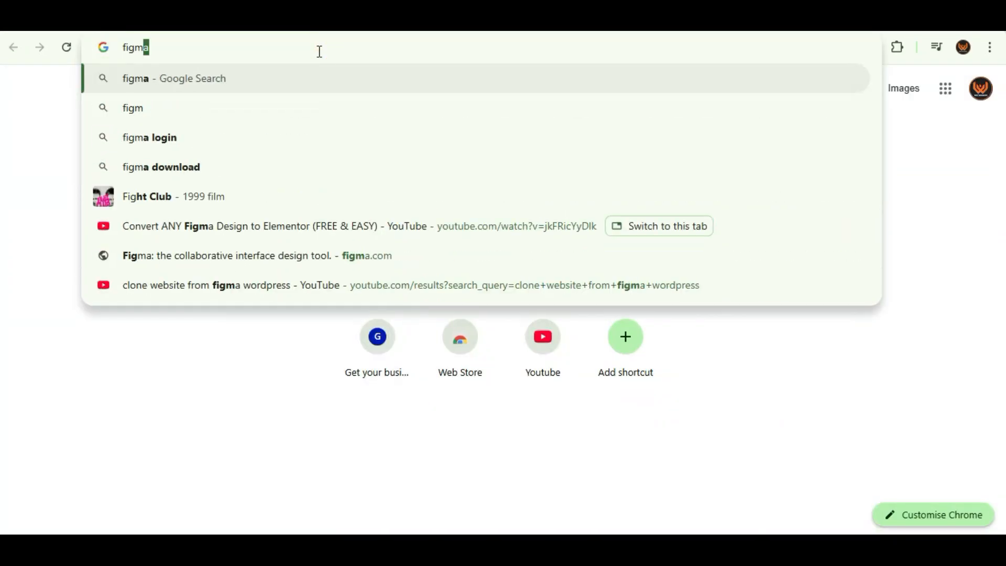
key(Return)
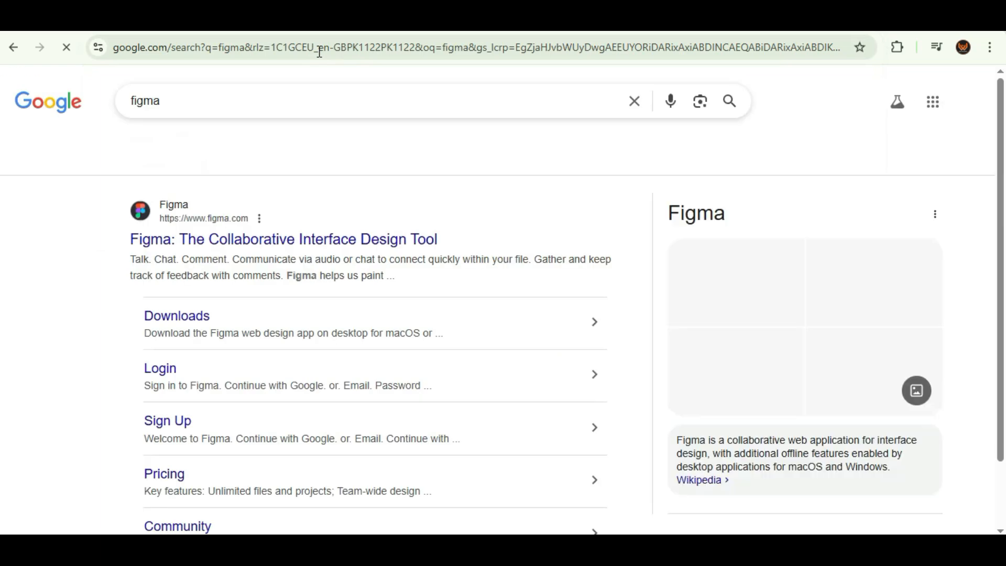
click(253, 264)
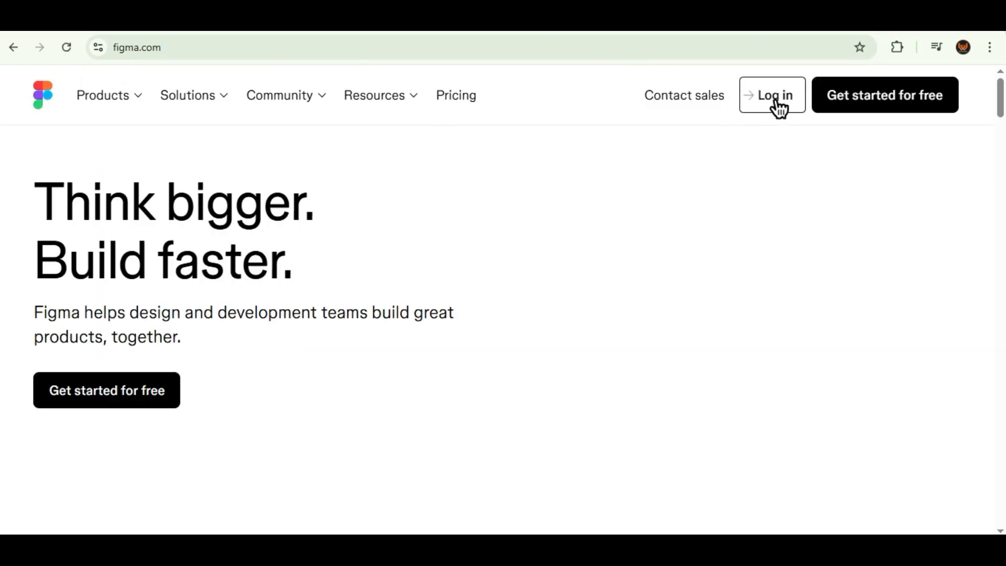
Log in to Figma by continuing with the Google account
click(778, 98)
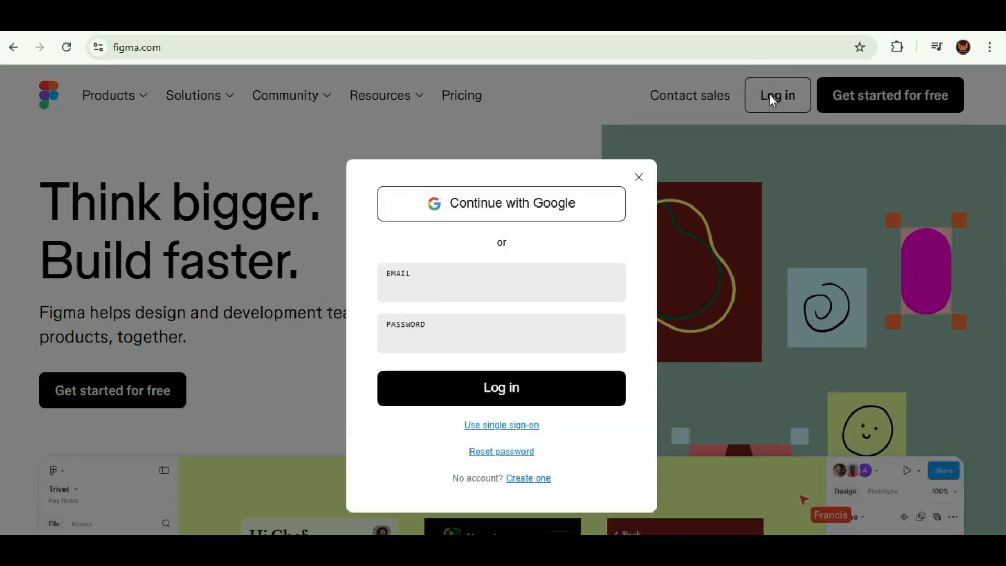
click(539, 208)
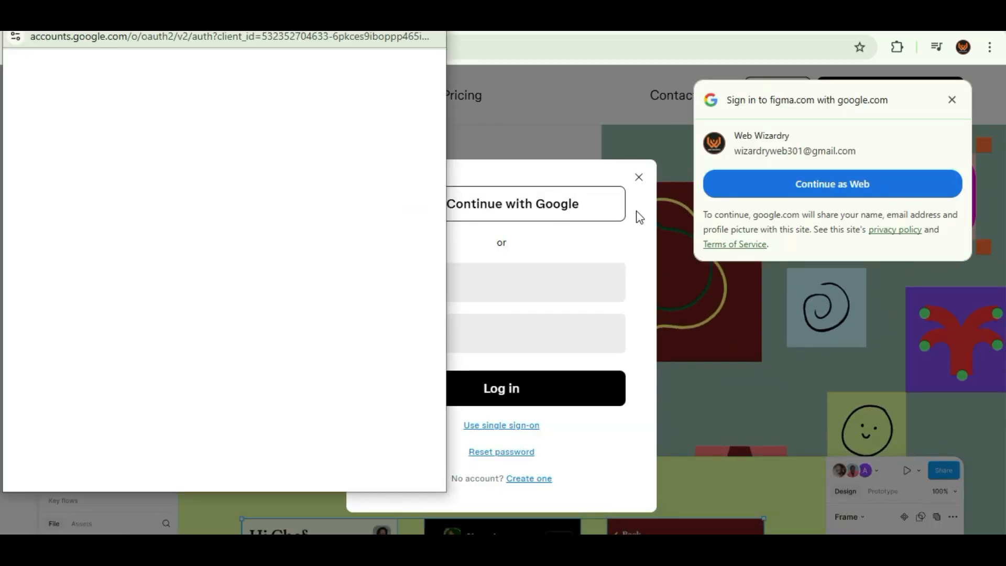
click(307, 145)
click(372, 283)
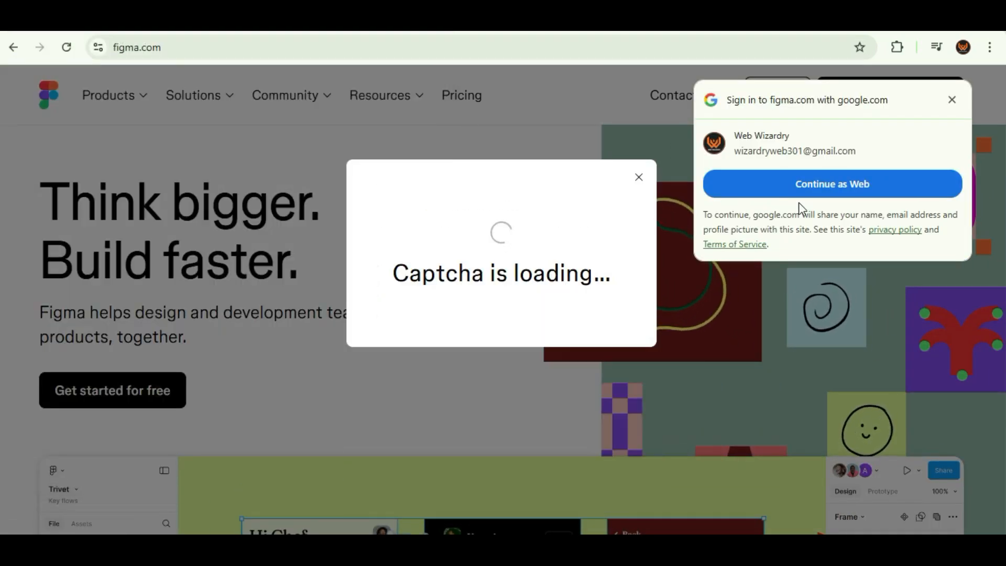
click(806, 193)
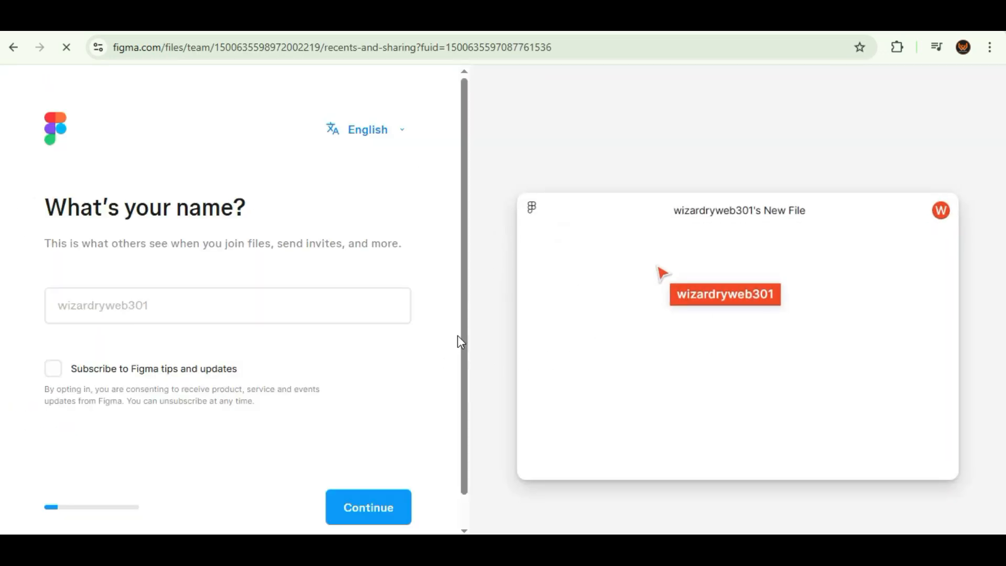
Enter the account's display name and choose Work as the main use of Figma
click(308, 305)
click(196, 348)
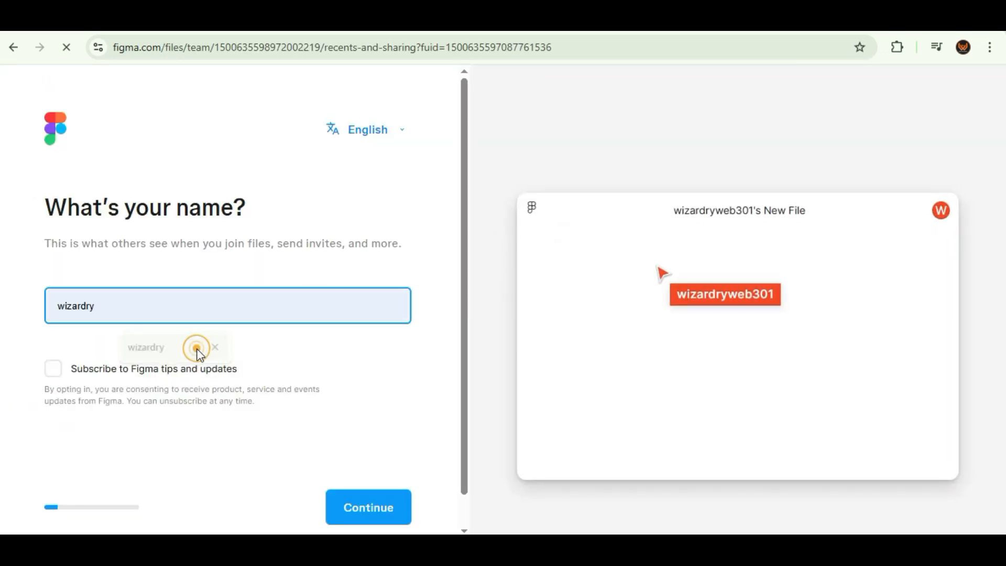
click(347, 506)
click(373, 312)
click(365, 485)
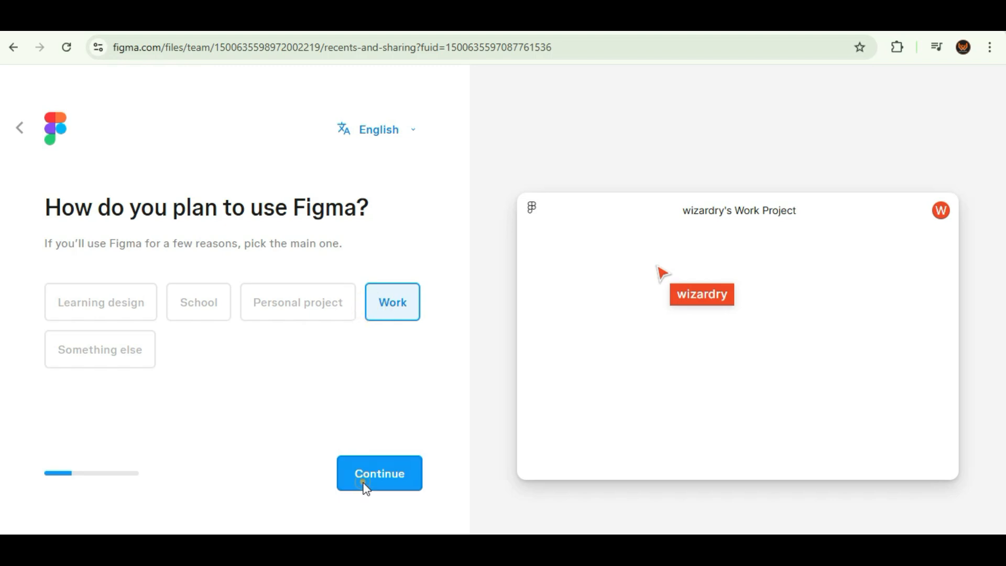
Complete the work profile with Design as the occupation, Freelance as the work situation and Just me as the organization size
click(175, 361)
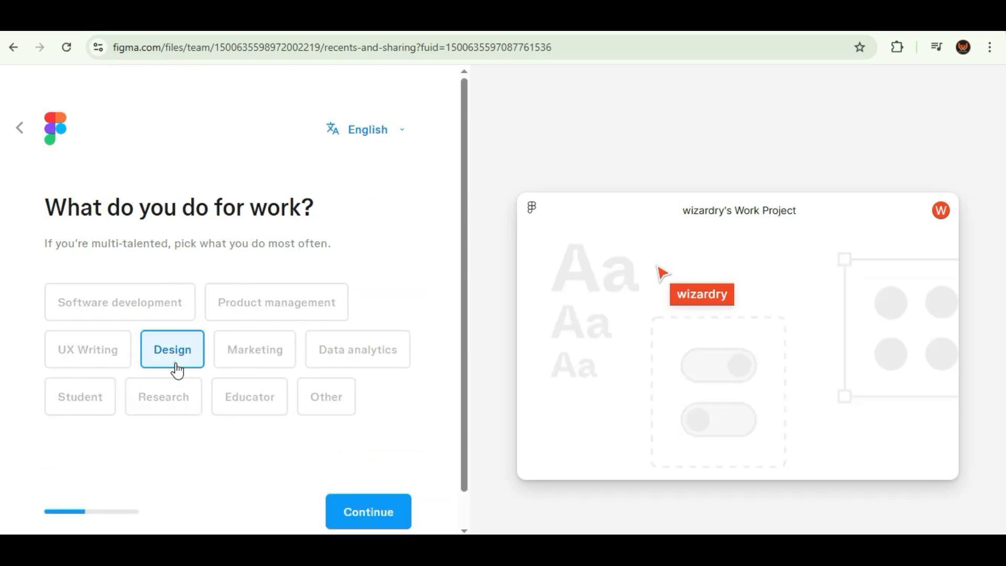
click(172, 407)
click(368, 512)
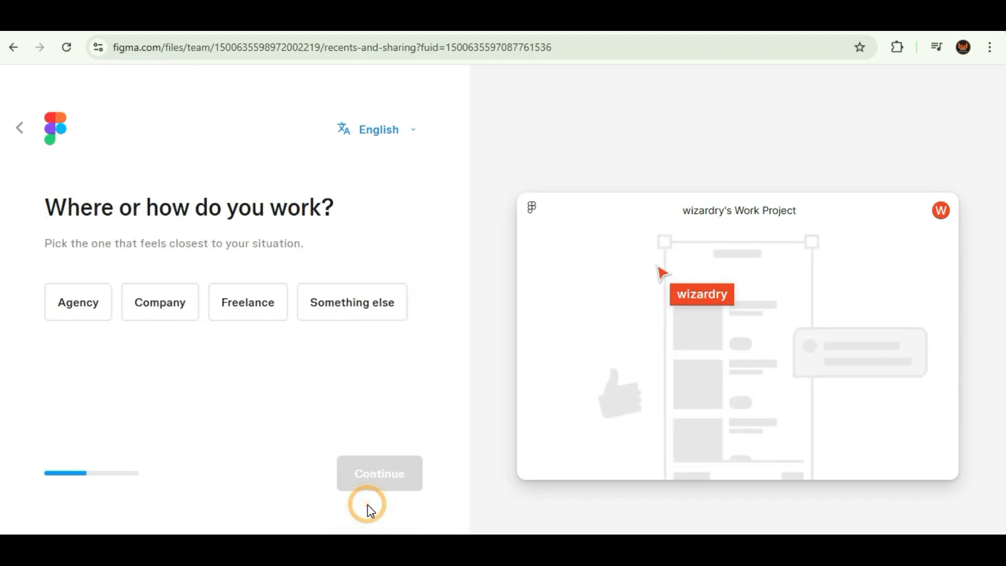
click(252, 308)
click(359, 474)
click(78, 330)
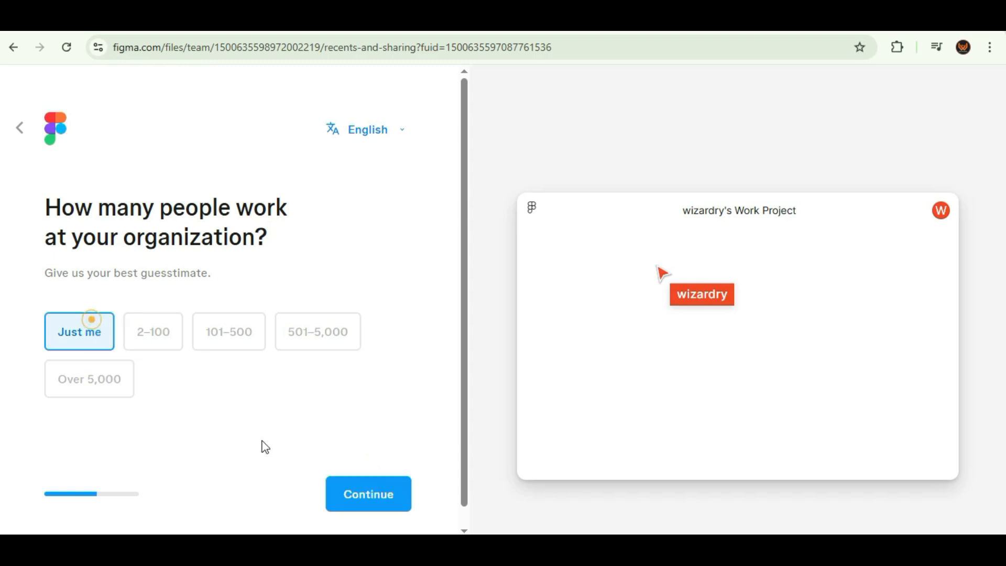
click(356, 489)
Continue without inviting anyone and answer "No, it's my first time" to the question about previous Figma use
scroll(465, 353, down, 2)
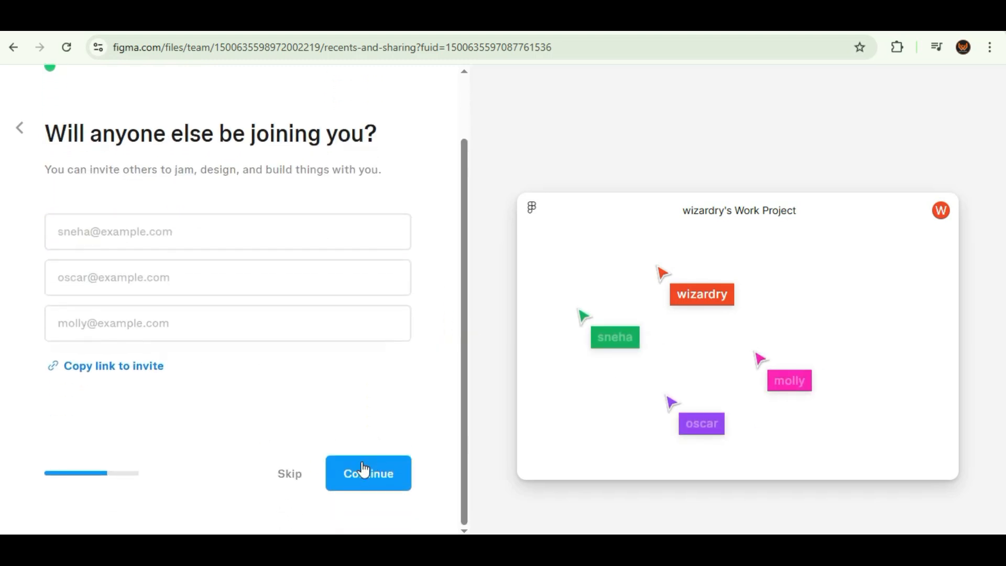
click(366, 471)
click(123, 380)
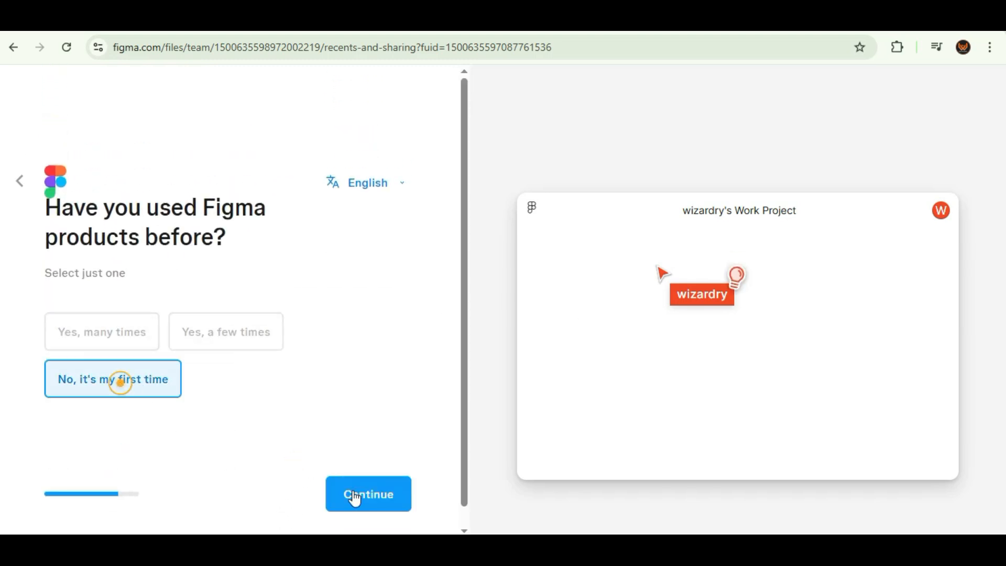
click(356, 496)
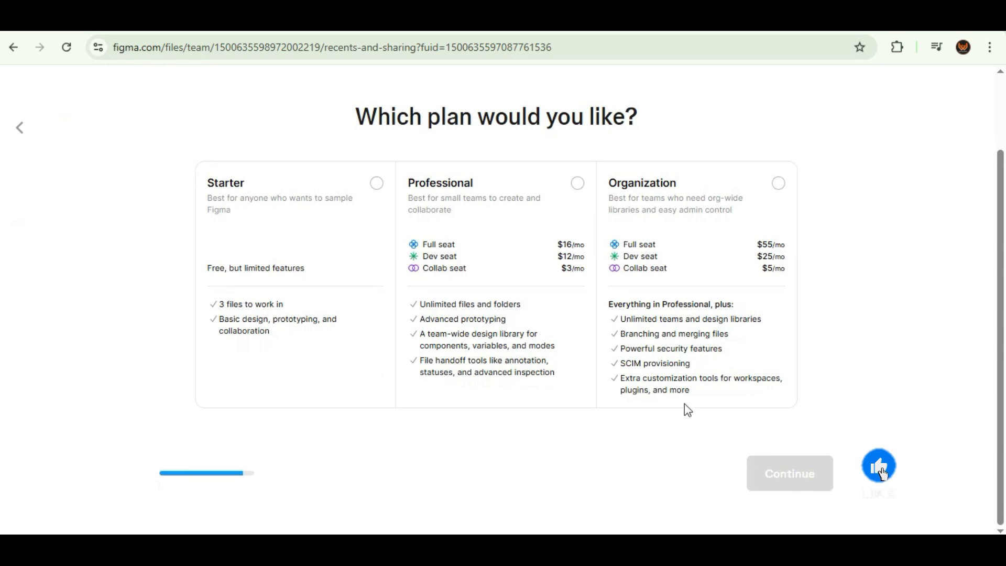
Choose the free Starter plan and skip the question about what to do first after selecting Design with Figma
click(376, 184)
click(788, 480)
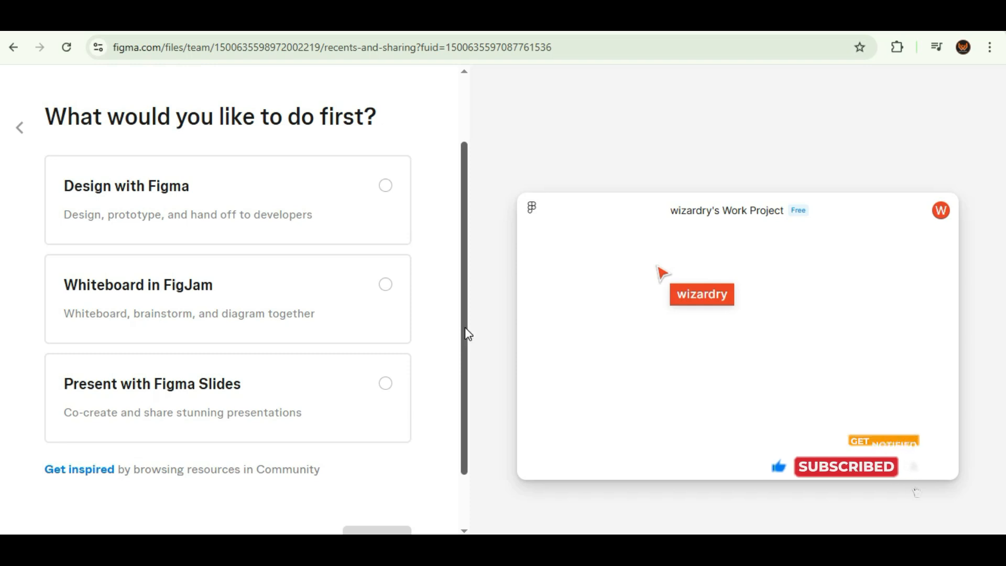
drag(464, 327, 455, 309)
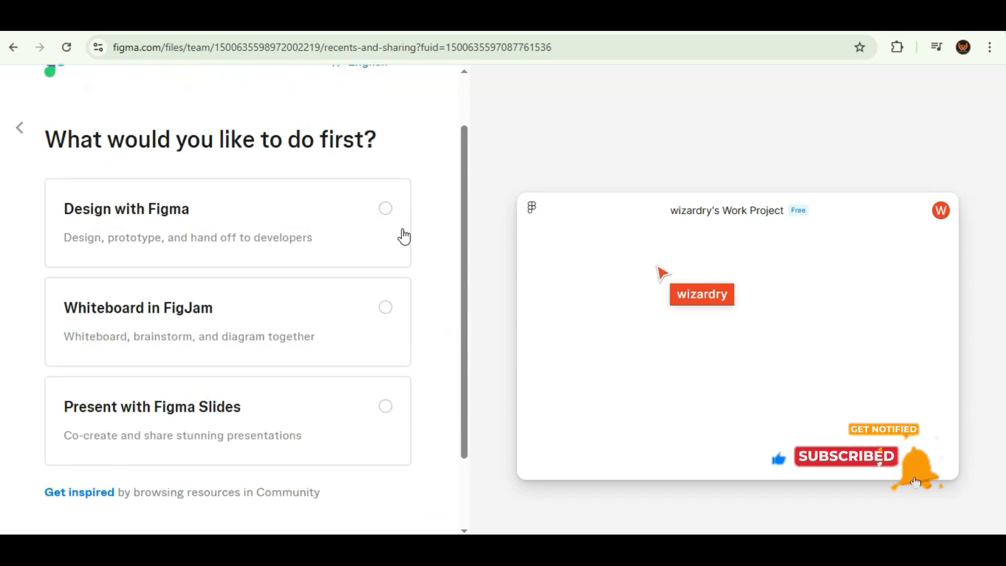
scroll(402, 228, down, 1)
click(379, 146)
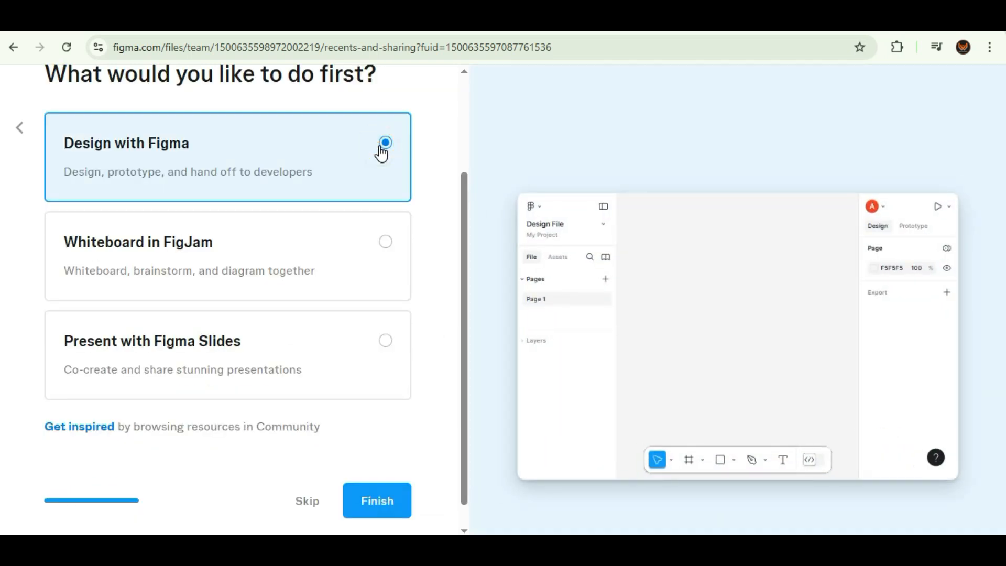
click(311, 500)
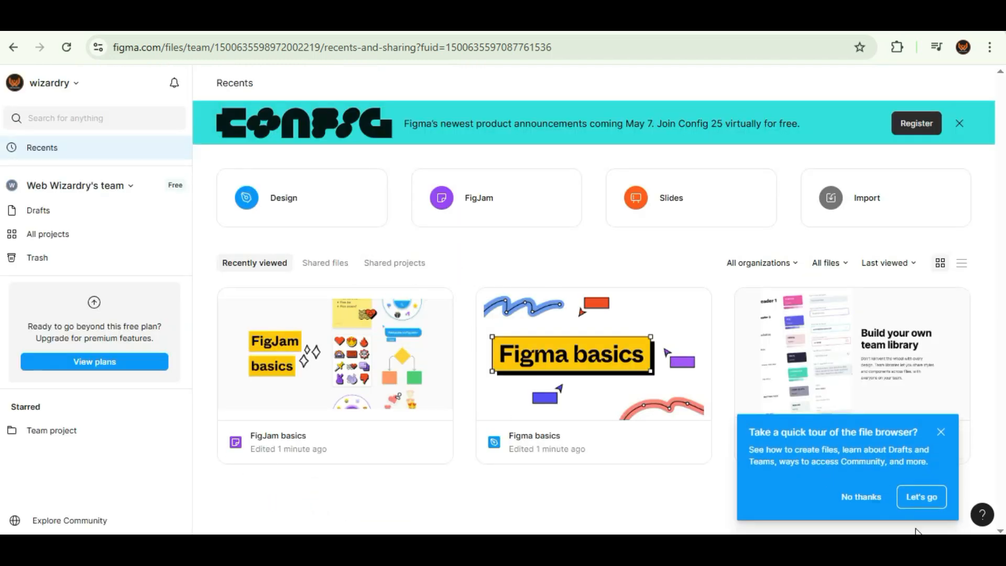
Dismiss the file browser tour and create a new design file using the Website starter template
click(940, 427)
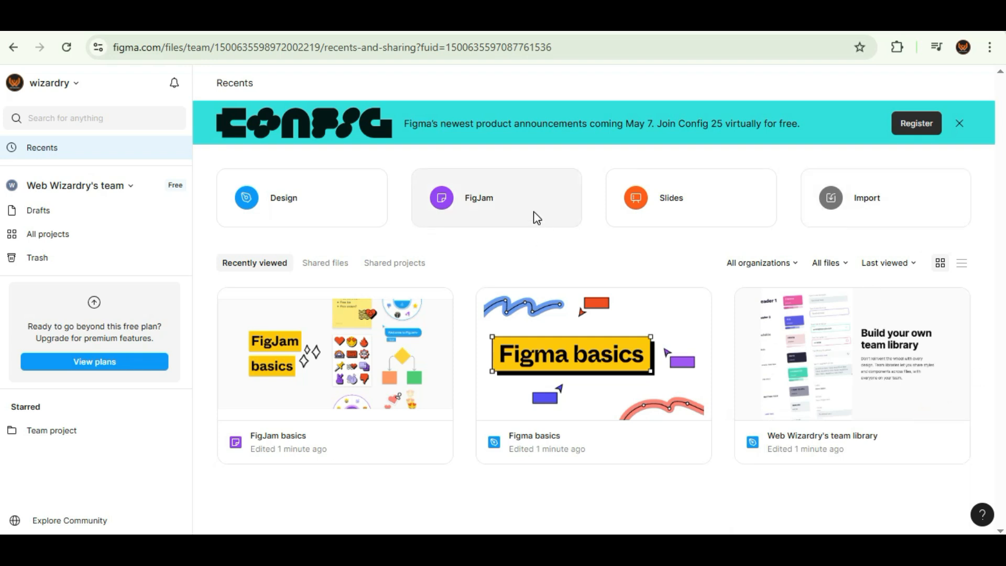
click(316, 193)
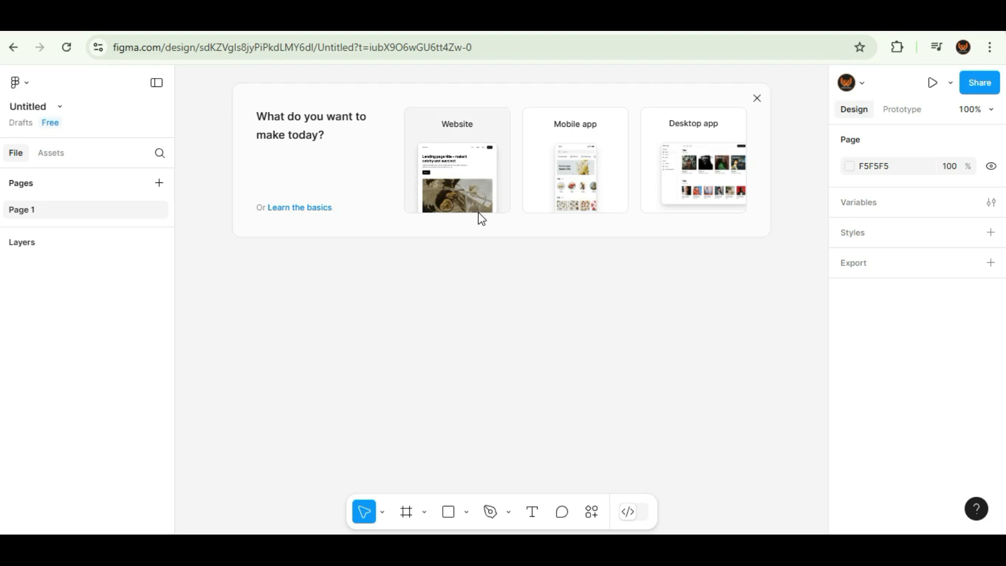
click(456, 193)
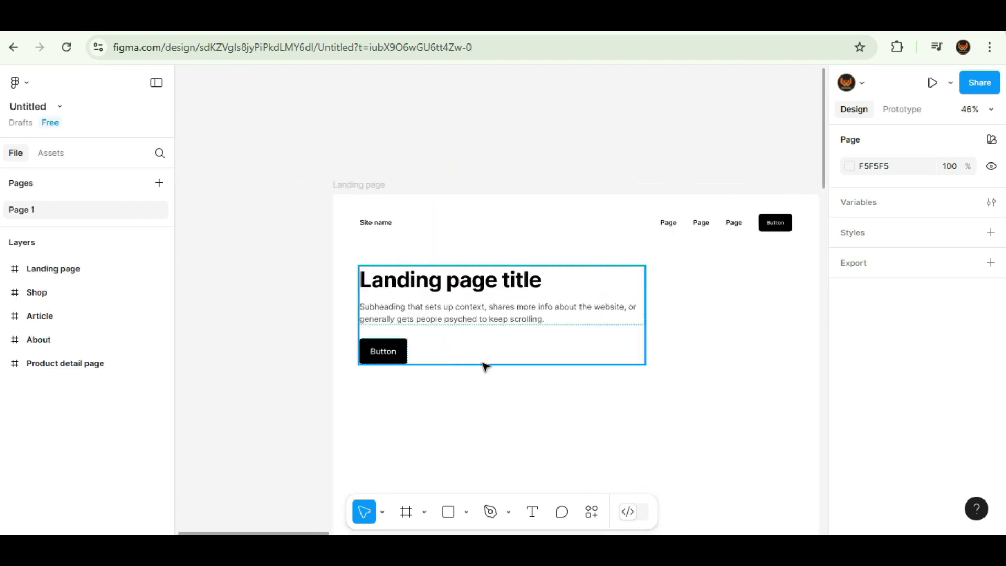
Select the landing page title, close the text editing tip and view the available asset libraries
click(455, 305)
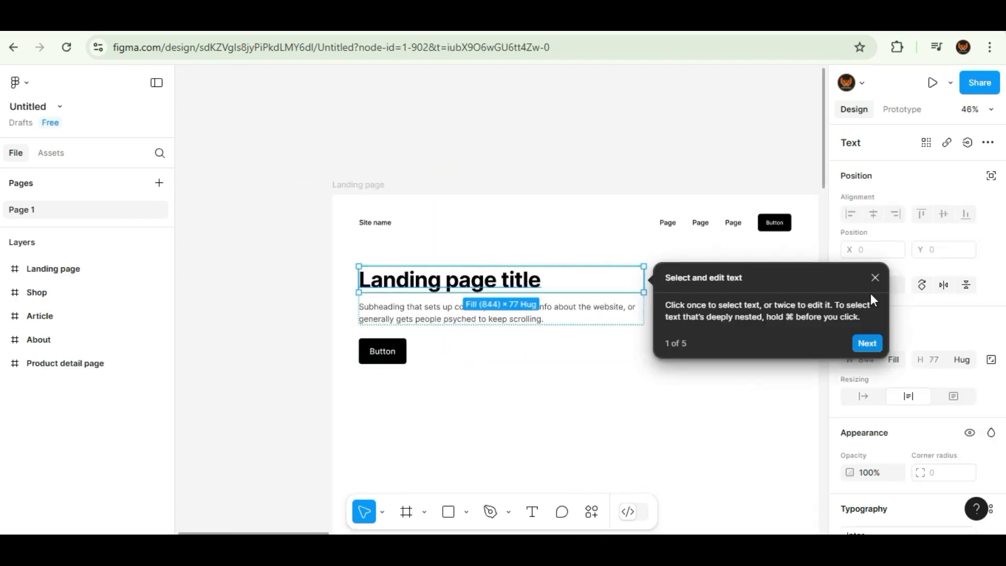
click(875, 279)
key(alt+2)
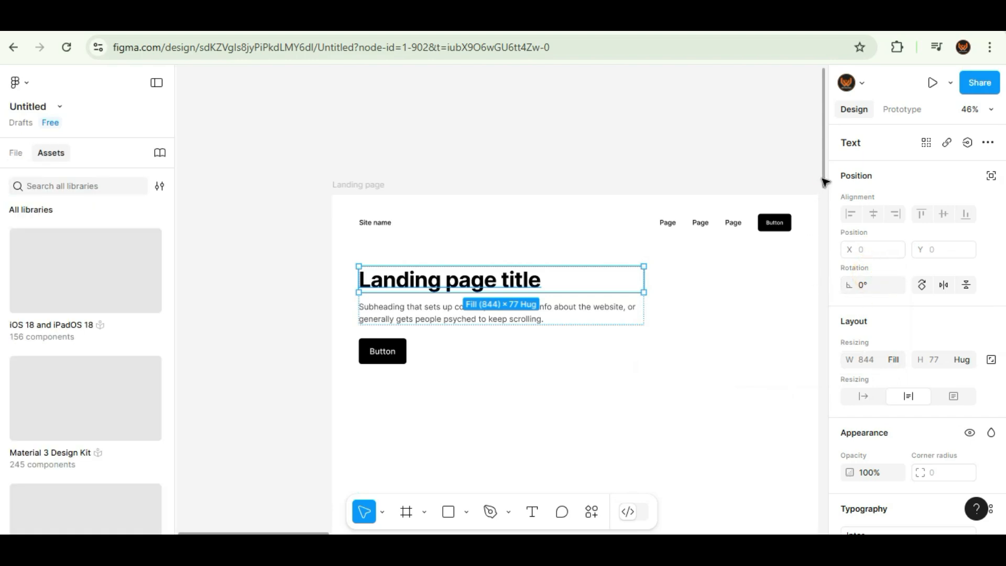
mouse_move(825, 182)
mouse_down()
mouse_move(821, 379)
mouse_move(818, 196)
mouse_up()
click(159, 185)
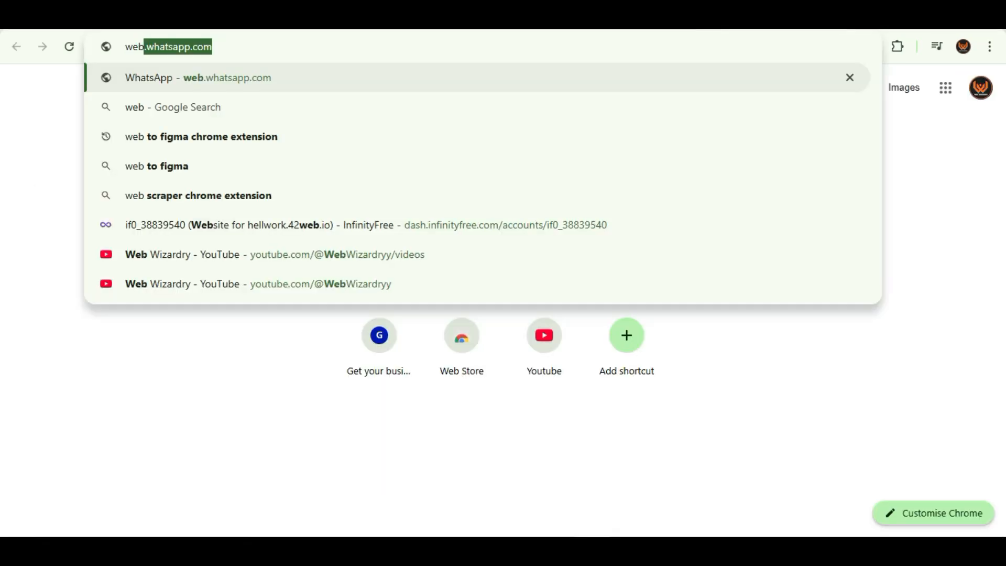
Search the web for "web to figma plugin" and open the Web to Figma plugin page in Figma Community
text(to fig)
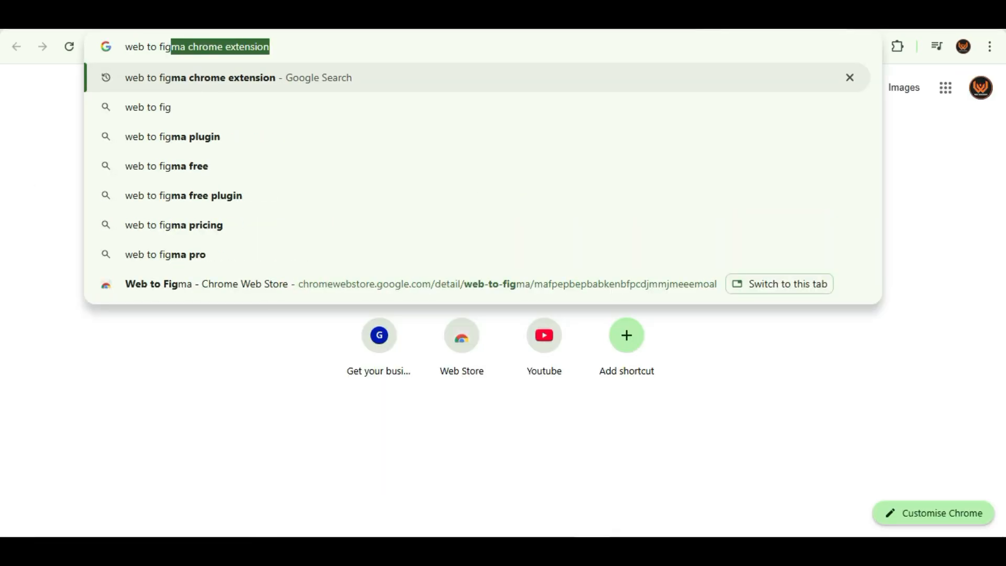
click(600, 139)
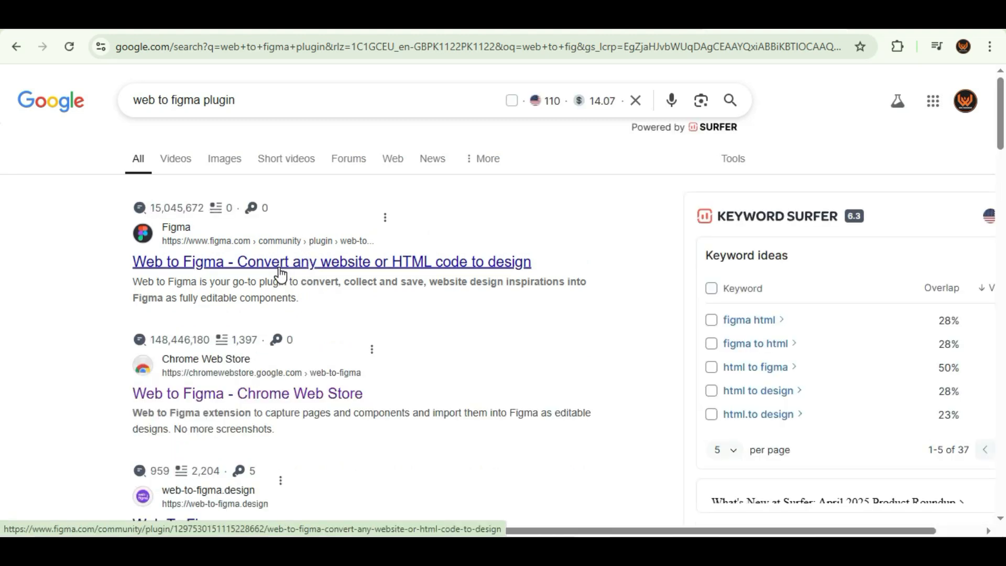
scroll(198, 258, down, 1)
click(197, 254)
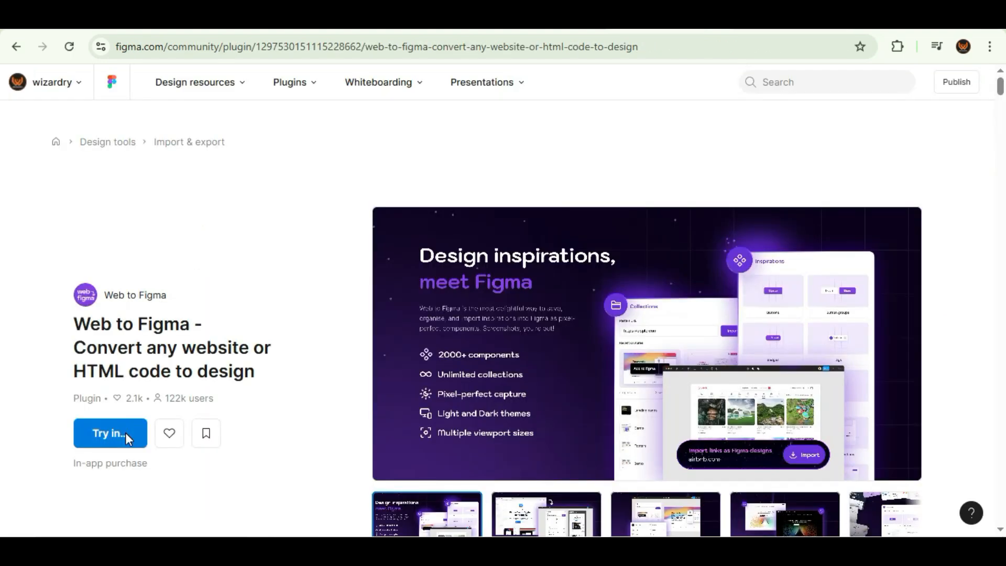
Try the Web to Figma plugin in the recent file car, accept the third-party payment notice and run the plugin
click(125, 435)
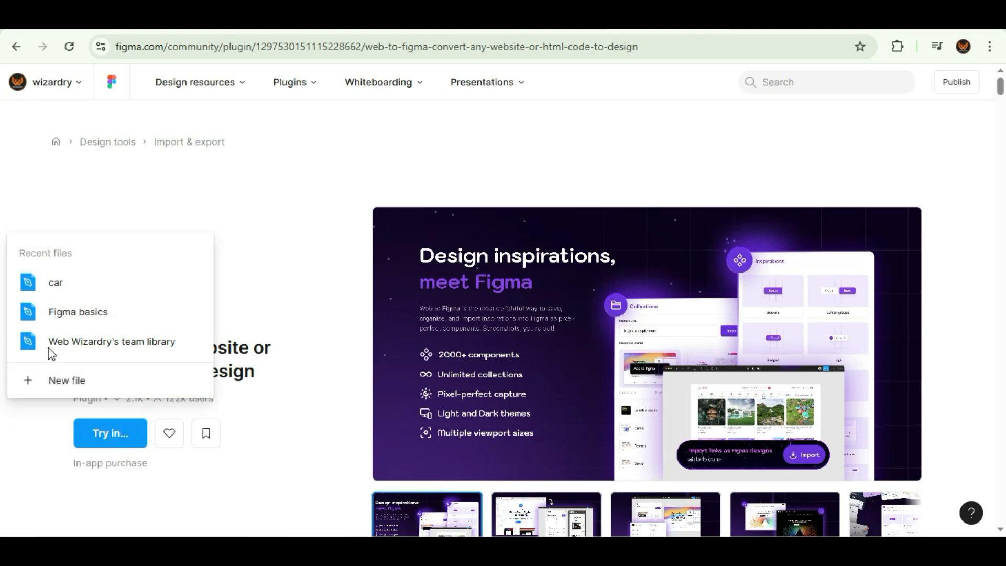
click(73, 287)
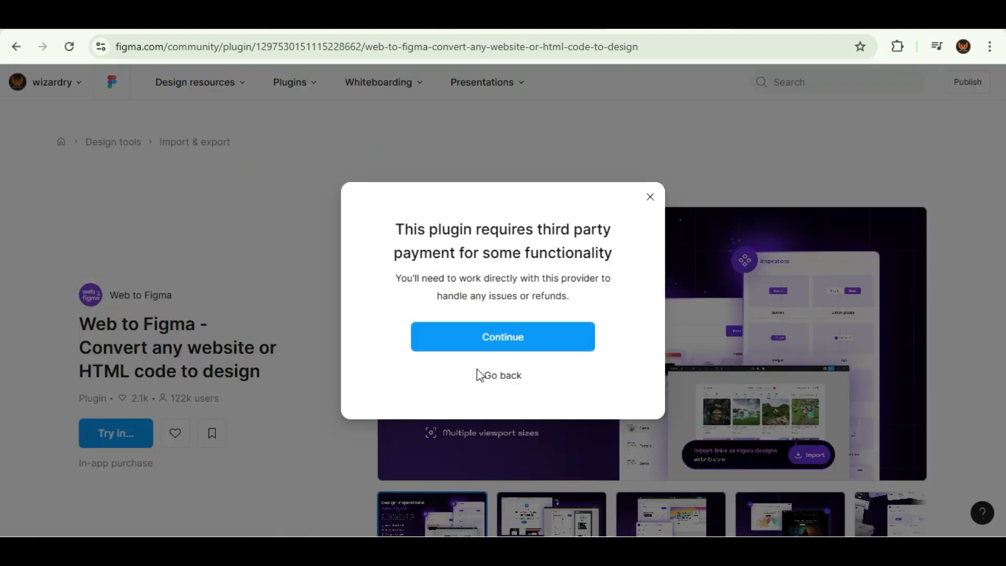
click(475, 335)
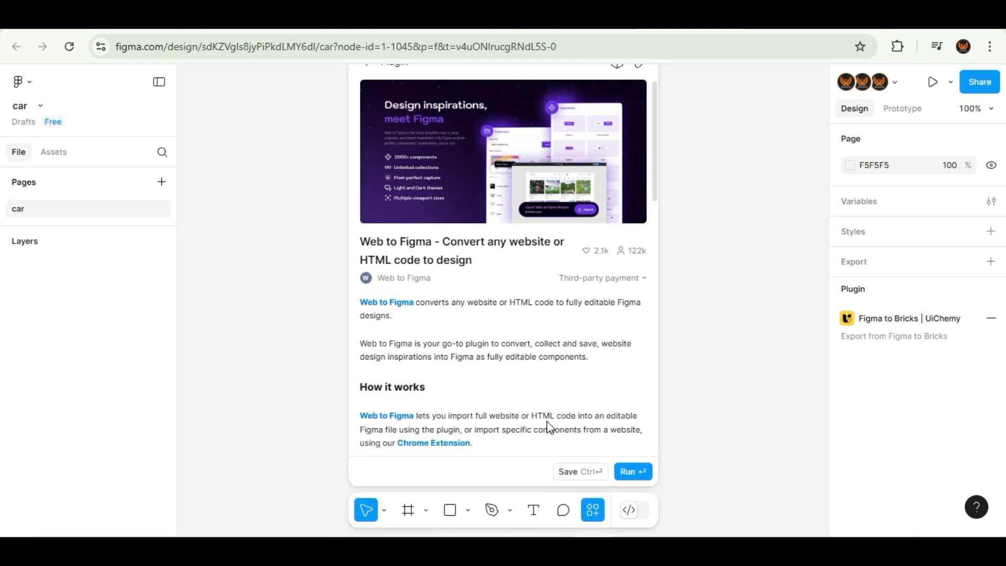
click(635, 472)
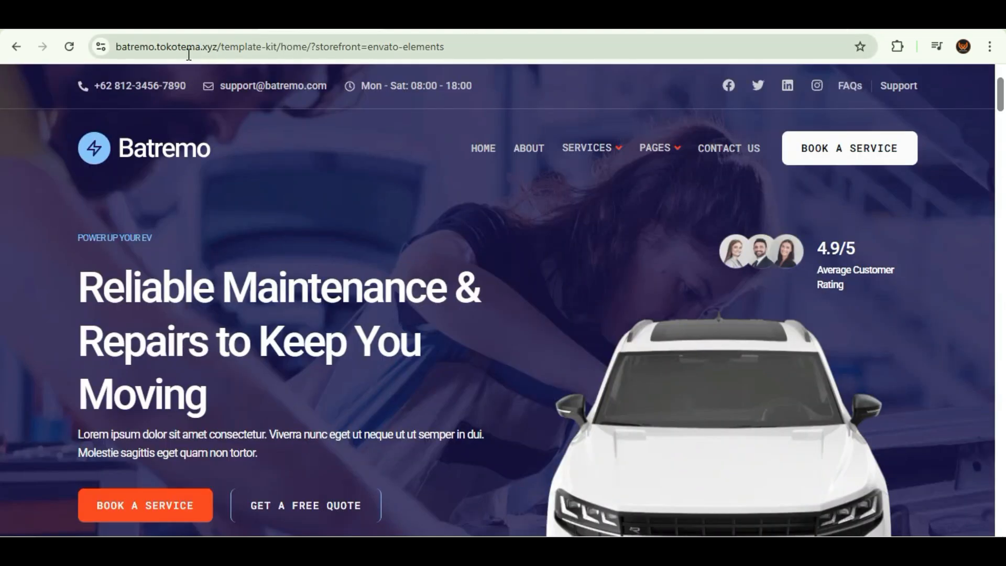
Copy the Batremo demo page's URL and import it through Web to Figma with the Light theme and Desktop size
click(189, 55)
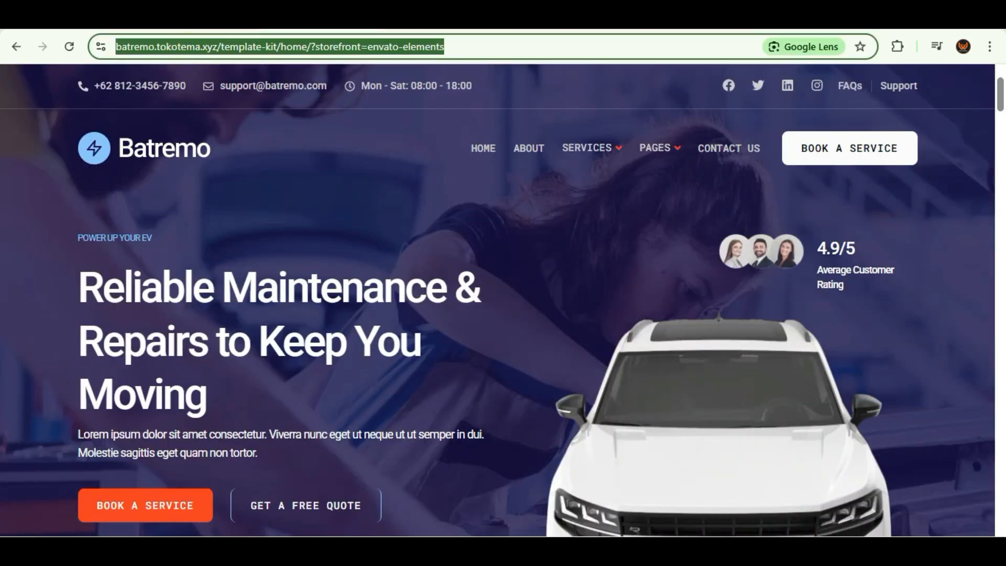
key(ctrl+Tab)
click(476, 203)
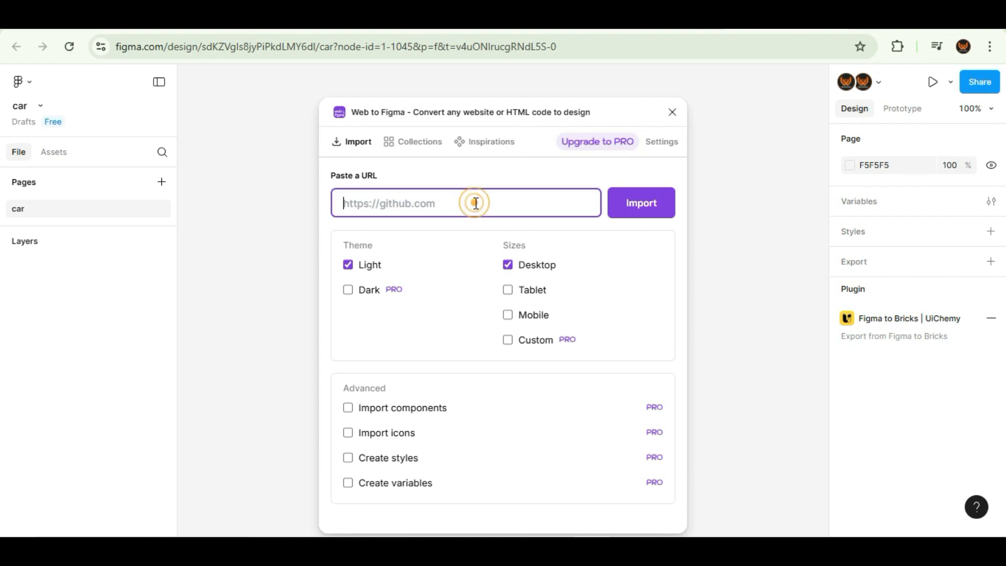
key(ctrl+v)
click(641, 209)
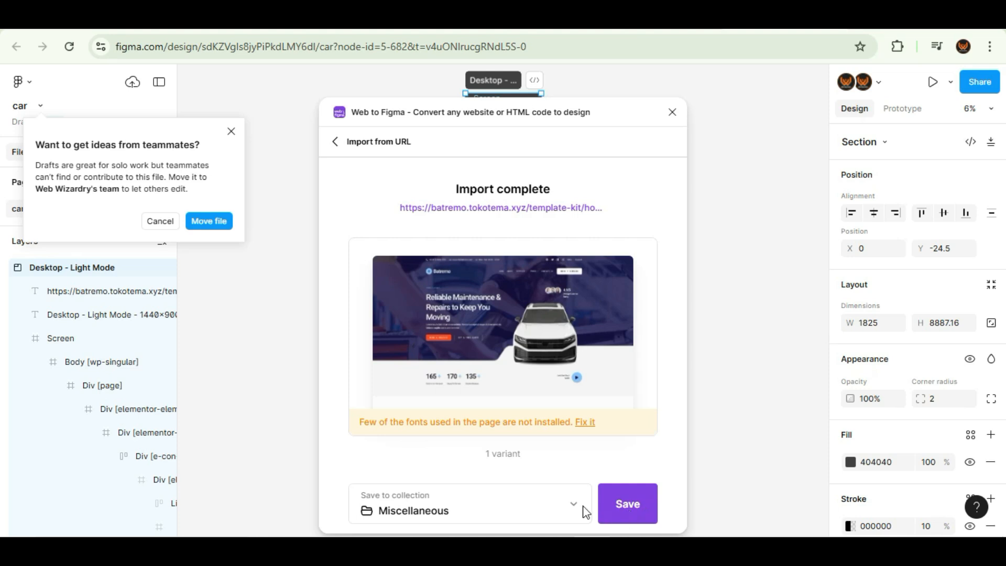
Save the import to the Miscellaneous collection, close the plugin window and deselect the imported section
click(625, 505)
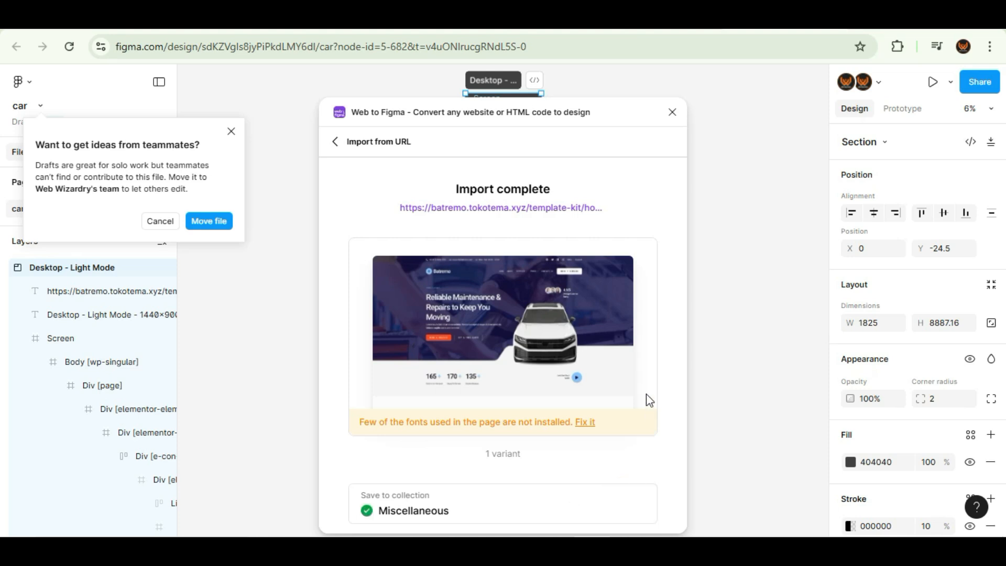
drag(566, 124, 555, 94)
click(658, 83)
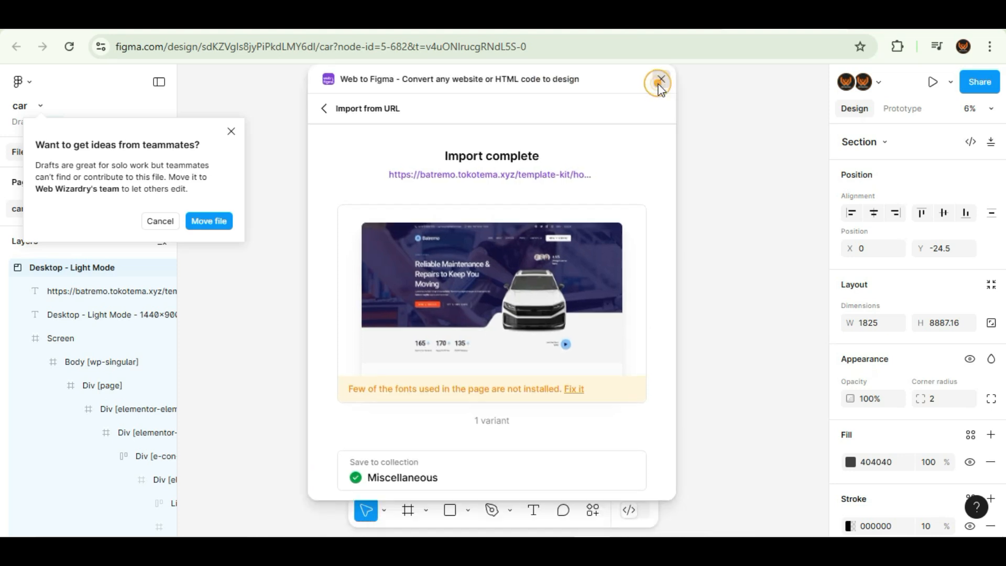
click(612, 382)
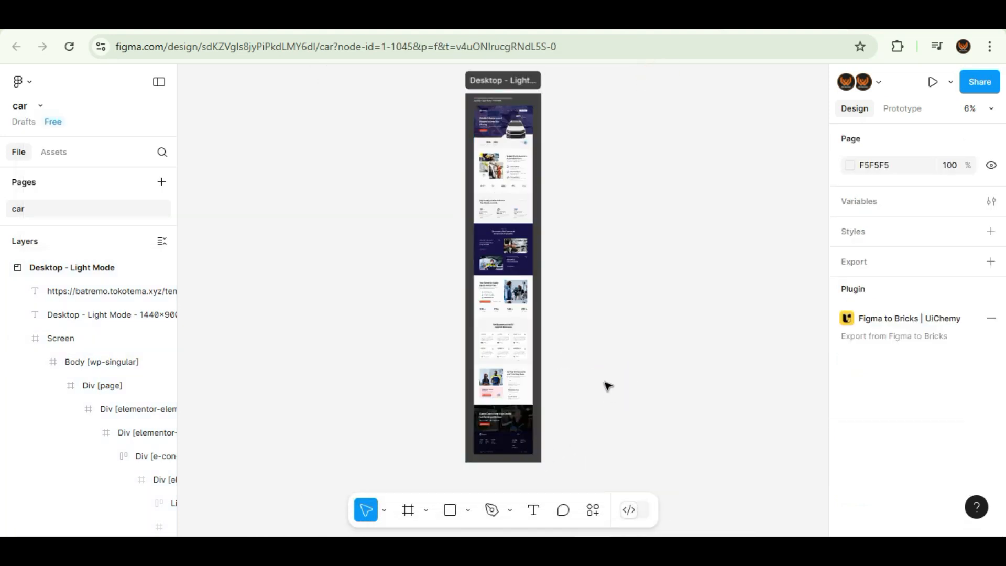
Examine the imported Screen frame up close, from its middle sections up to the hero section
click(517, 200)
key(ctrl+plus)
key(ctrl+plus)
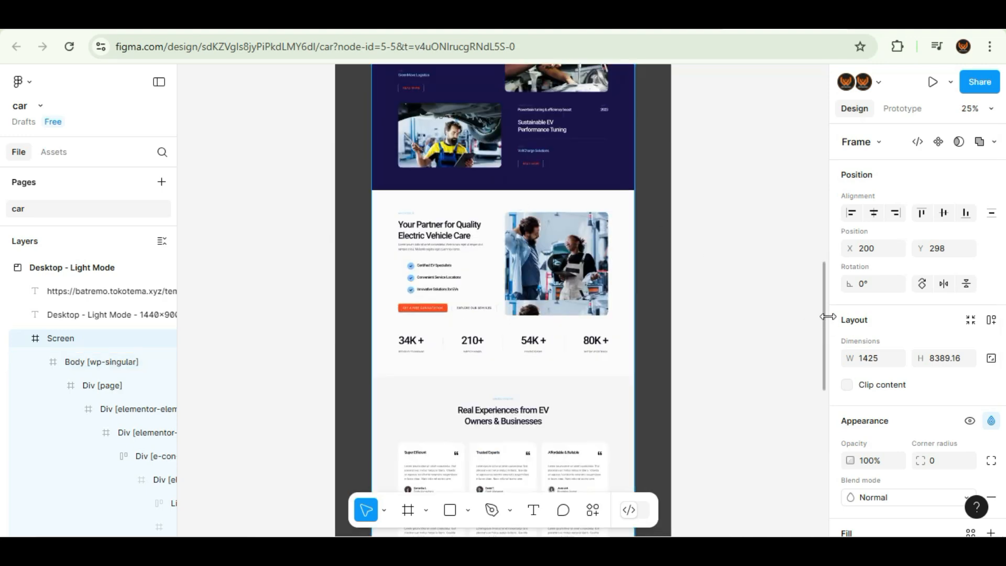
drag(824, 325, 811, 83)
key(ctrl+plus)
key(ctrl+plus)
key(ctrl+minus)
scroll(587, 323, down, 2)
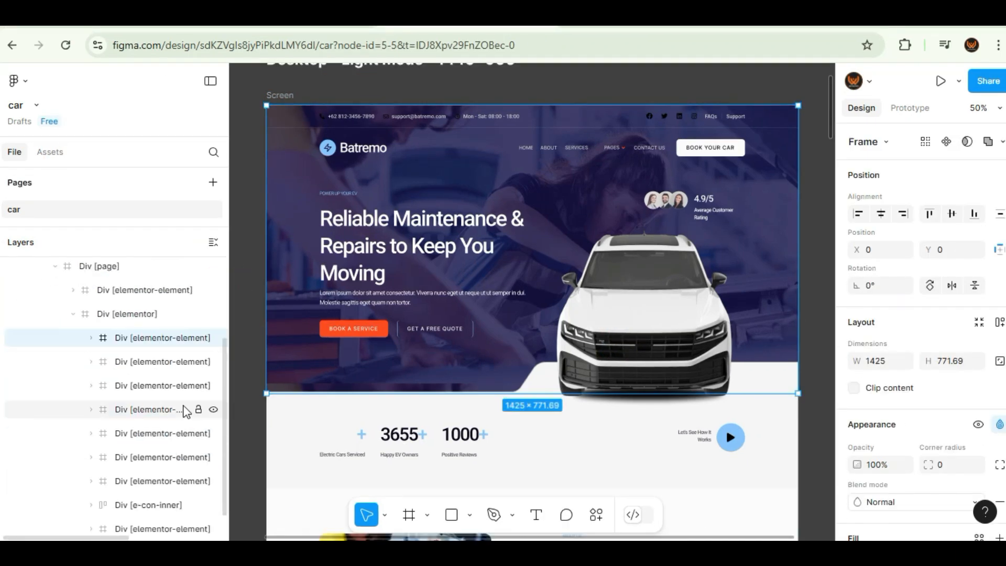
Replace the word "Reliable" in the hero heading with "Best"
click(338, 330)
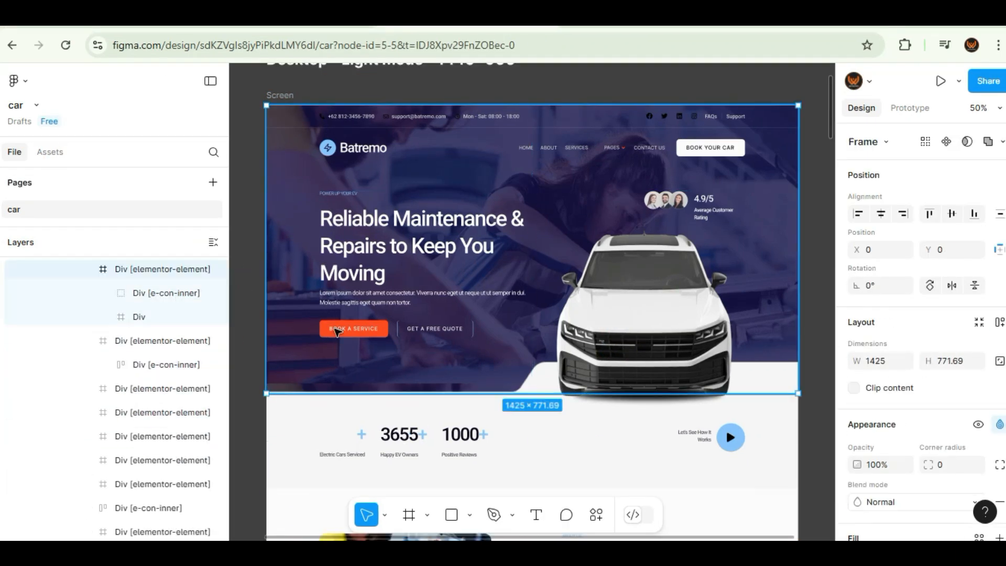
double_click(352, 219)
text(Best Car)
key(BackSpace)
key(BackSpace)
key(BackSpace)
Open the Book a Service button's label for editing, leave it and select the imported page's Body frame
click(353, 329)
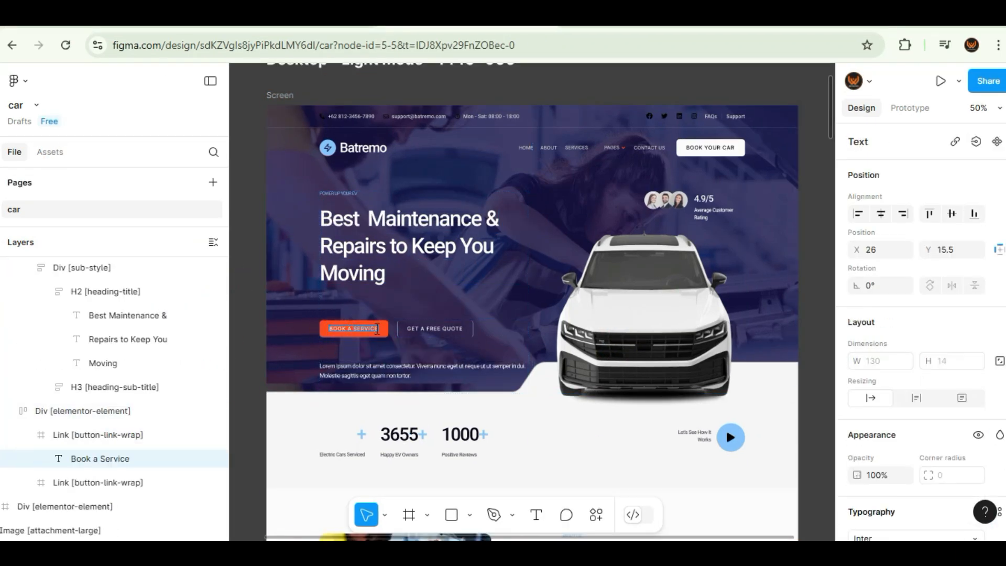
click(645, 315)
scroll(524, 315, down, 3)
click(352, 269)
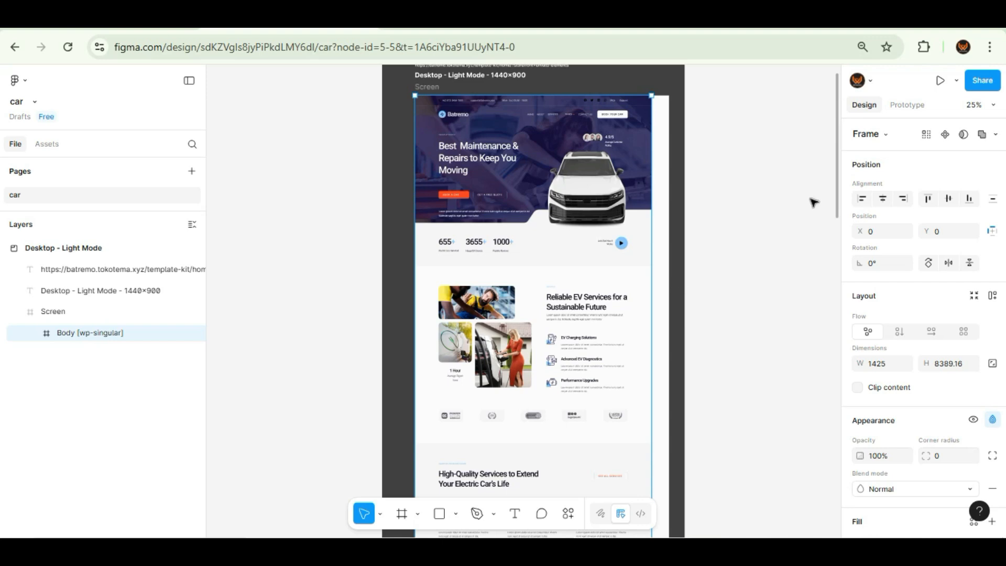
mouse_move(838, 194)
mouse_down()
mouse_move(840, 221)
mouse_move(835, 186)
mouse_up()
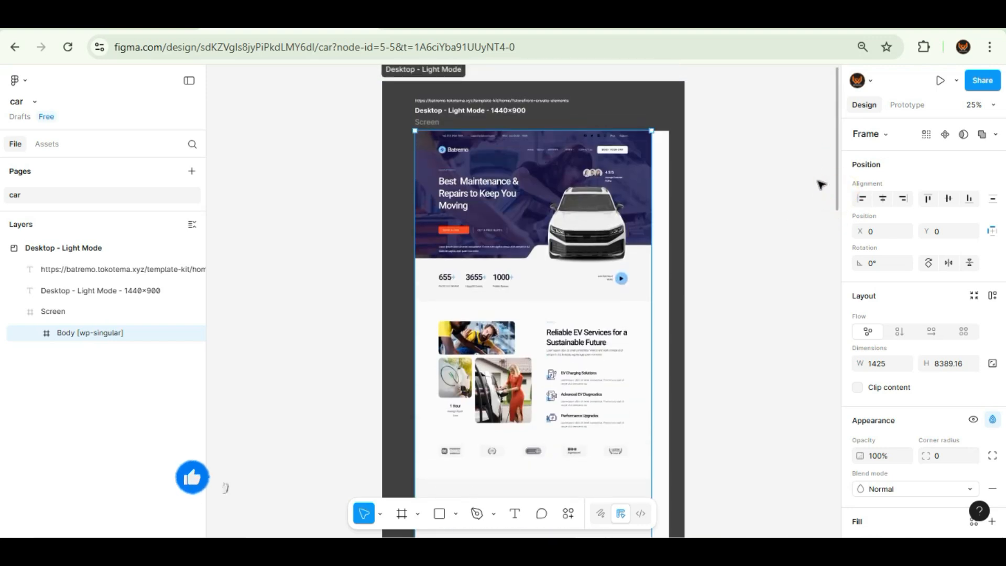
Search the plugins for "uiachemy" and open the details of Figma to Elementor | UiChemy
click(26, 81)
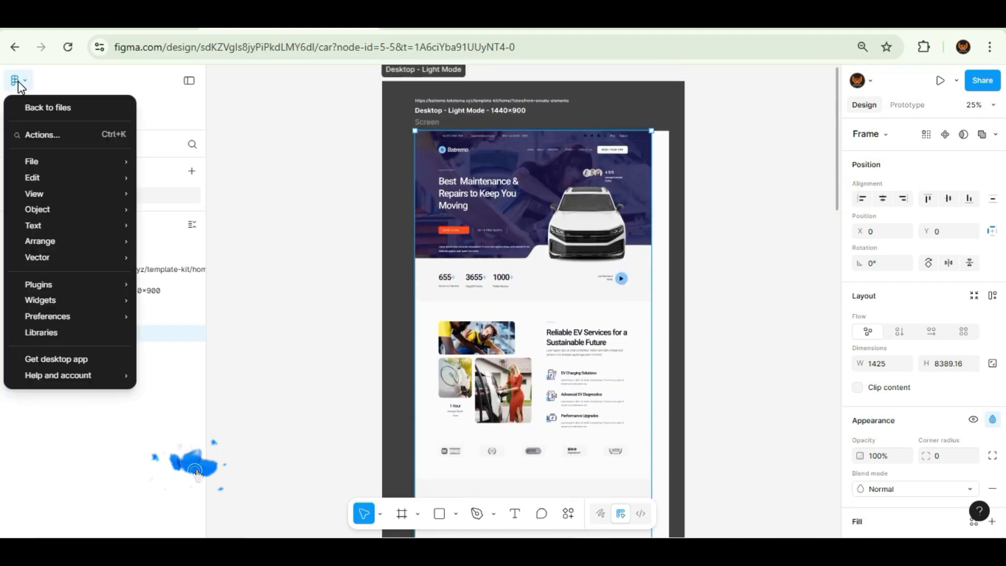
mouse_move(50, 289)
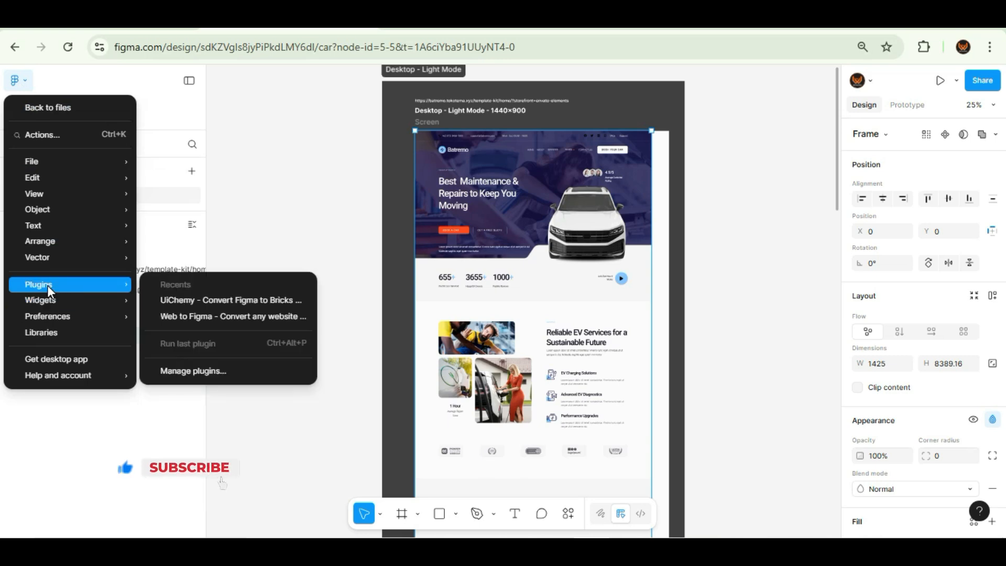
click(213, 371)
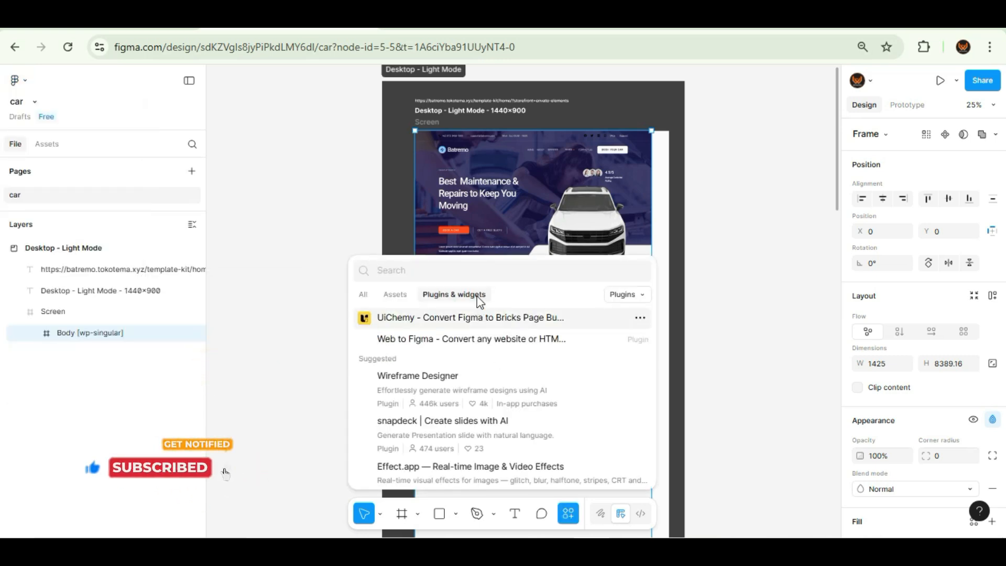
click(433, 272)
text(uiac)
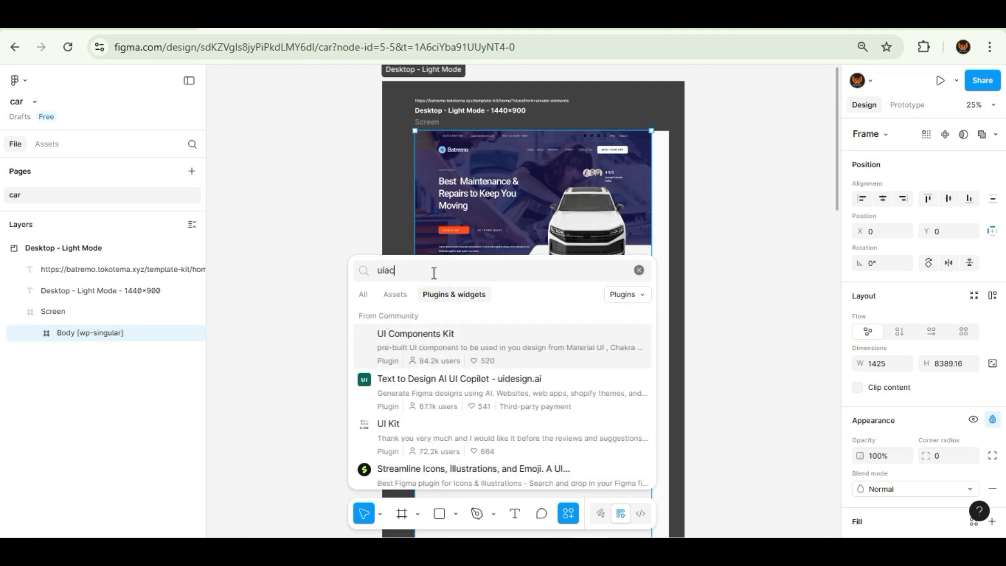
text(hemy)
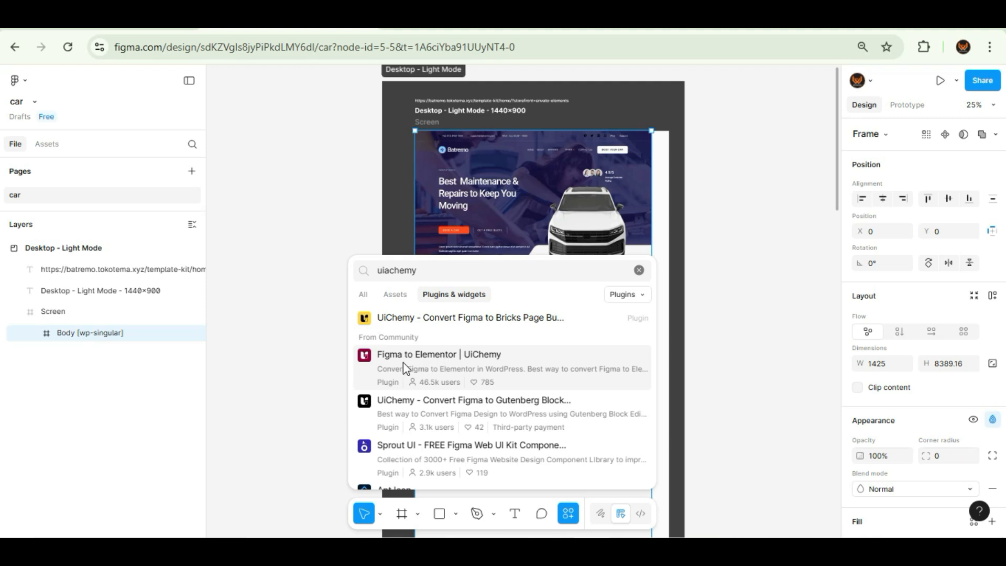
click(439, 361)
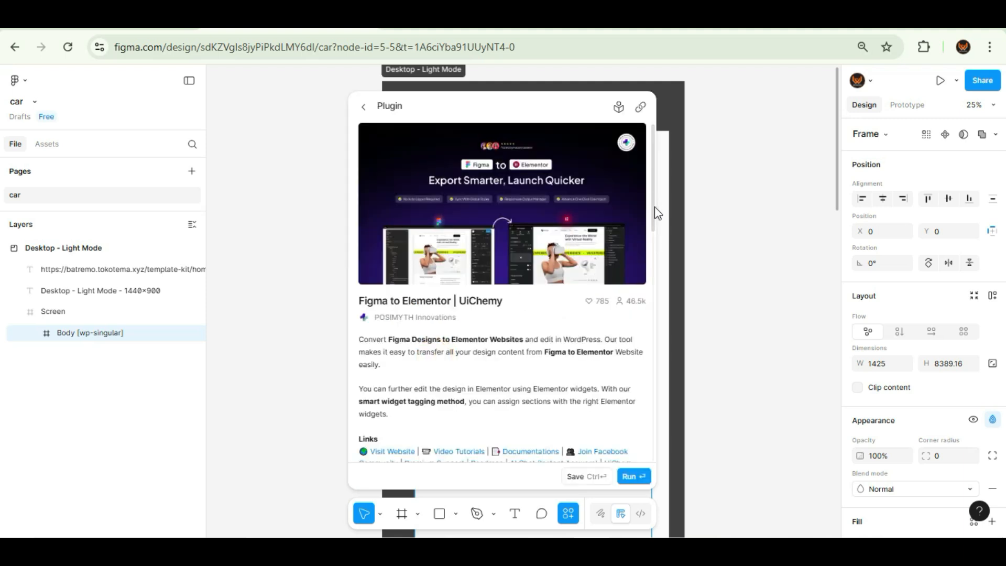
Review the Figma to Elementor | UiChemy description, run the plugin and proceed to its activation form
scroll(656, 247, down, 3)
scroll(655, 260, down, 1)
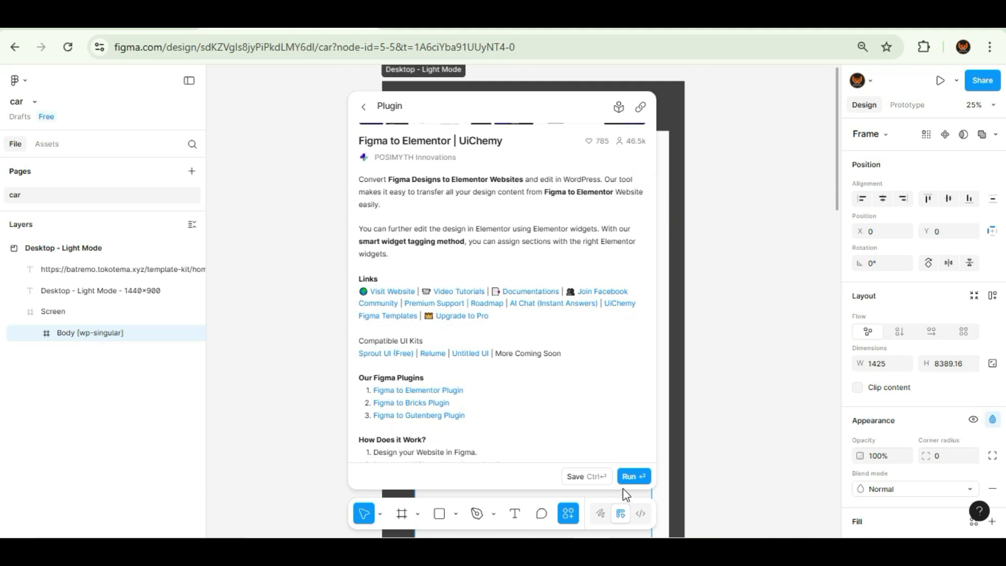
click(635, 475)
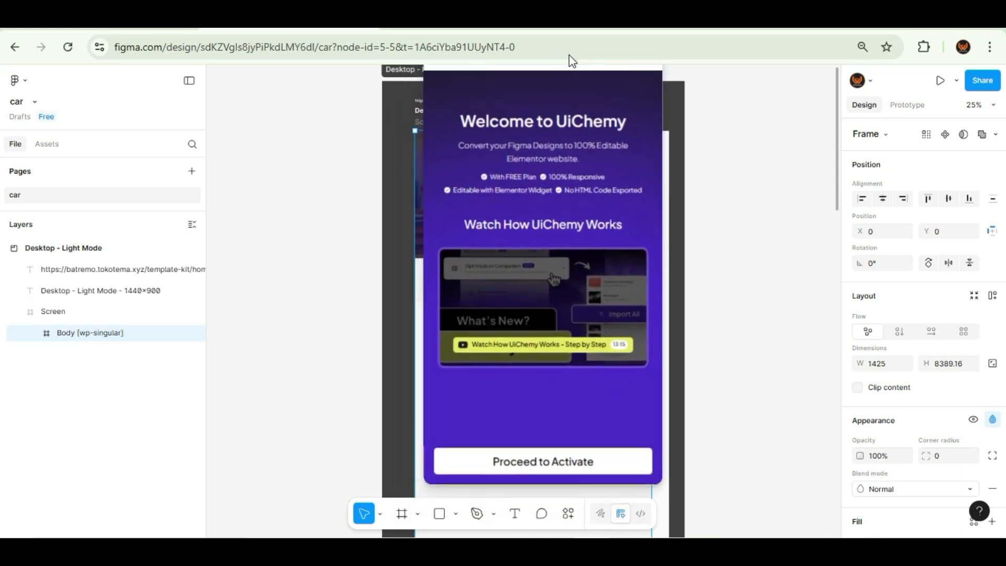
drag(565, 95, 559, 92)
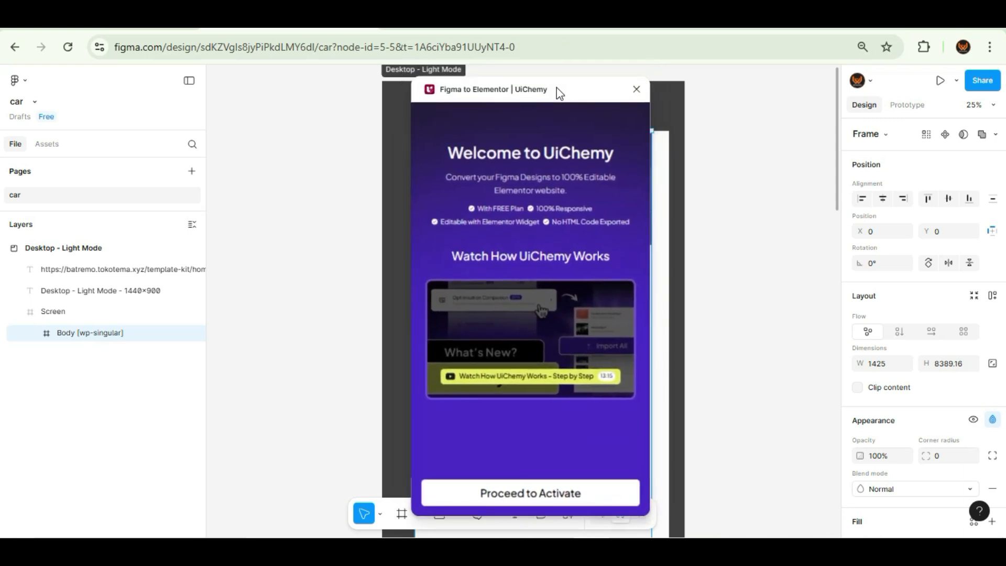
click(560, 496)
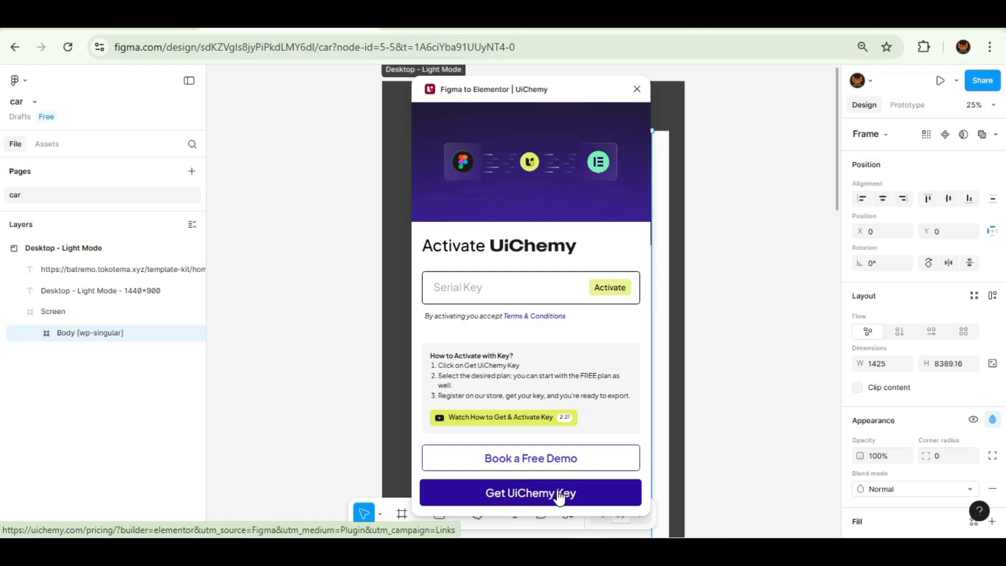
Request a UiChemy key and choose the Free plan for the Elementor page builder on the pricing page
click(517, 501)
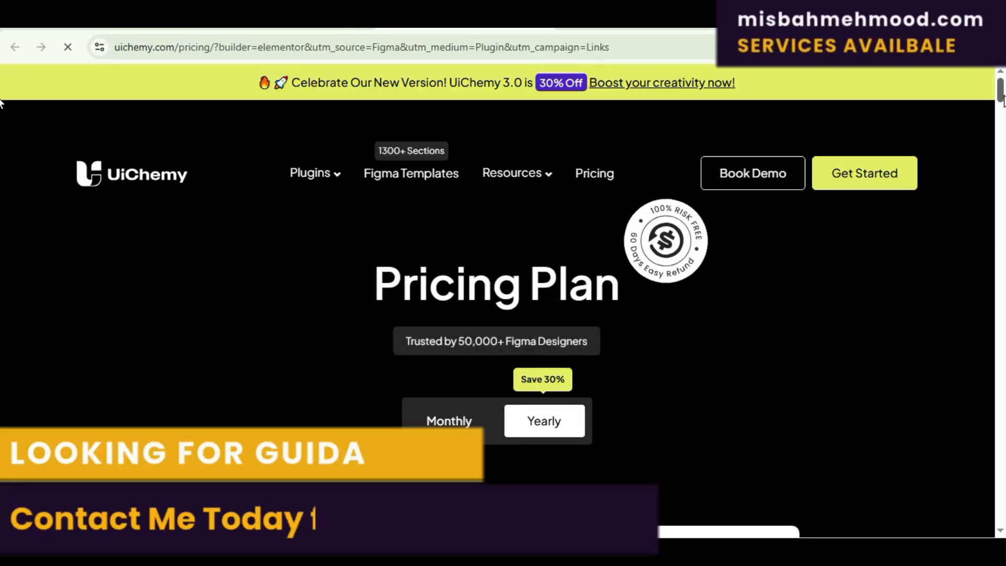
scroll(1002, 147, down, 10)
scroll(1003, 140, down, 10)
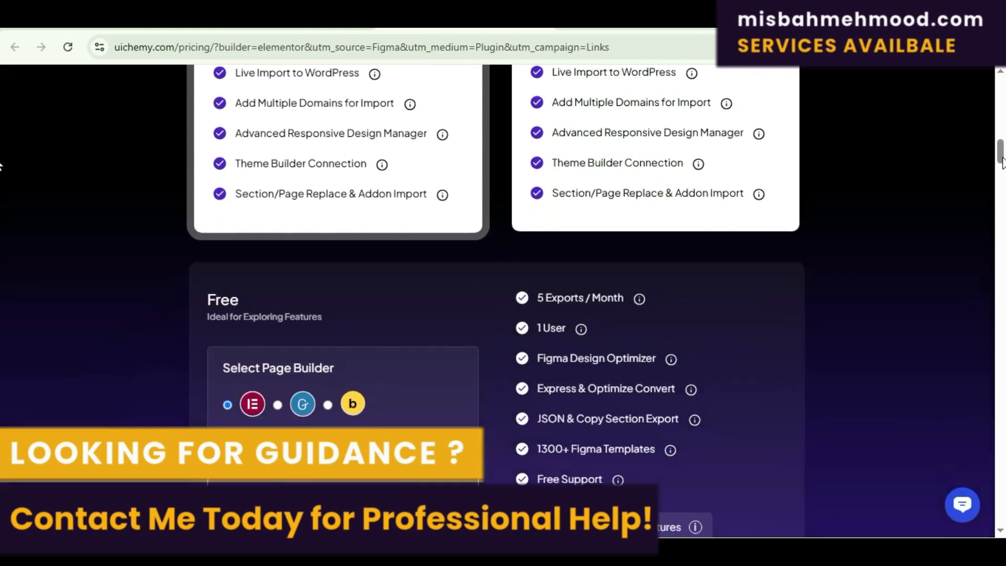
click(401, 429)
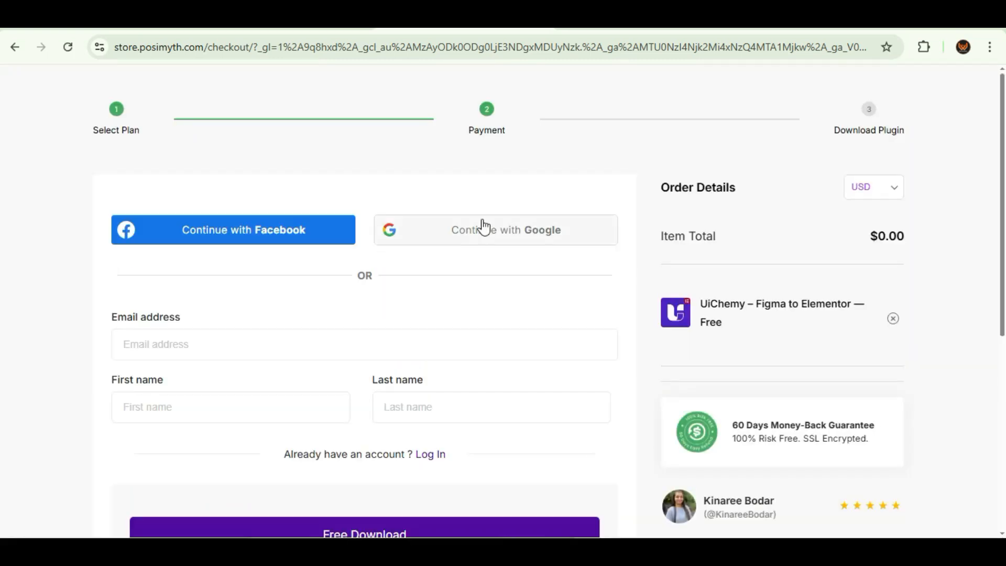
Sign in to the checkout with the Google account and complete the free UiChemy order
click(423, 234)
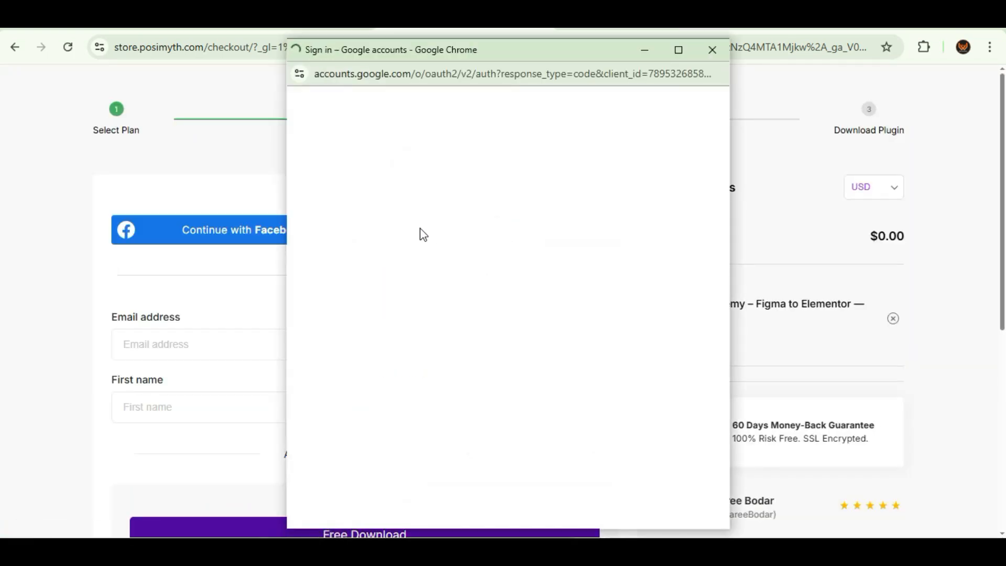
click(618, 191)
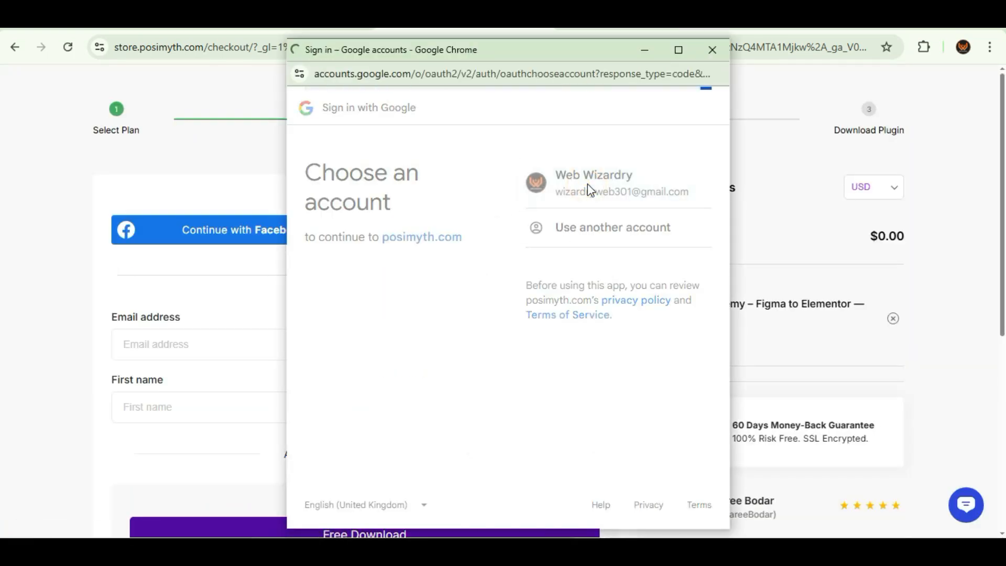
scroll(658, 301, down, 2)
click(405, 251)
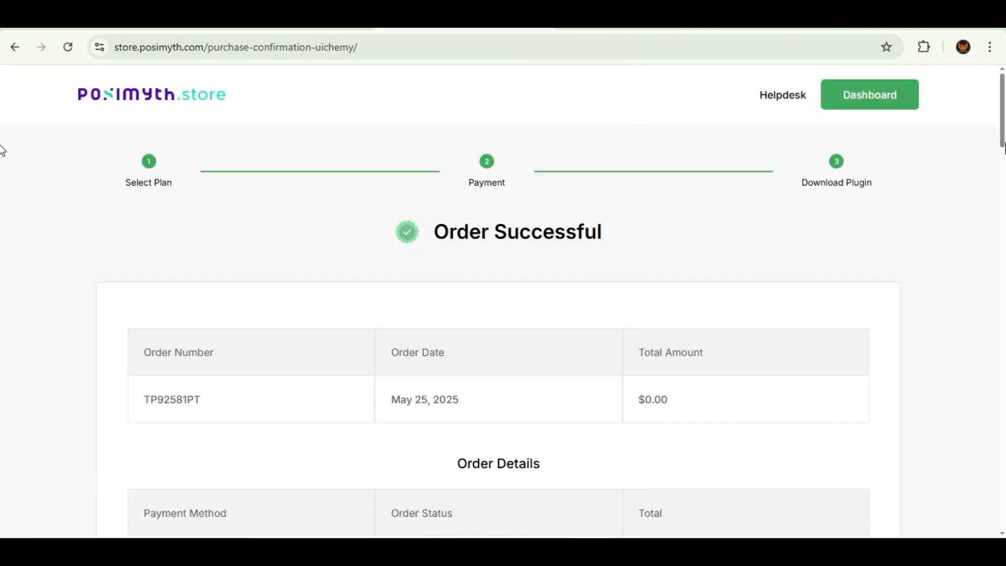
Copy the UiChemy license key from the order confirmation page, paste it as the serial key in the Figma plugin and activate it
drag(1004, 122, 1004, 213)
click(855, 335)
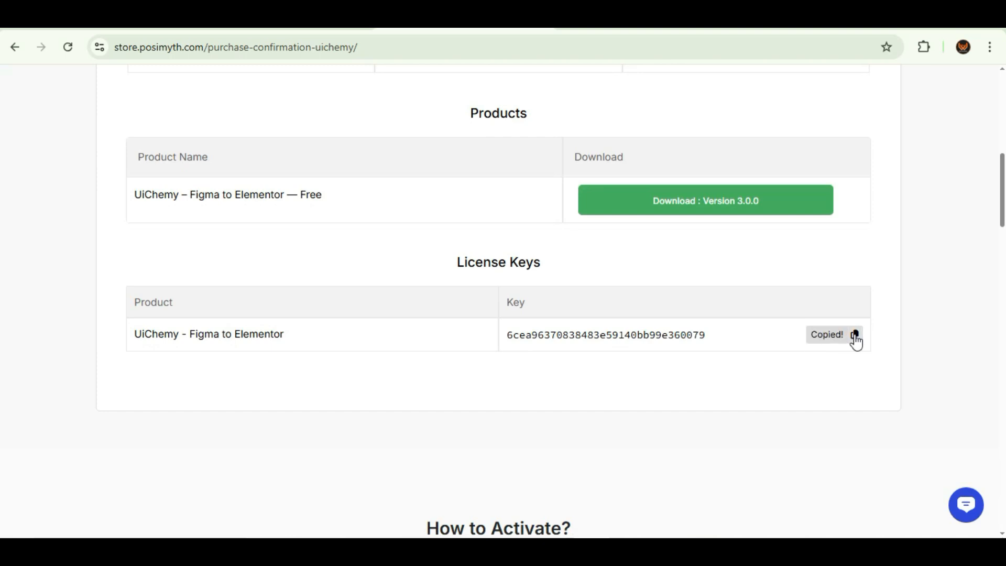
click(289, 19)
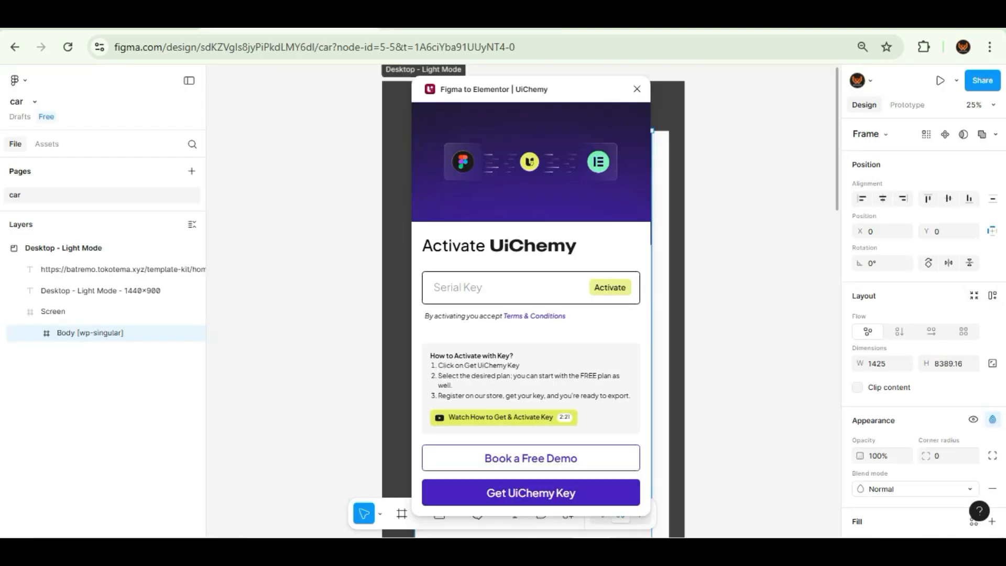
click(461, 295)
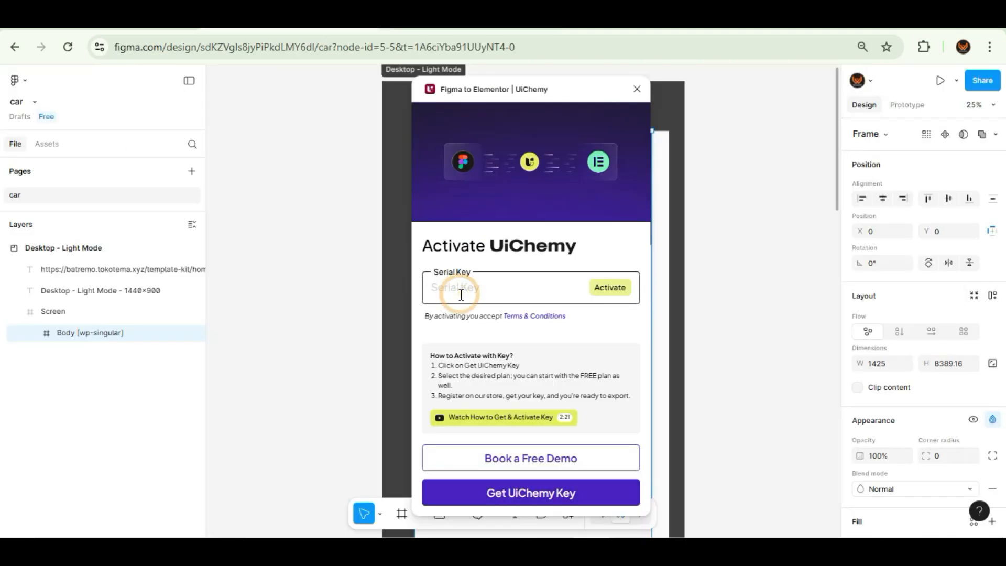
key(ctrl+v)
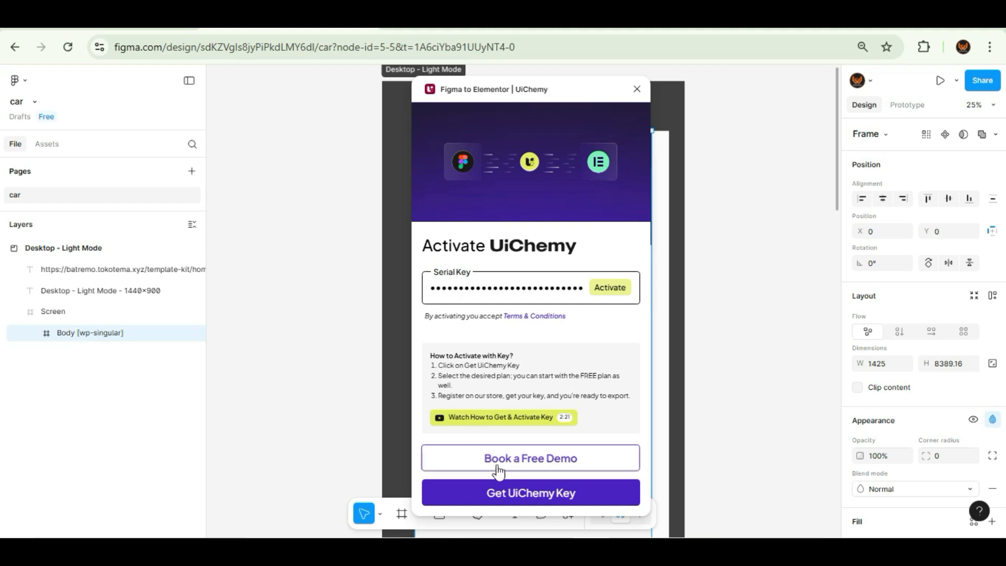
click(619, 288)
click(620, 288)
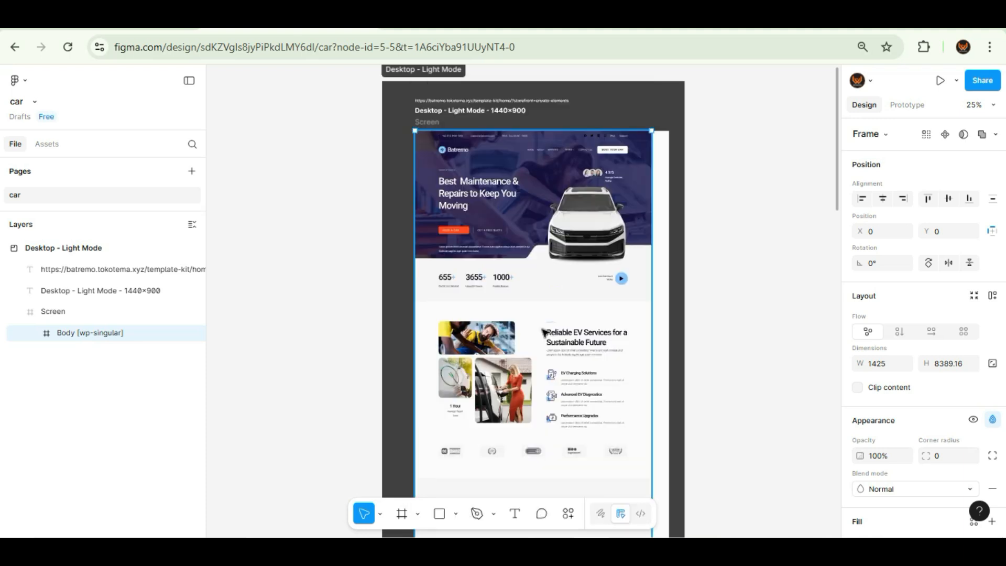
click(542, 330)
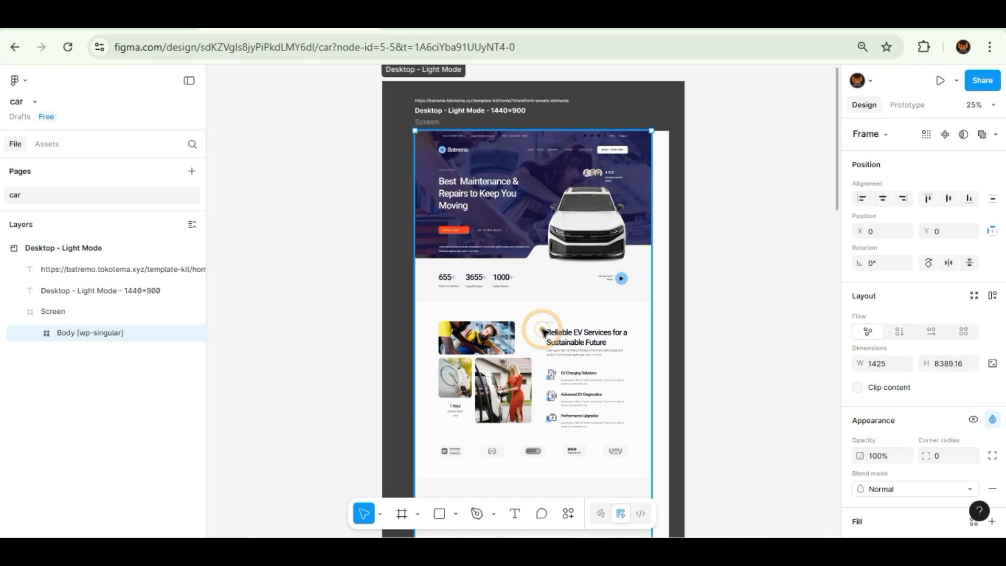
click(560, 299)
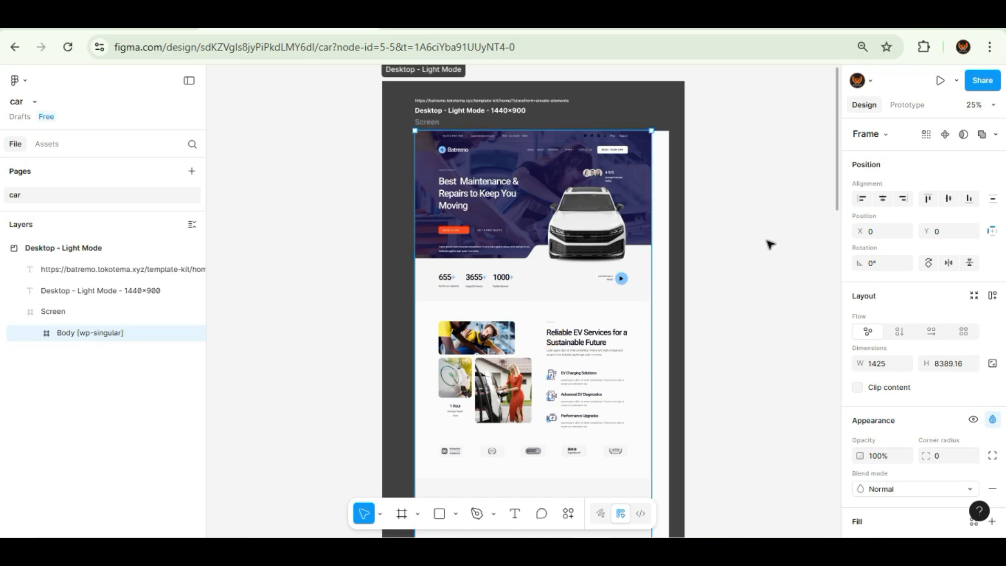
mouse_move(838, 177)
mouse_down()
mouse_move(832, 290)
mouse_move(824, 188)
mouse_up()
drag(824, 188, 824, 173)
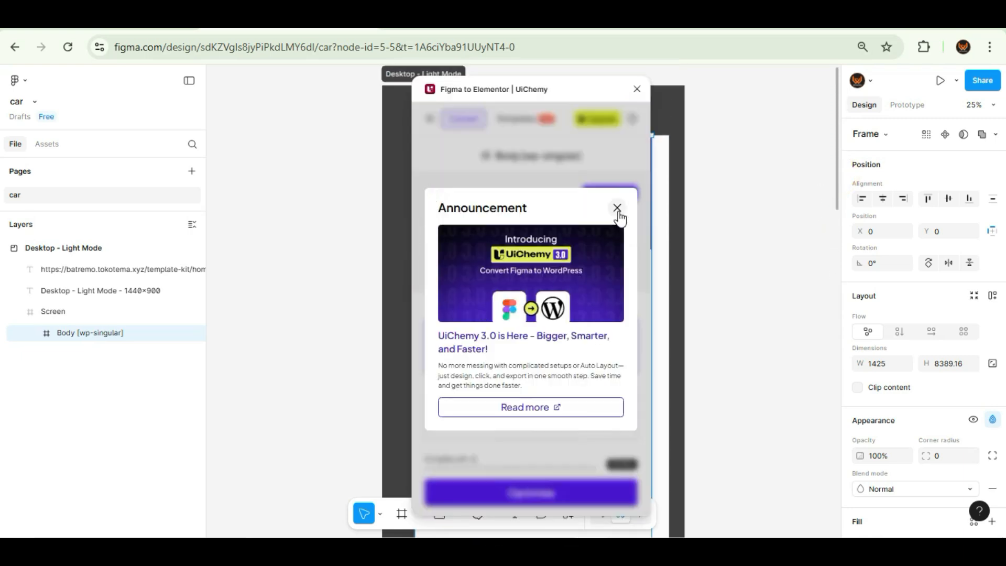
Dismiss the UiChemy 3.0 announcement and convert the Screen page to Elementor with the Express option
click(617, 208)
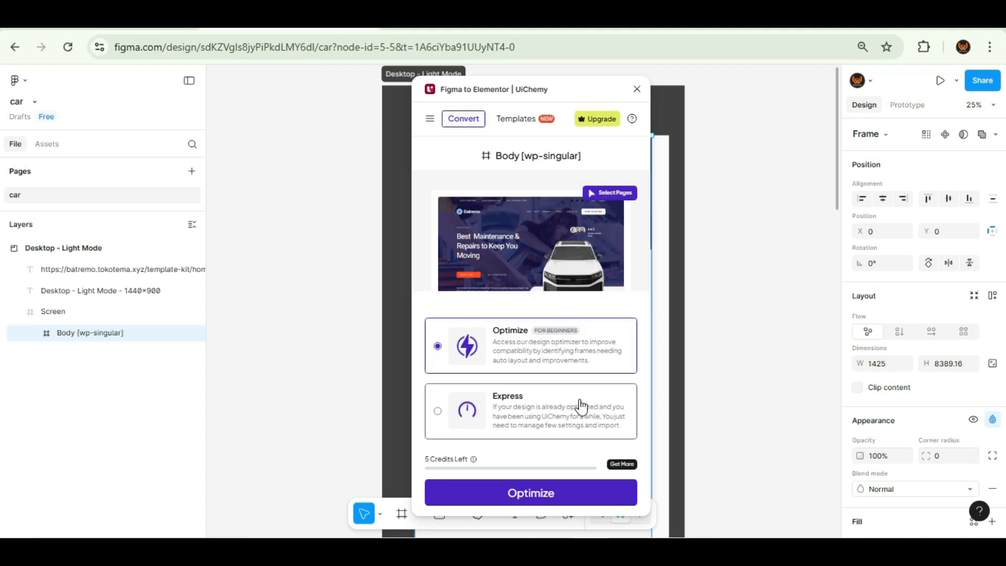
click(570, 411)
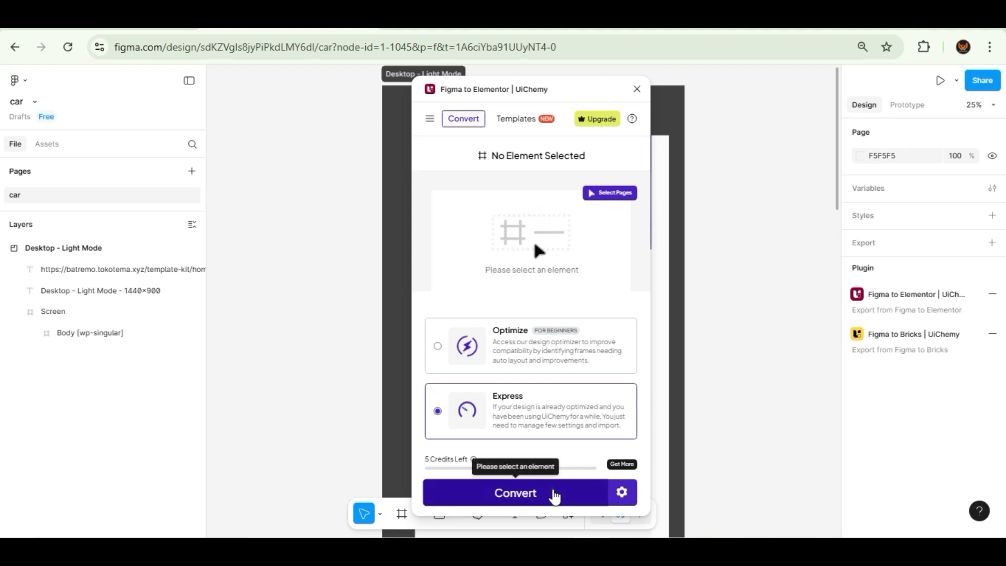
click(554, 496)
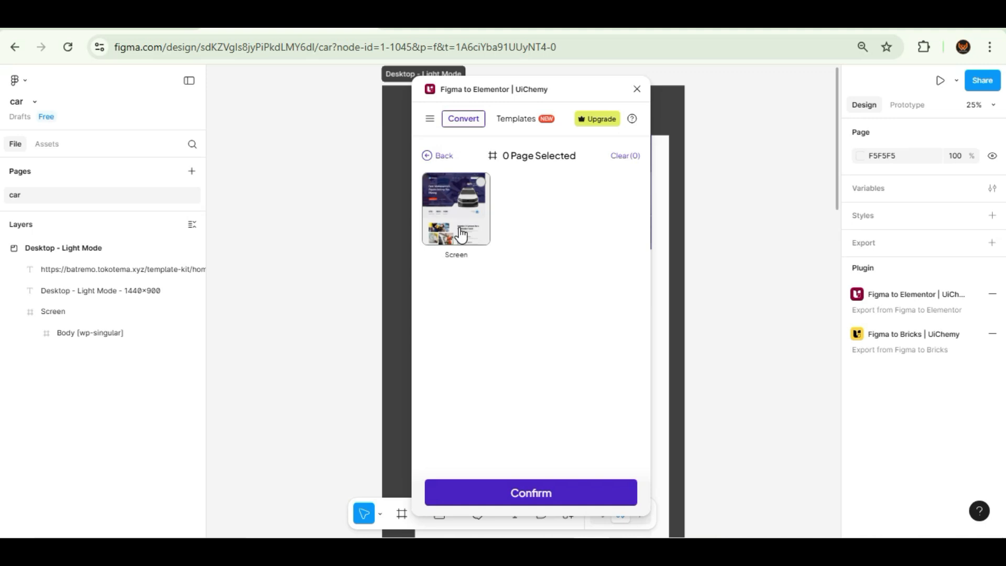
click(461, 230)
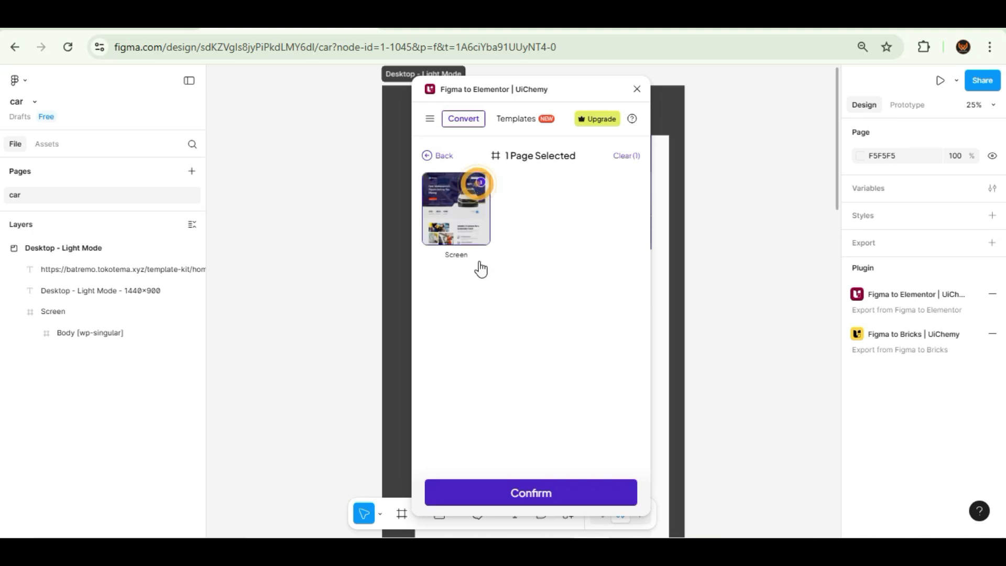
click(526, 501)
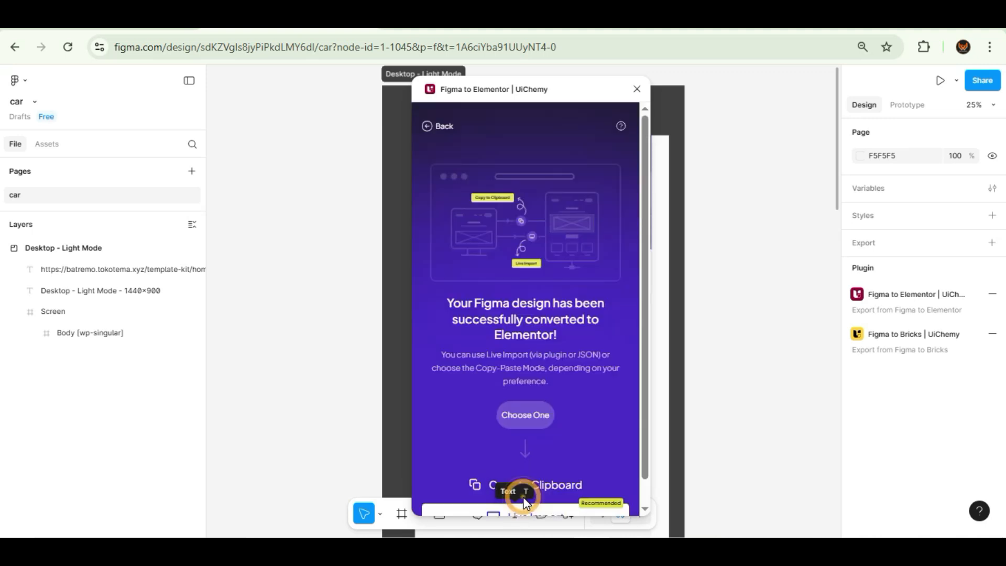
drag(640, 330, 643, 410)
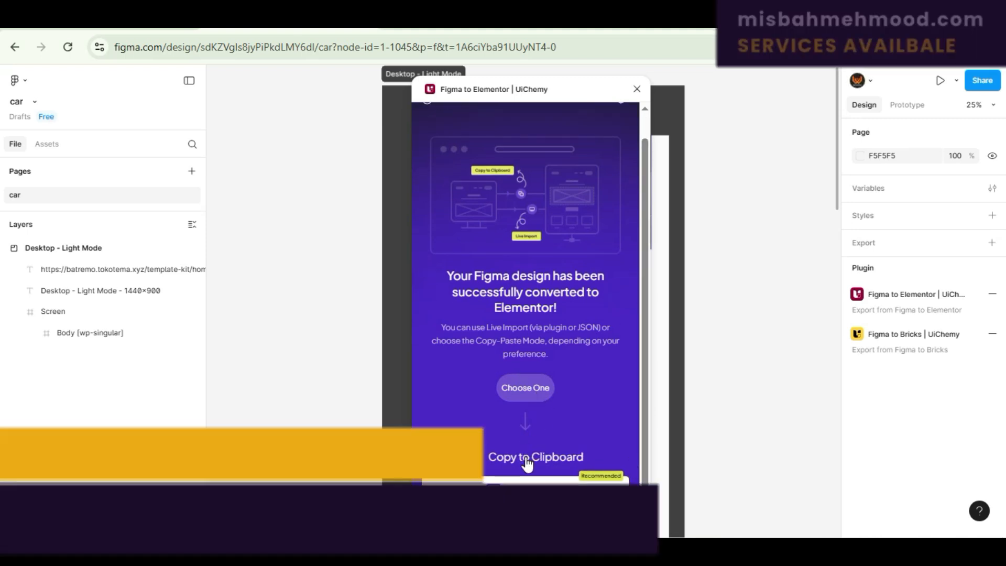
click(530, 475)
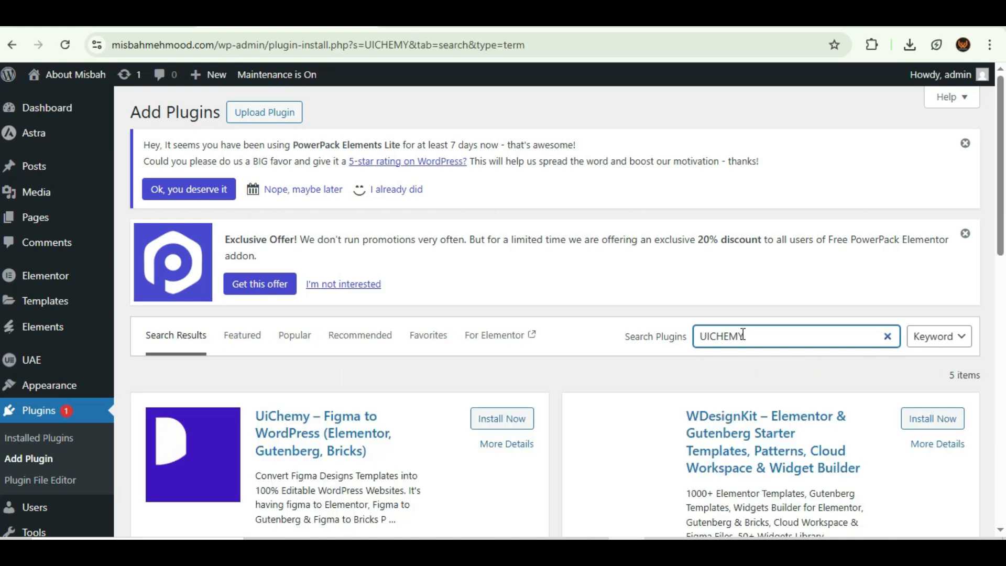
In the WordPress admin, install and activate the UiChemy – Figma to WordPress plugin from the search results
scroll(1003, 215, down, 3)
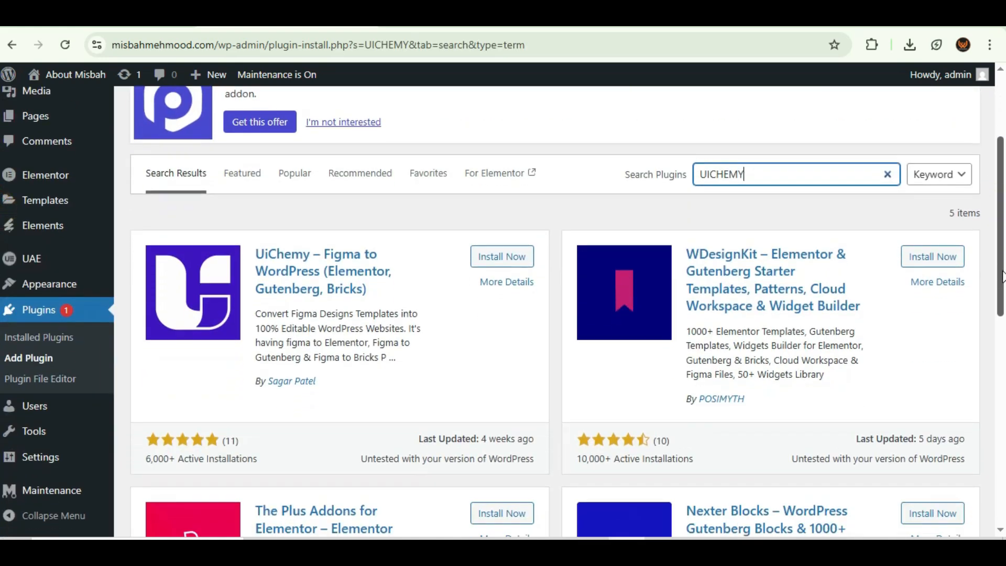
click(510, 256)
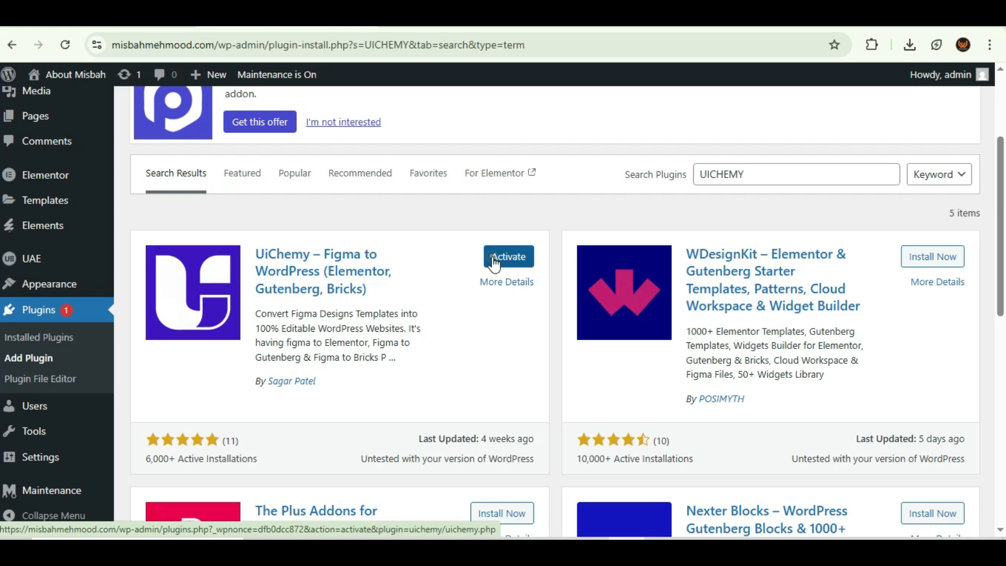
click(495, 262)
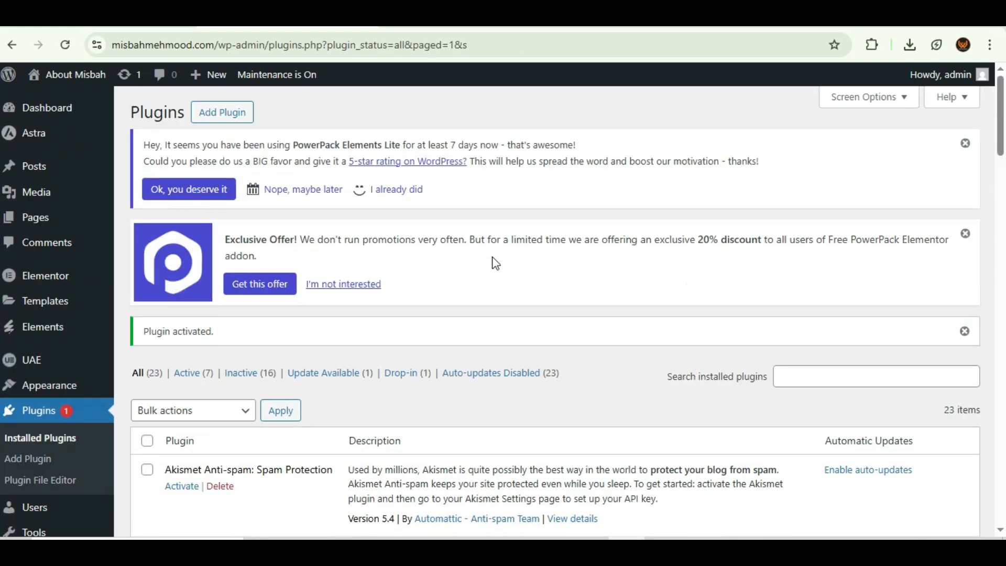
Open the UiChemy plugin settings and advance the onboarding to Basic Requirements, keeping Elementor as the page builder
scroll(1004, 245, down, 20)
click(233, 247)
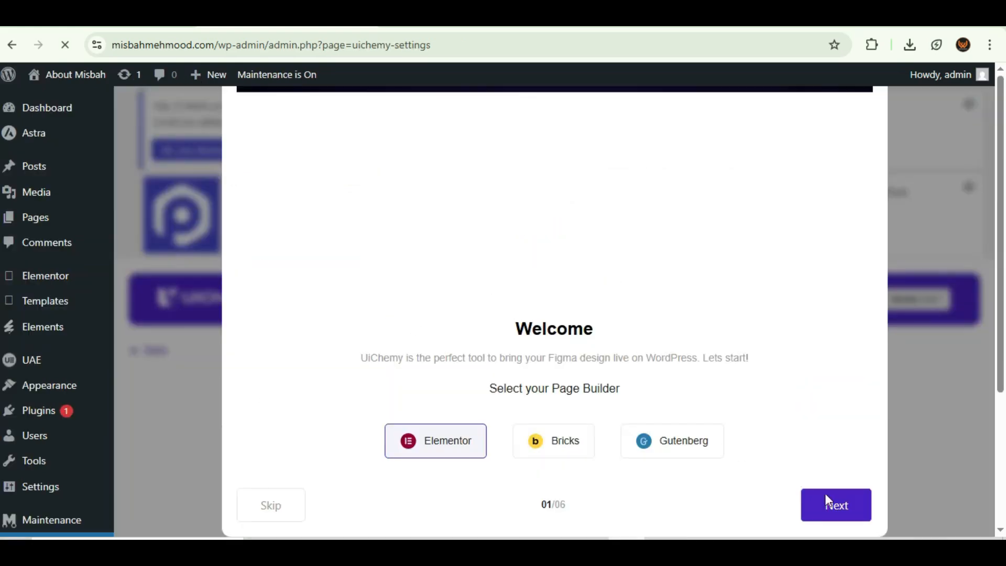
click(842, 514)
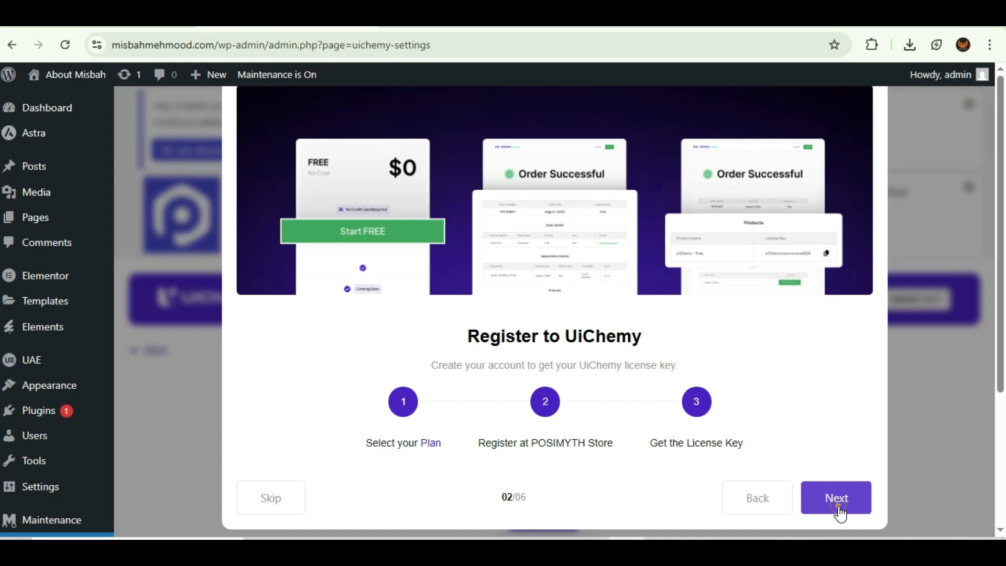
click(839, 506)
click(839, 509)
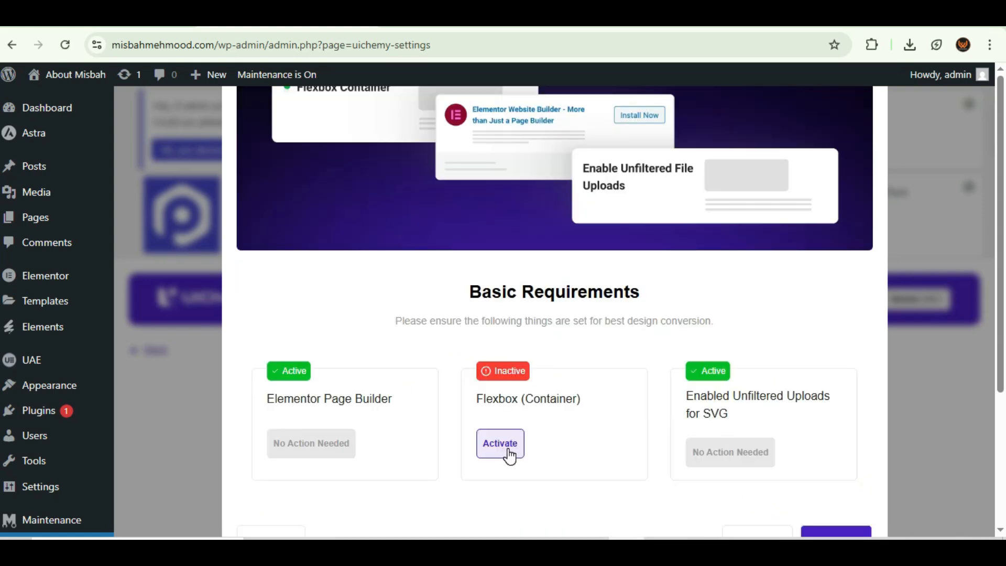
Activate the Flexbox (Container) requirement and finish the UiChemy onboarding
click(502, 445)
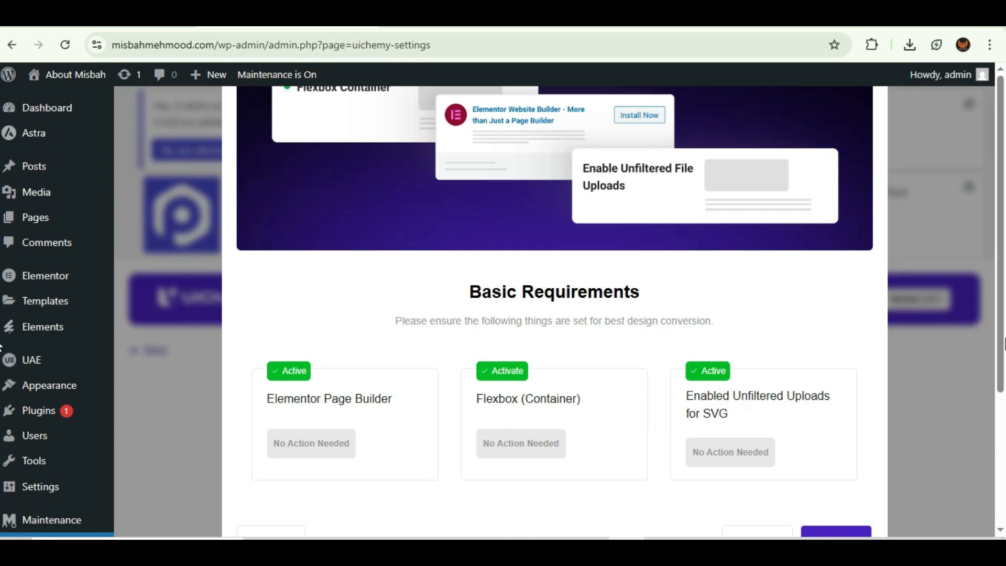
scroll(1003, 343, down, 1)
drag(837, 369, 816, 466)
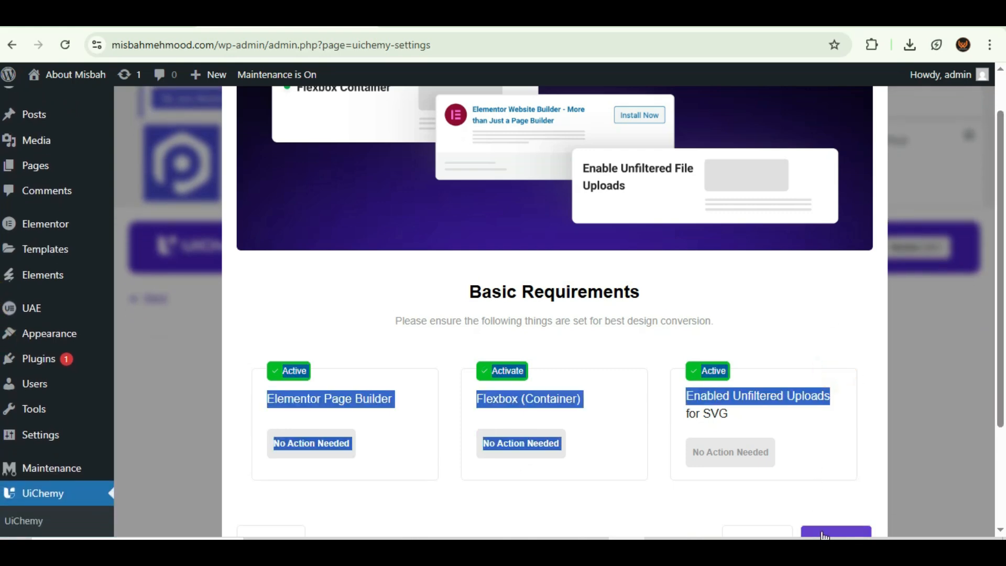
click(824, 533)
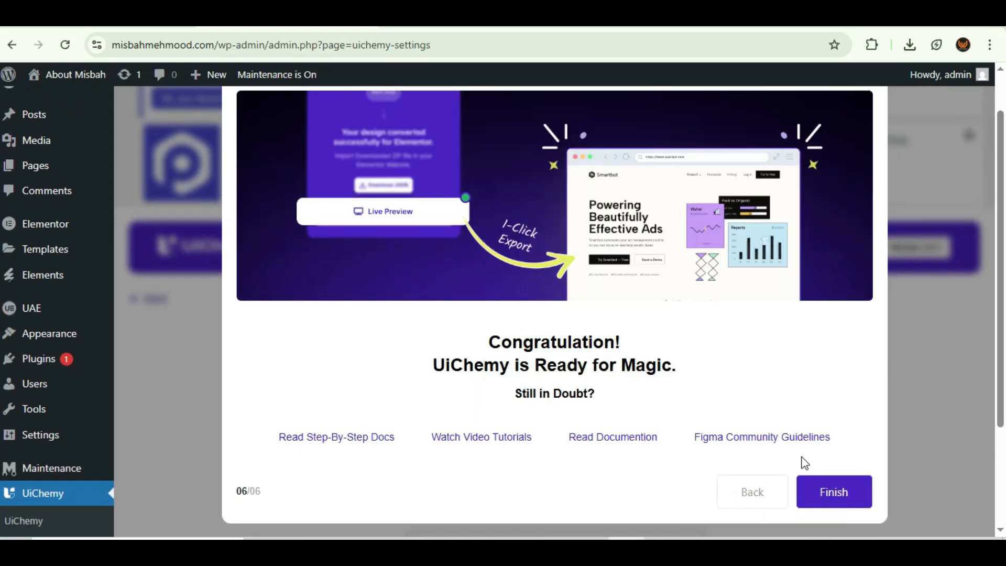
click(856, 502)
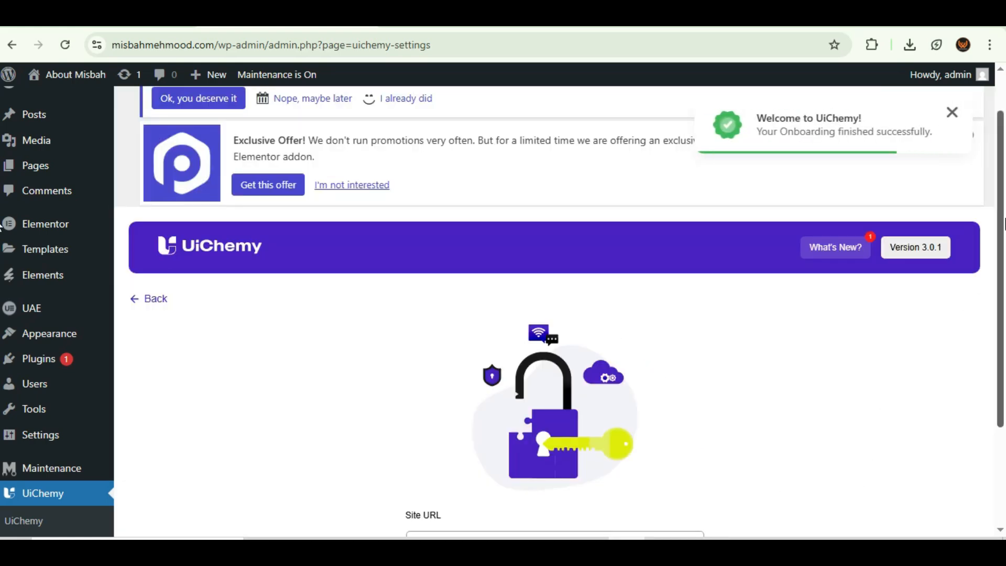
Examine the Site URL and Security Token in the UiChemy settings and compare the URL with the site's web address
scroll(1001, 217, down, 3)
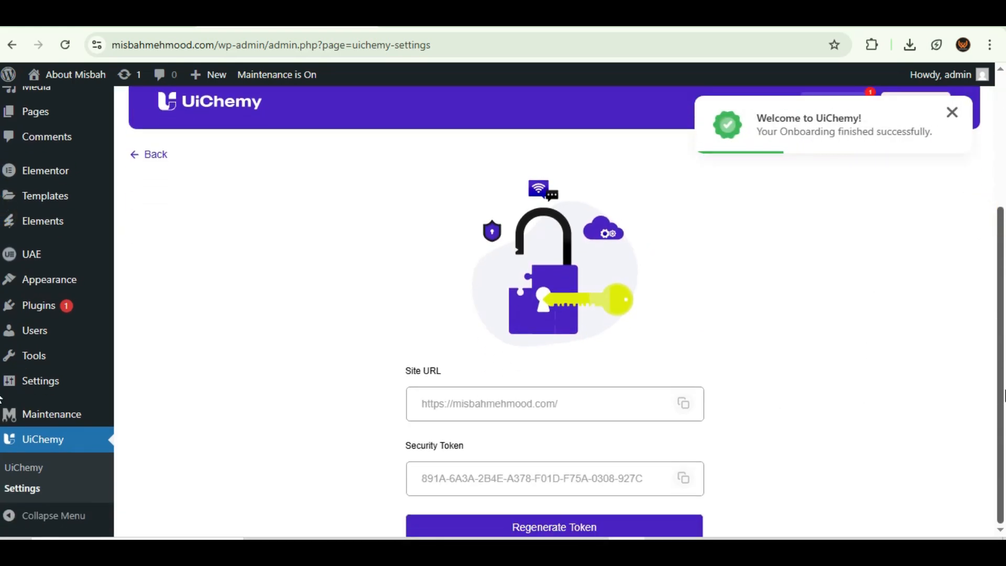
click(608, 399)
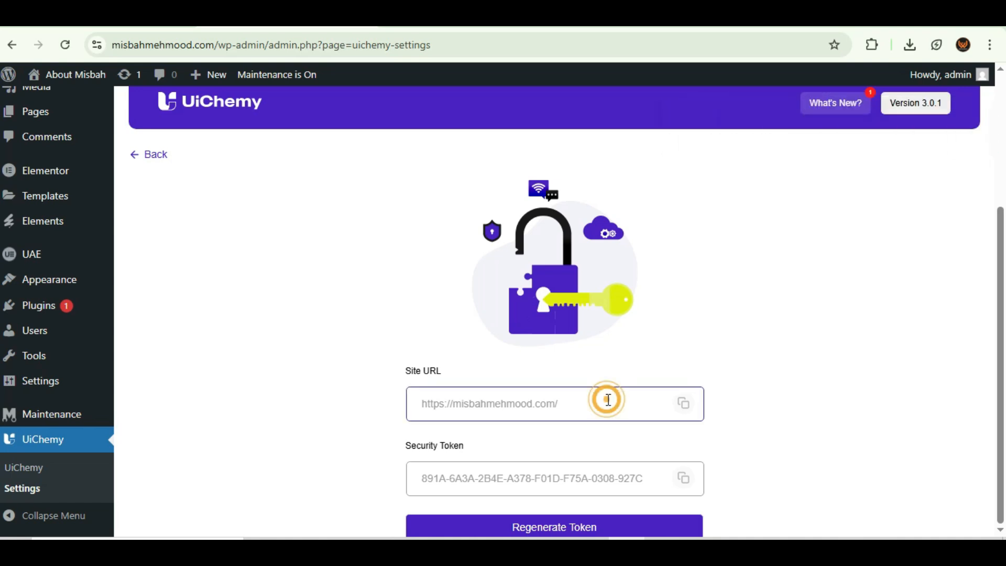
click(210, 46)
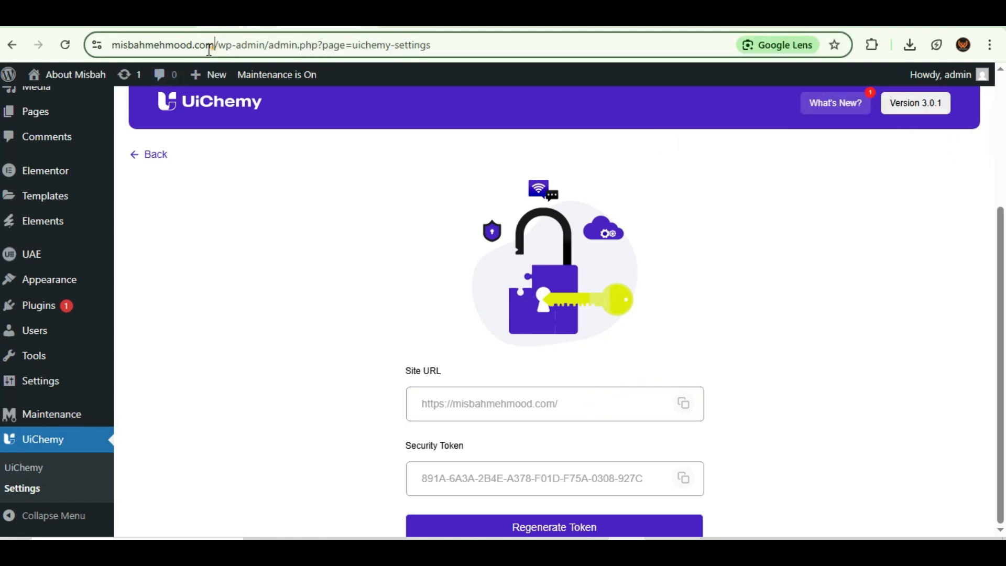
drag(210, 49, 74, 49)
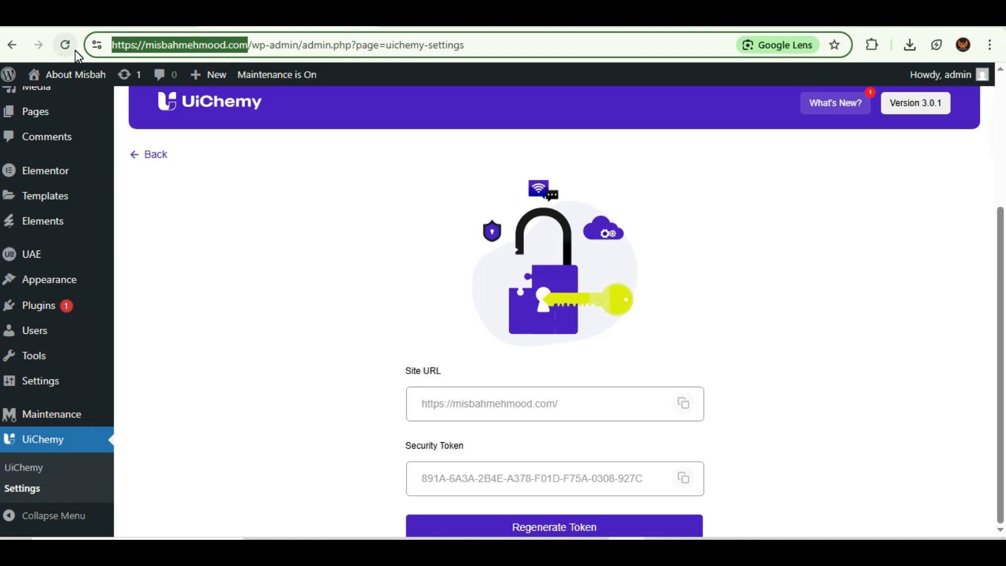
click(501, 414)
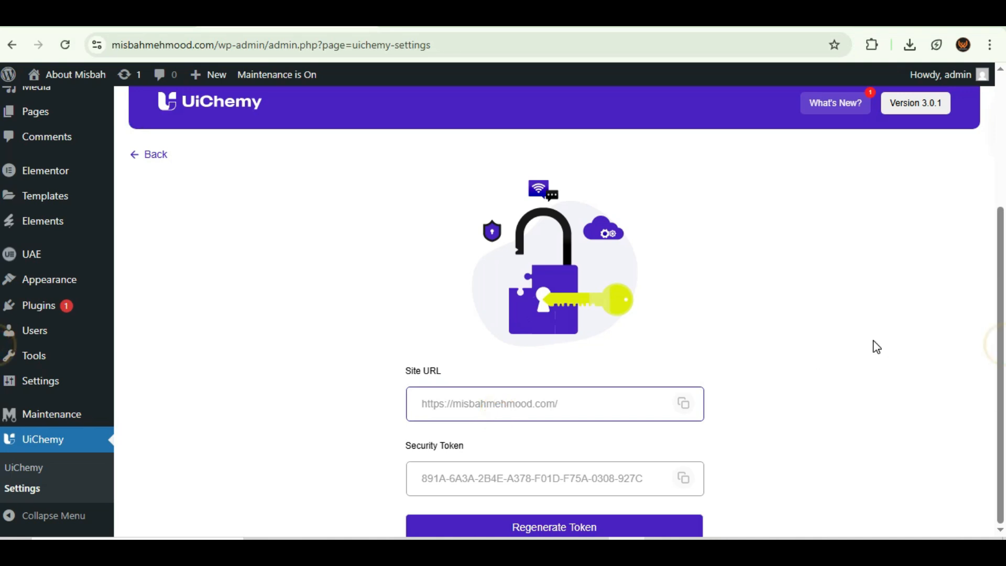
key(ctrl+minus)
key(ctrl+minus)
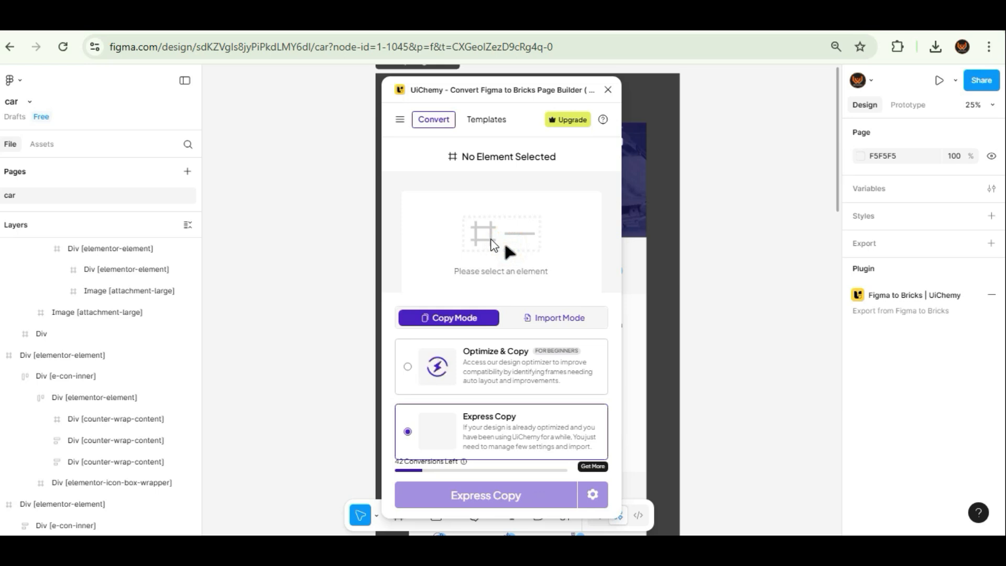
In Figma, select the Screen frame and convert it with Express Convert in the Import Mode of the UiChemy Bricks plugin
click(529, 289)
click(642, 237)
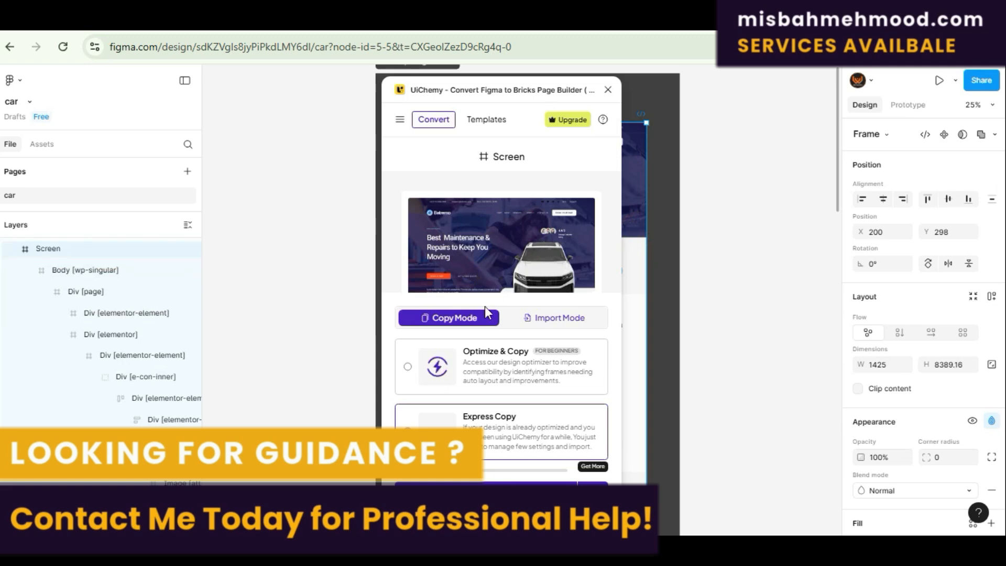
click(541, 318)
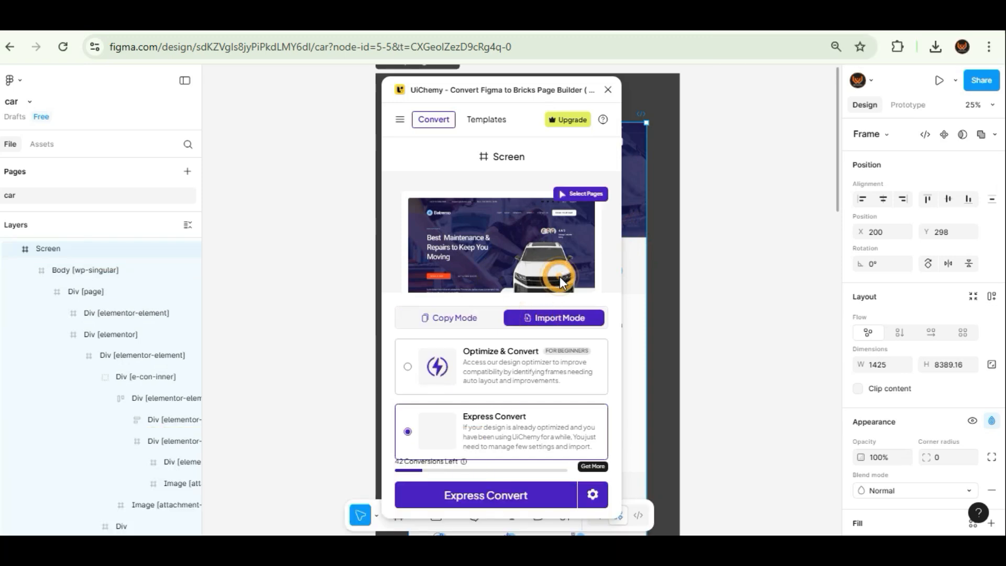
click(486, 503)
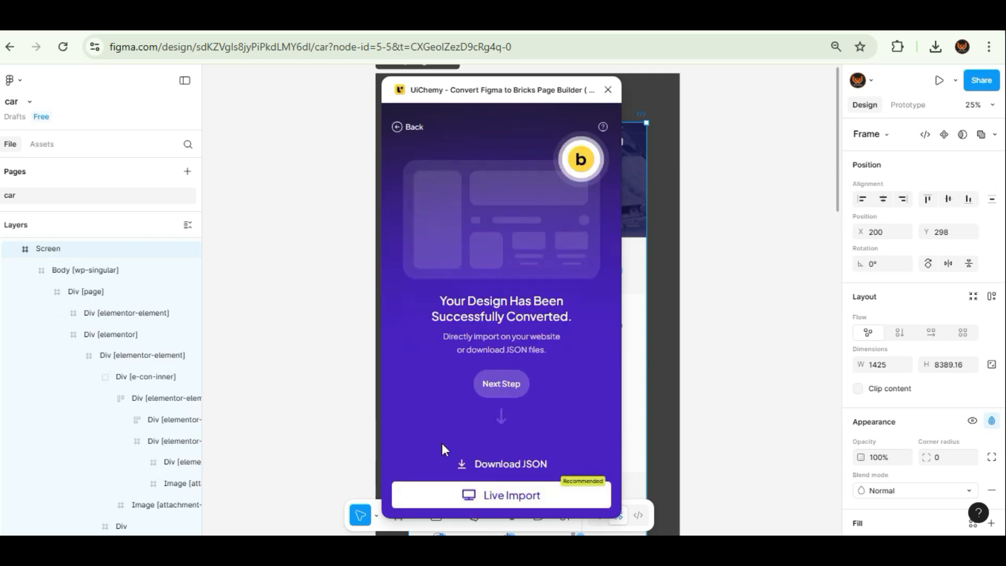
Start a Live Import with a new site, supply the site URL, and copy the security token from the UiChemy settings in WordPress
click(521, 501)
click(450, 212)
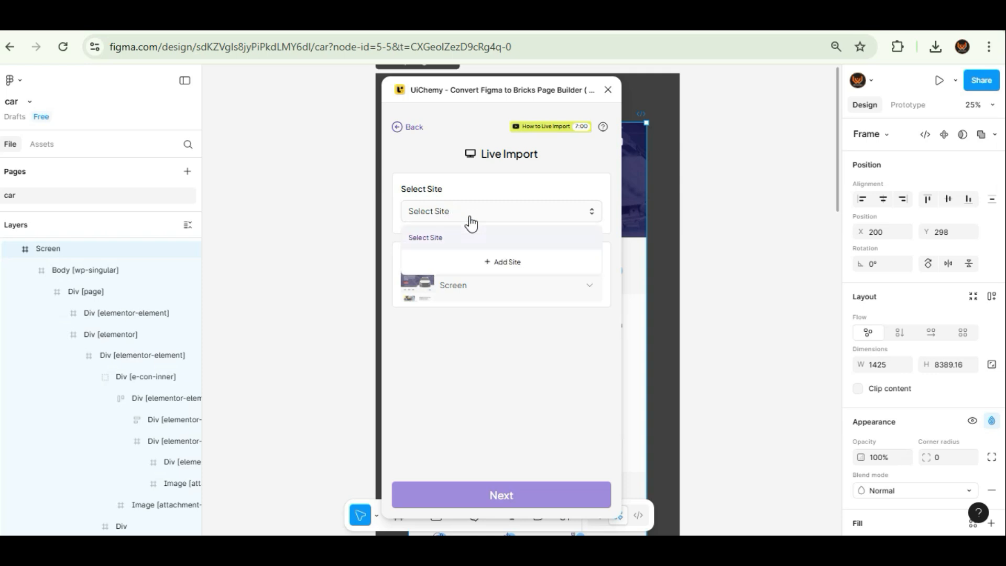
click(506, 265)
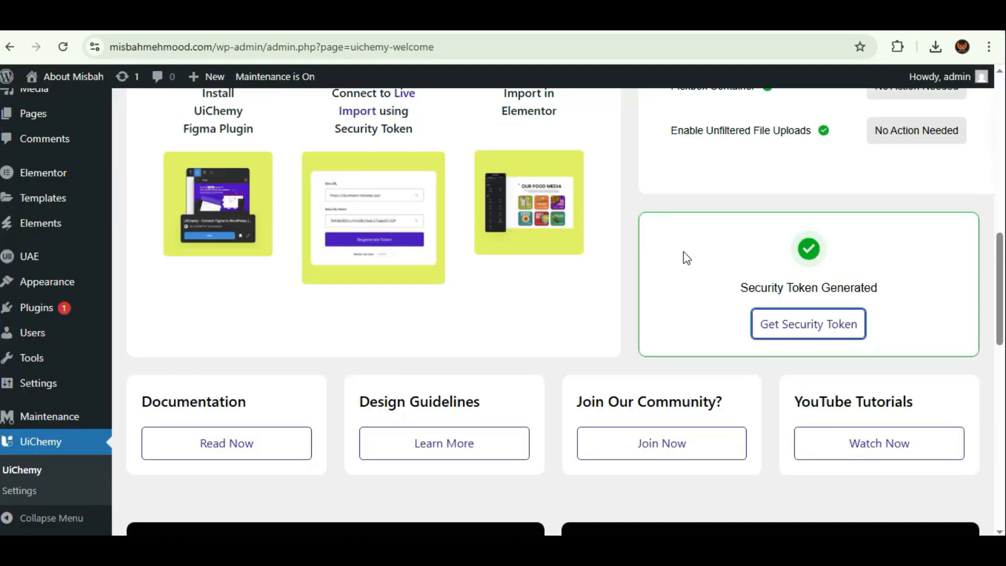
click(809, 324)
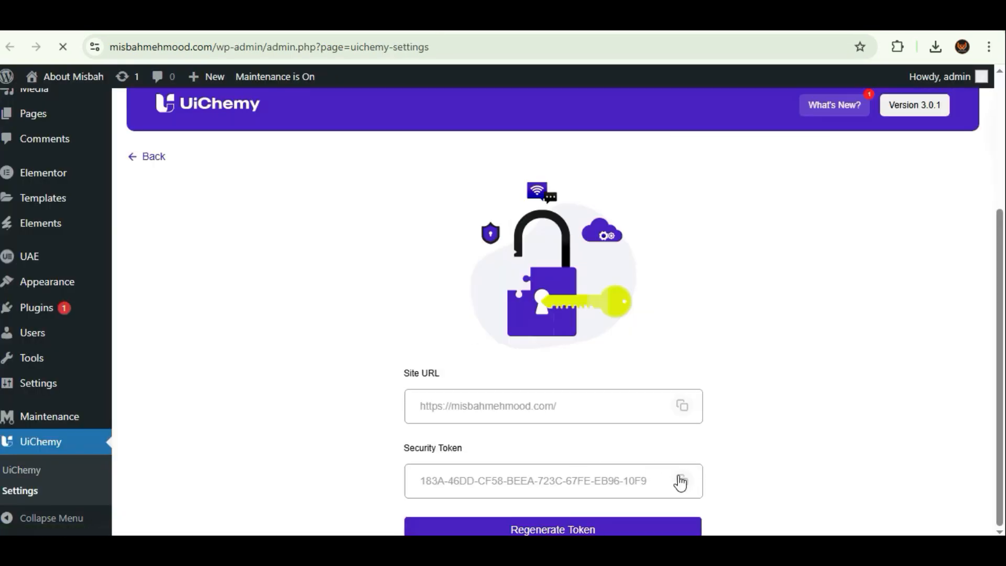
click(682, 480)
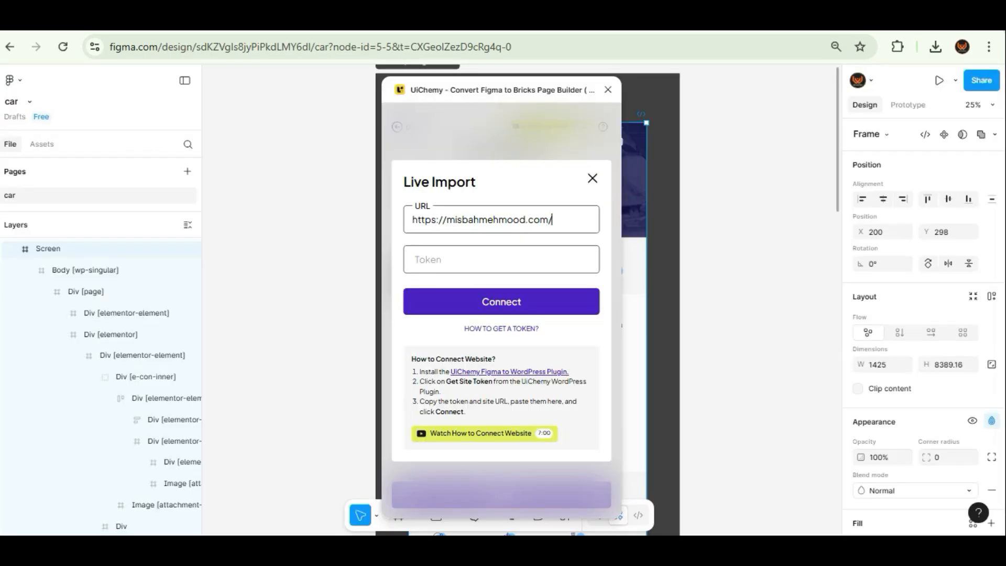
Paste the security token into the Live Import form in Figma and connect the website
click(437, 260)
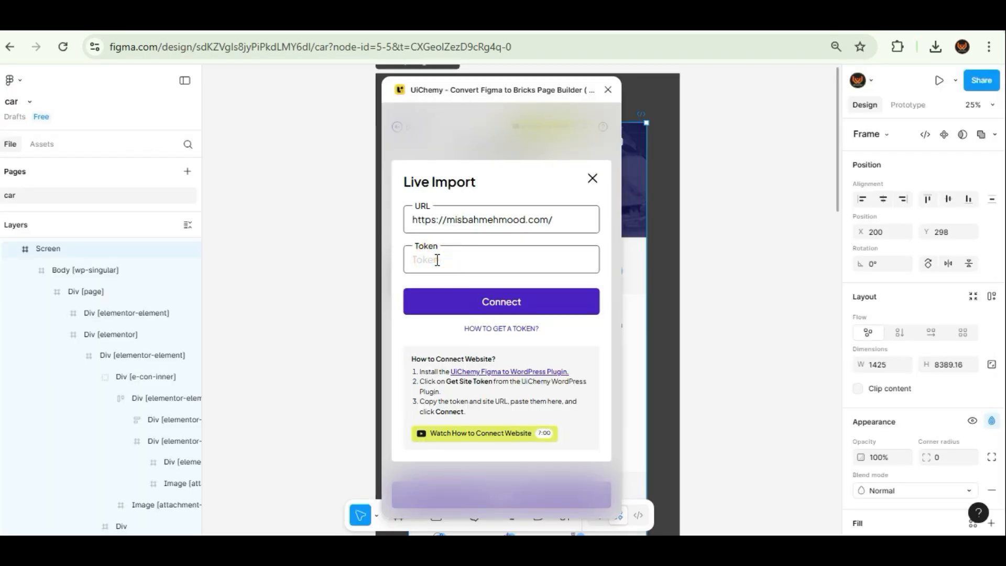
key(ctrl+v)
click(494, 311)
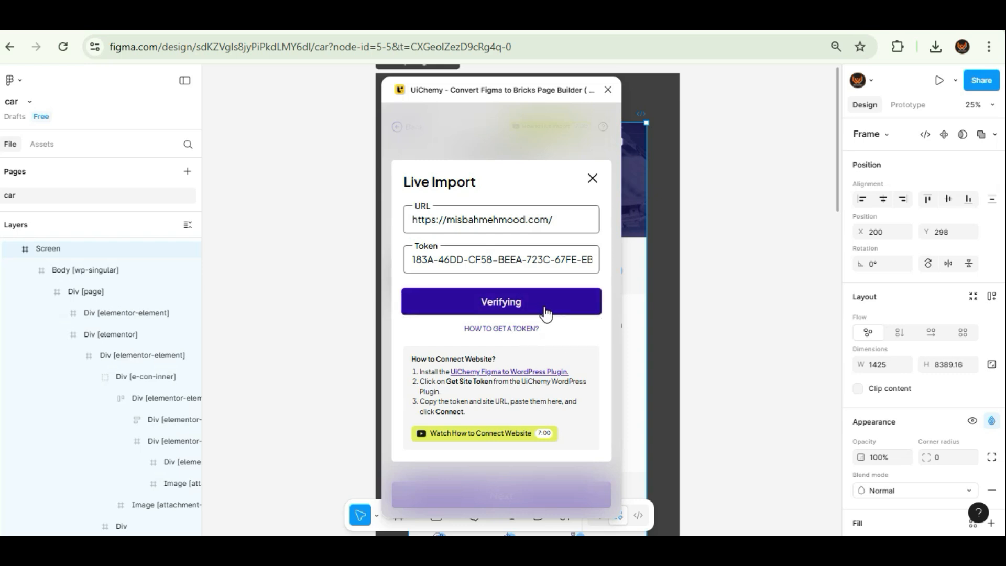
click(521, 309)
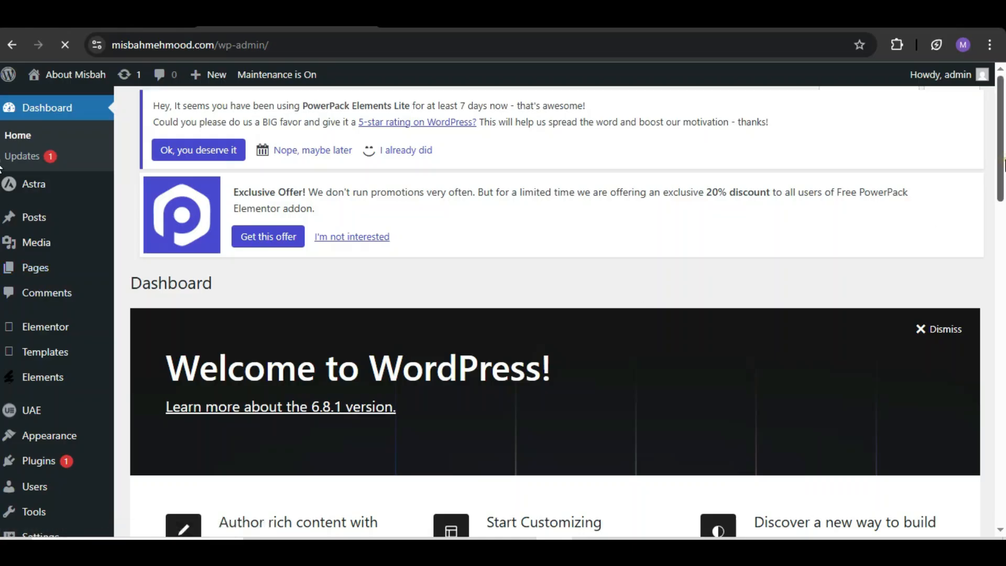
In WordPress, list all pages and view the car page published 2025/05/04 in a new tab
scroll(992, 304, down, 8)
scroll(992, 304, up, 8)
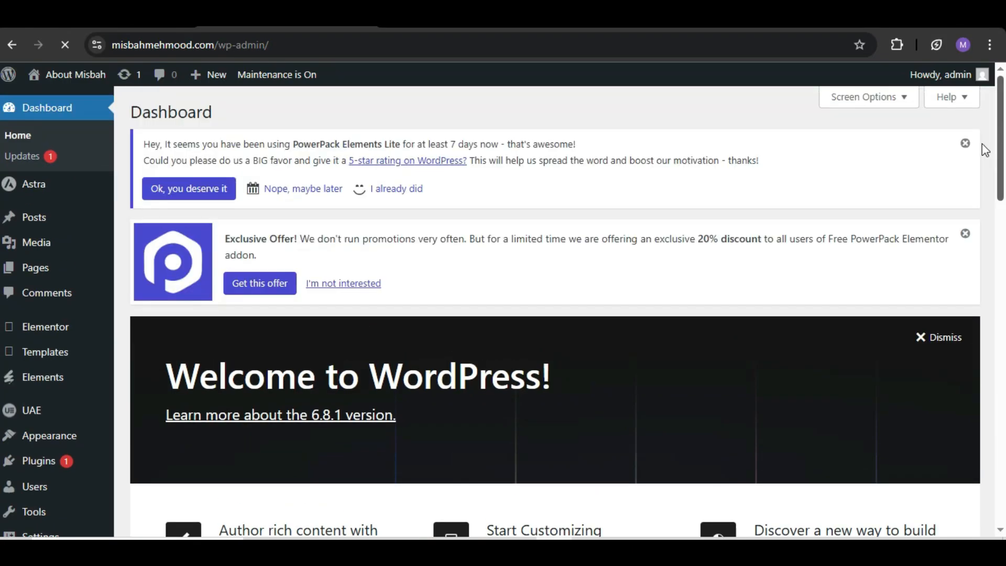
mouse_move(106, 281)
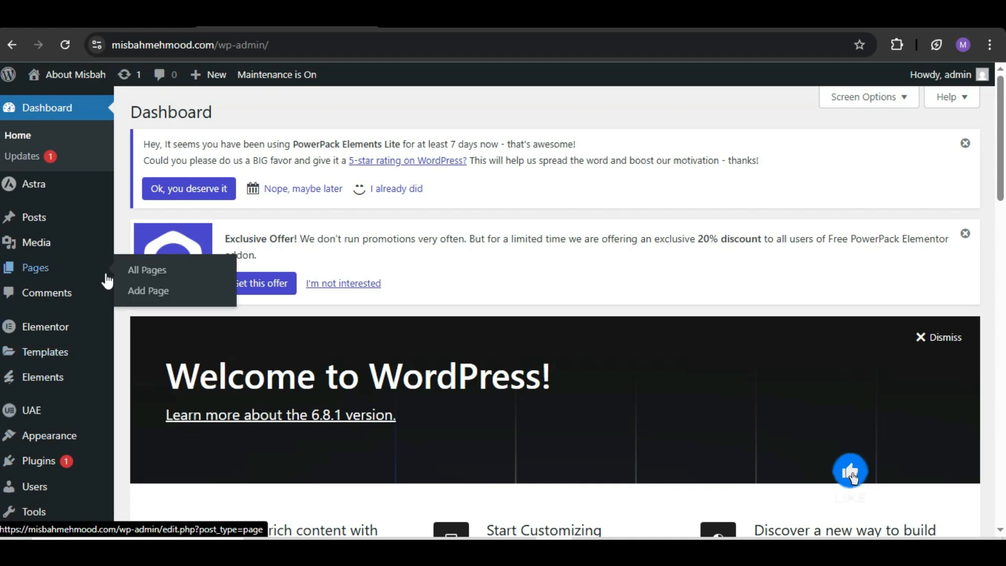
click(143, 271)
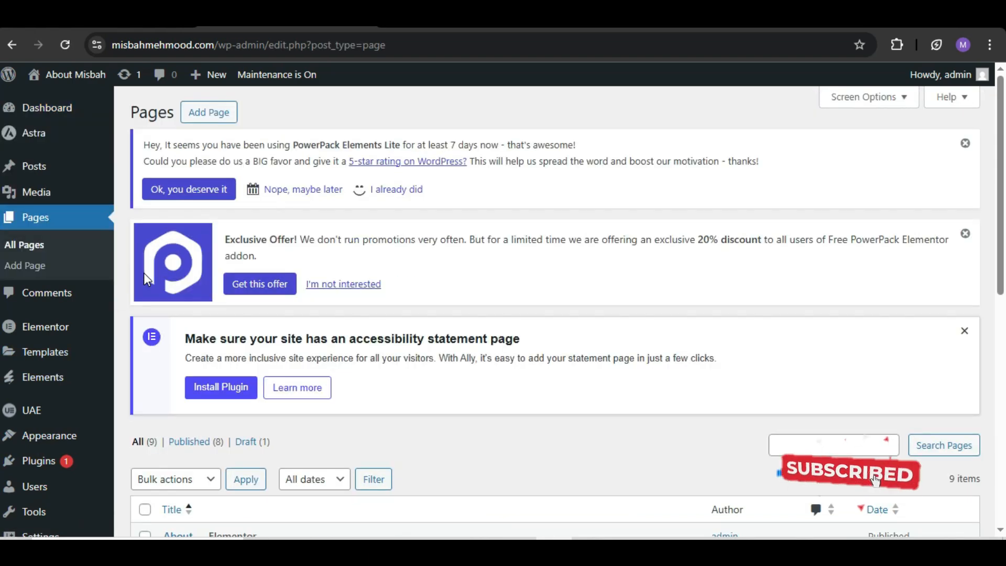
scroll(997, 376, down, 6)
scroll(997, 376, down, 1)
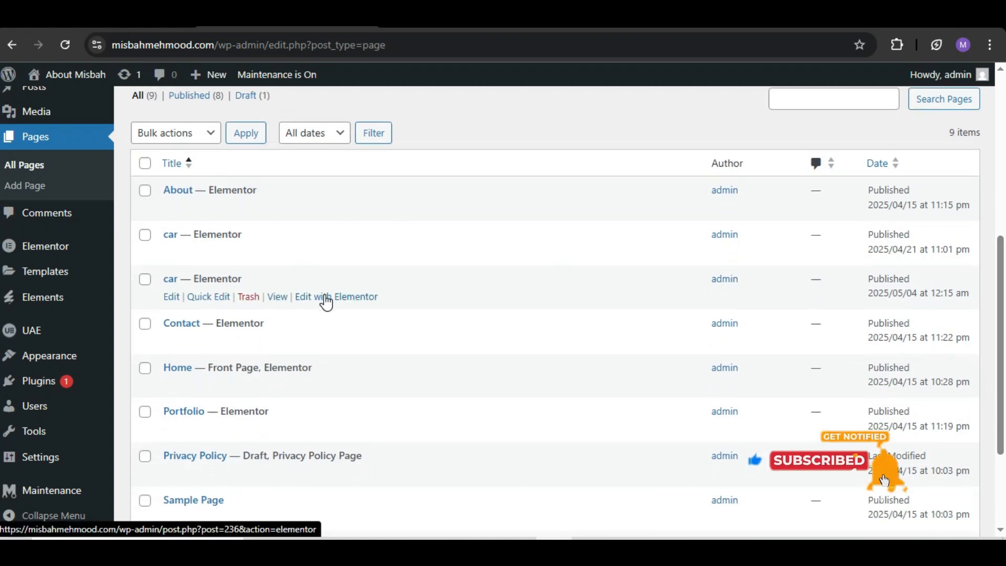
right_click(284, 297)
click(333, 317)
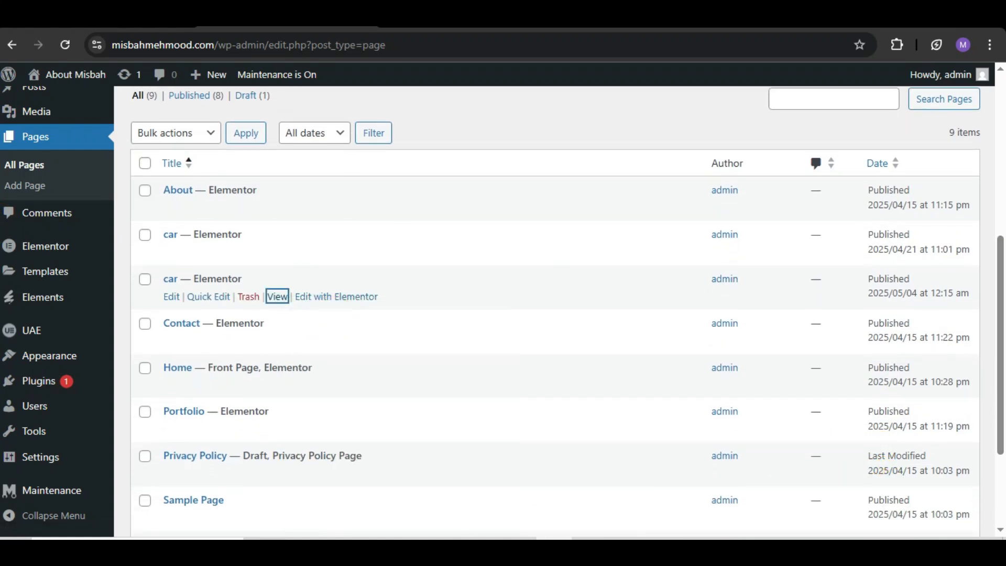
click(455, 17)
click(309, 17)
click(446, 16)
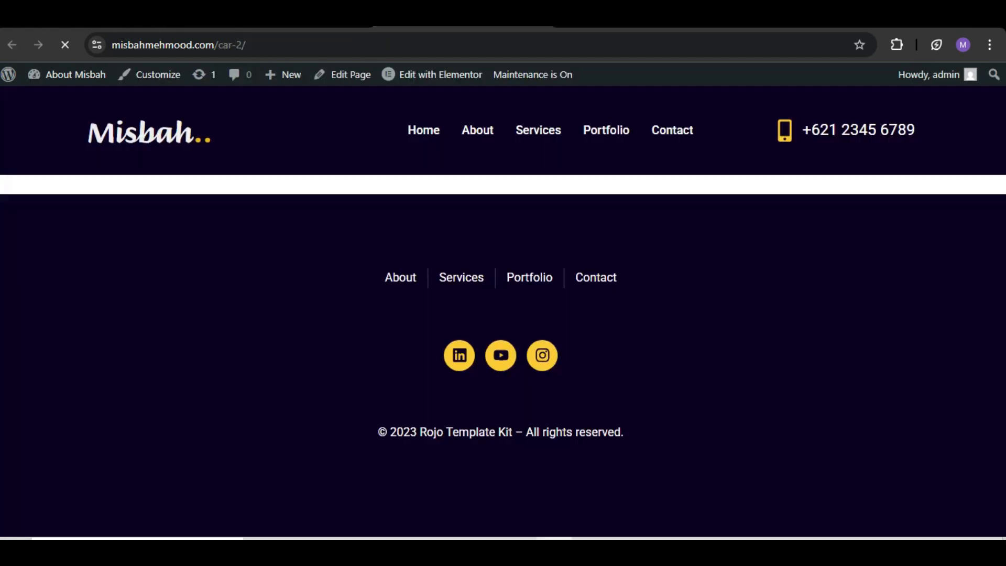
Open the car page published 2025/05/04 in Elementor and import the export ZIP file from Downloads into the template library
click(310, 17)
click(342, 298)
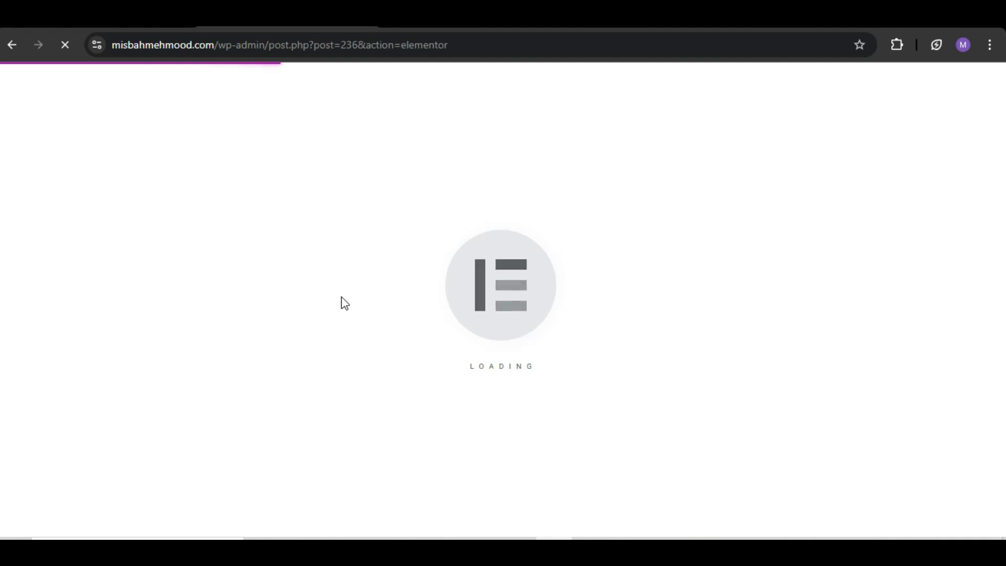
click(577, 223)
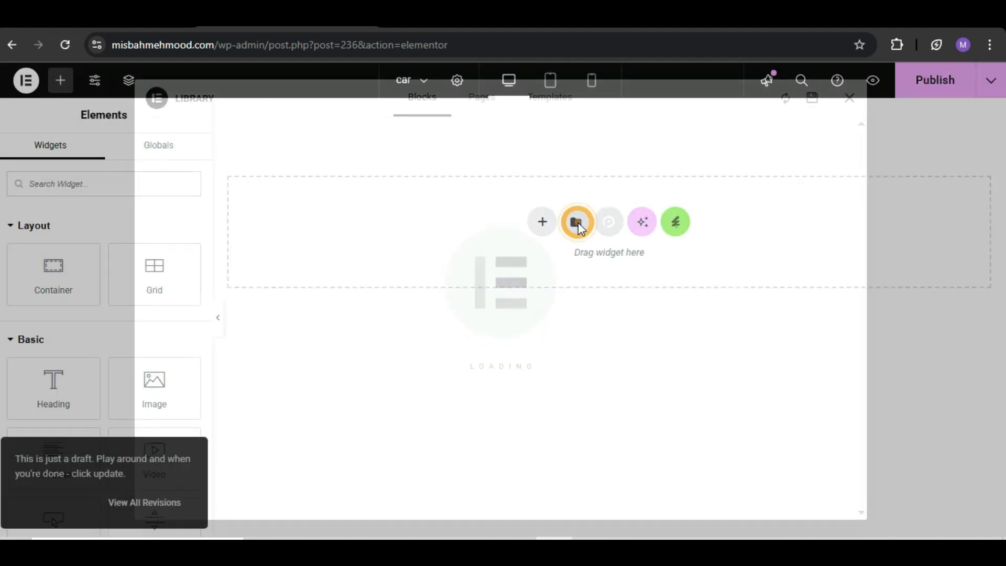
click(547, 105)
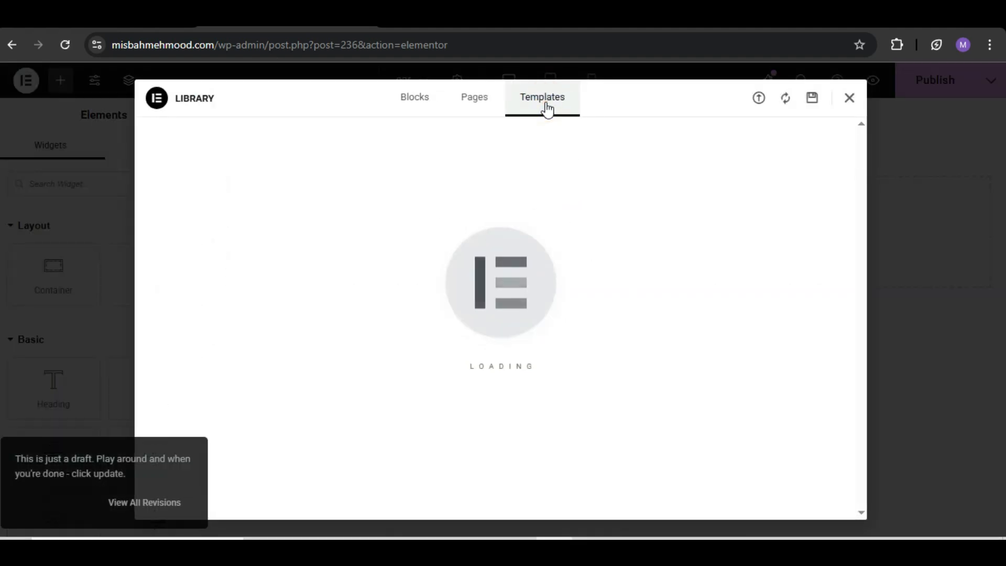
click(759, 100)
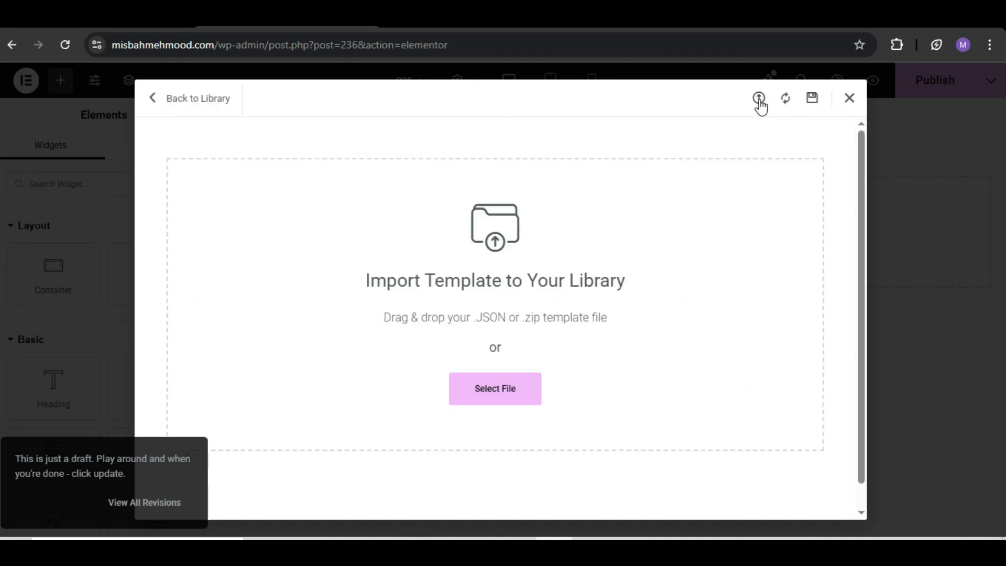
click(511, 395)
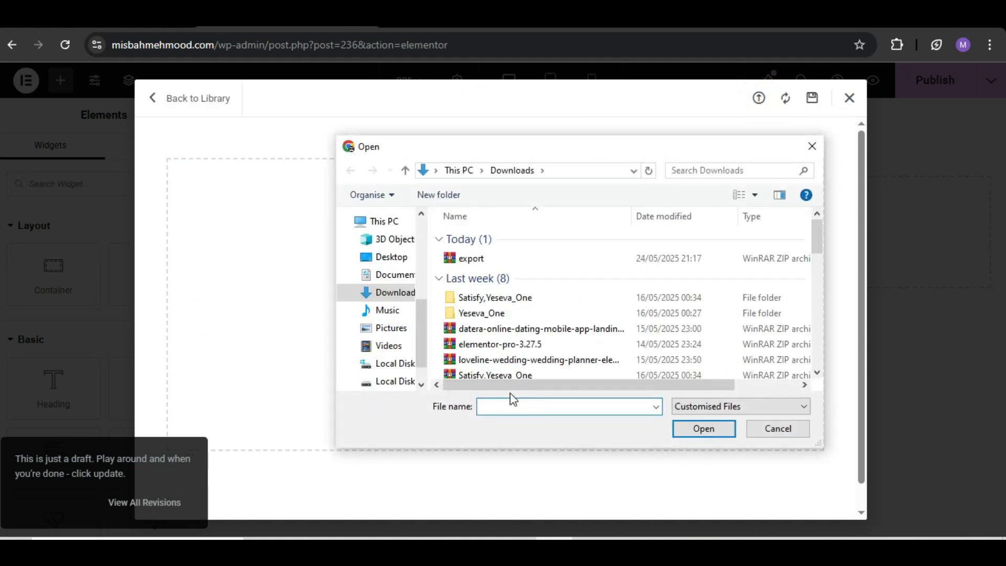
double_click(493, 273)
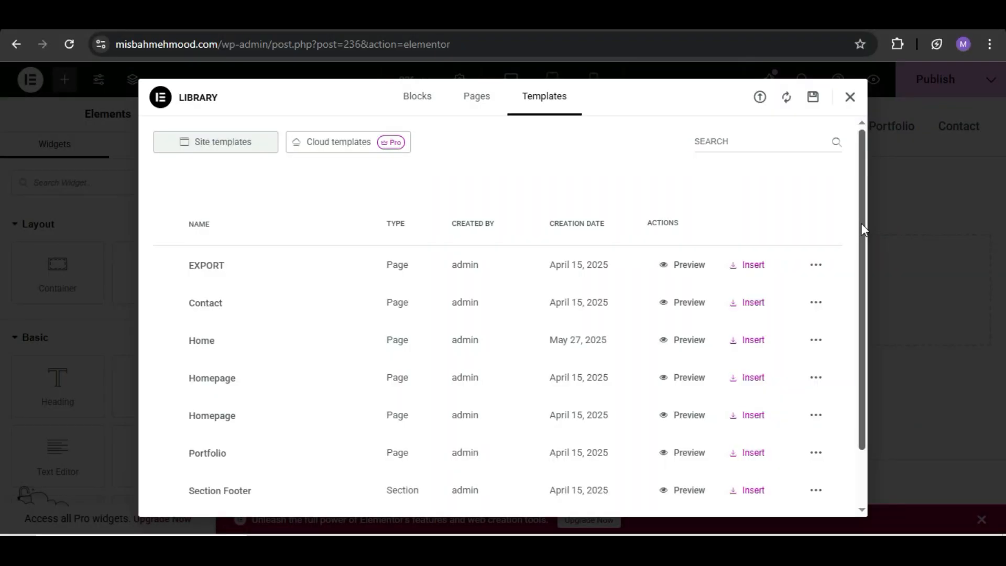
Insert the EXPORT page template from the site templates and apply its page settings too
drag(861, 224, 864, 172)
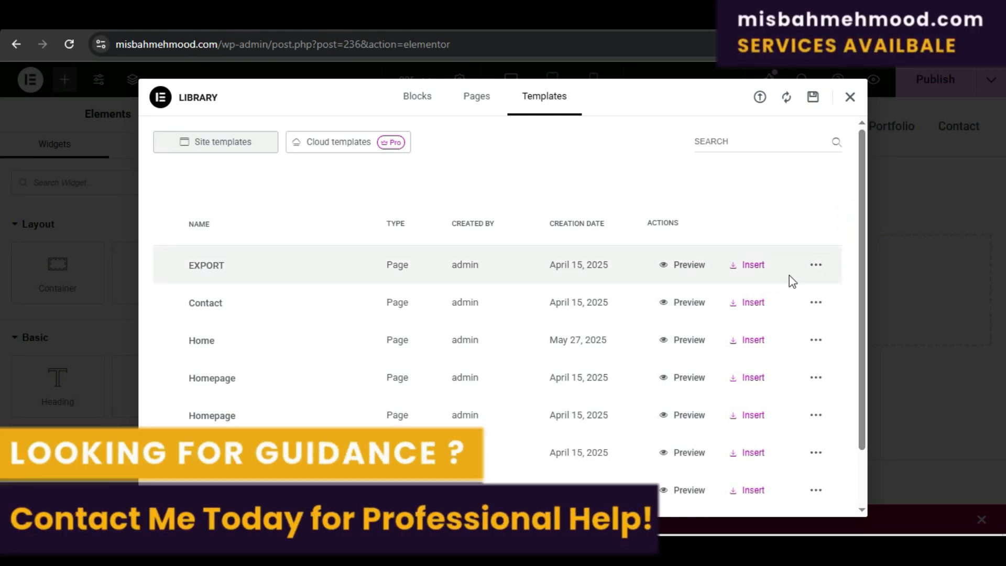
click(757, 265)
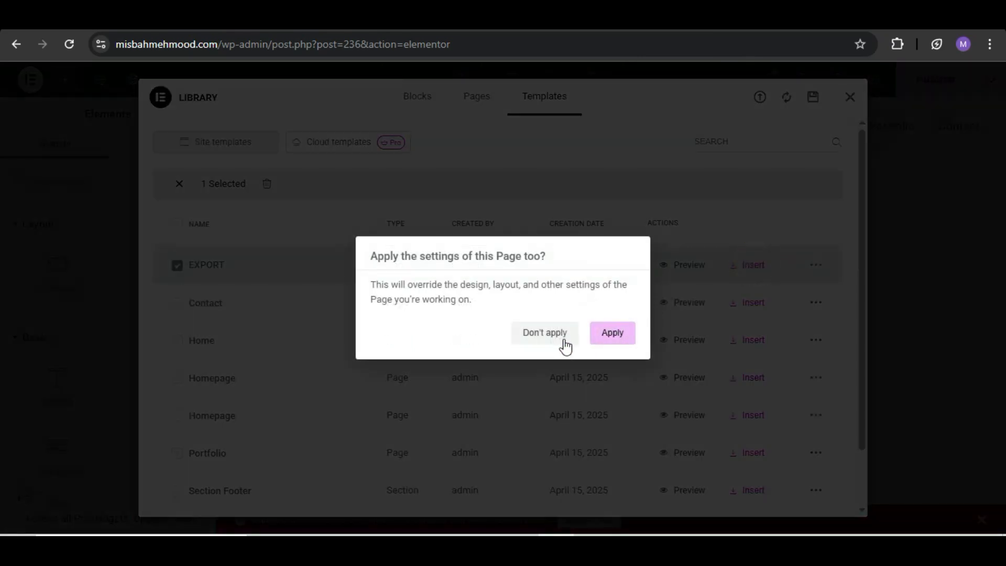
click(611, 341)
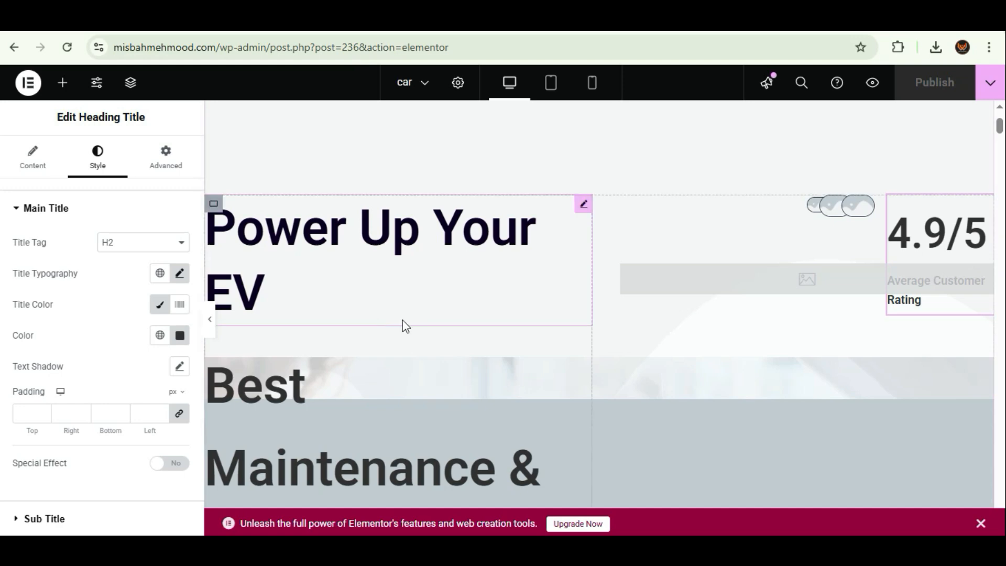
Set the typography size of the "Power Up Your EV" heading to 34 px
drag(1001, 134, 985, 38)
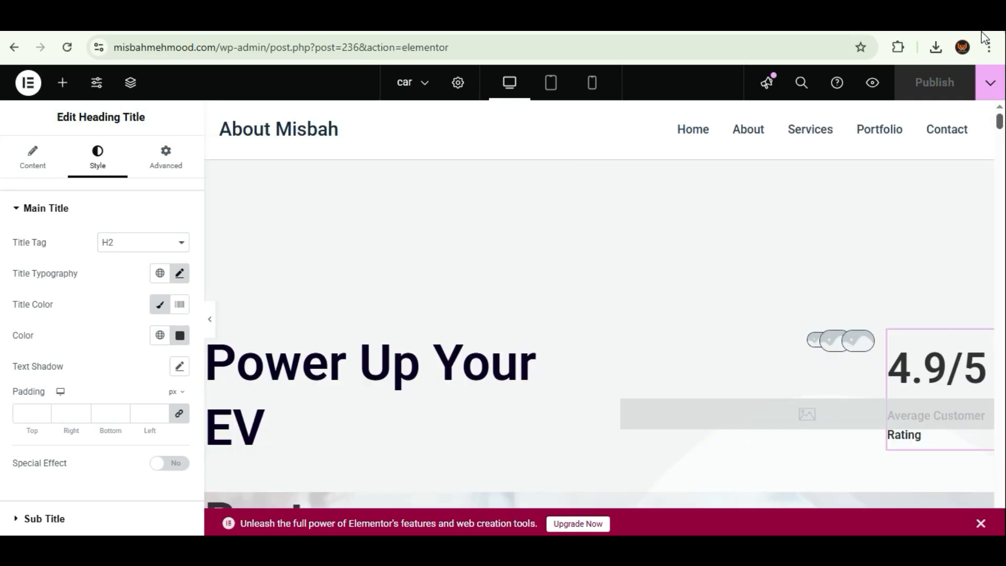
click(490, 367)
click(181, 285)
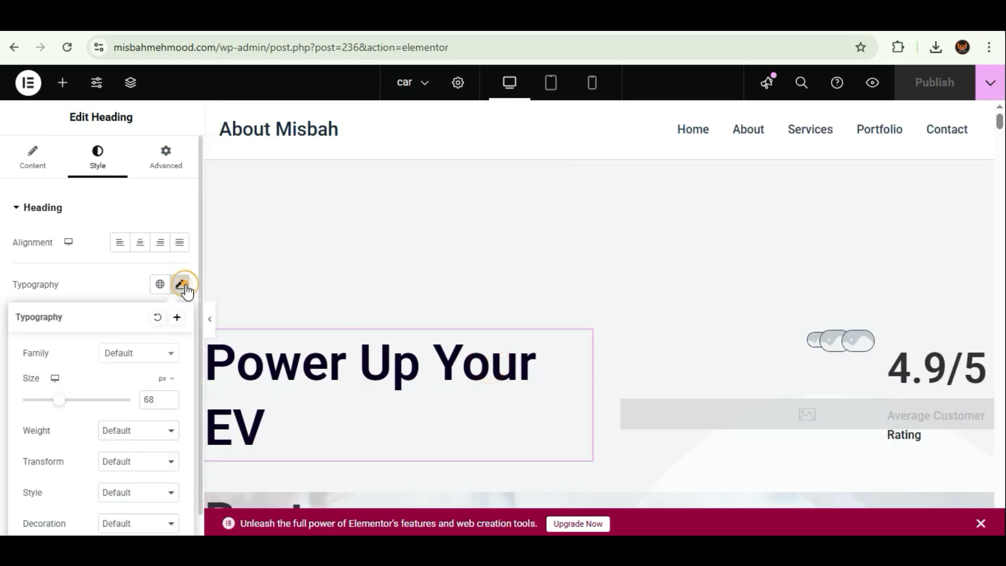
drag(59, 403, 42, 402)
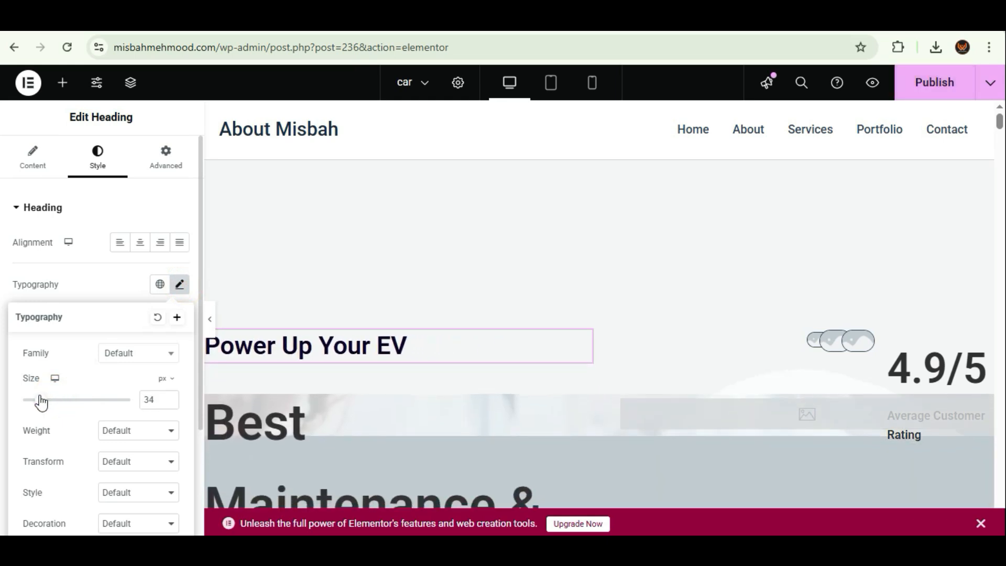
Set the main title typography size of the "Best Maintenance & Repairs" heading to 41 px
click(320, 436)
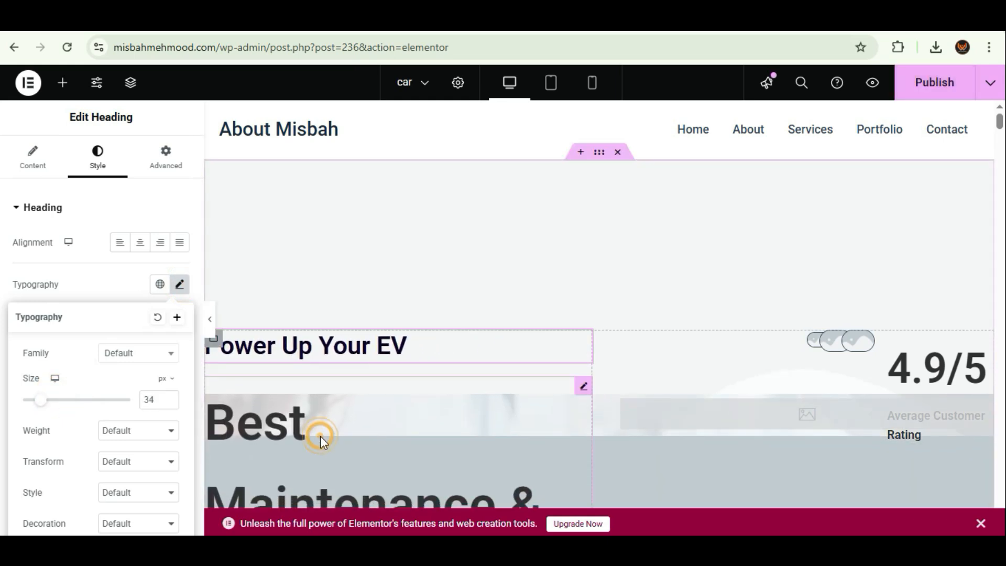
click(179, 274)
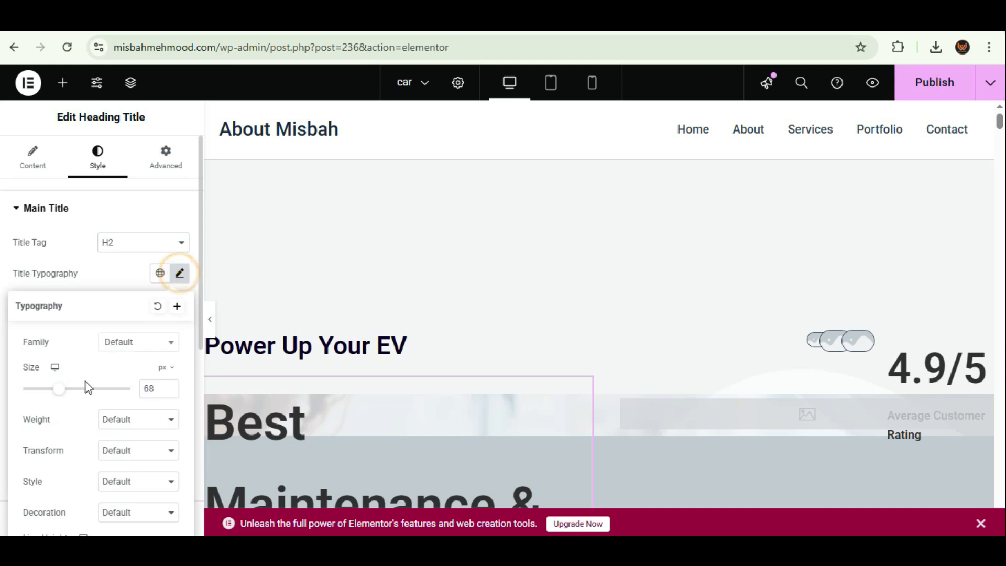
drag(60, 394, 48, 399)
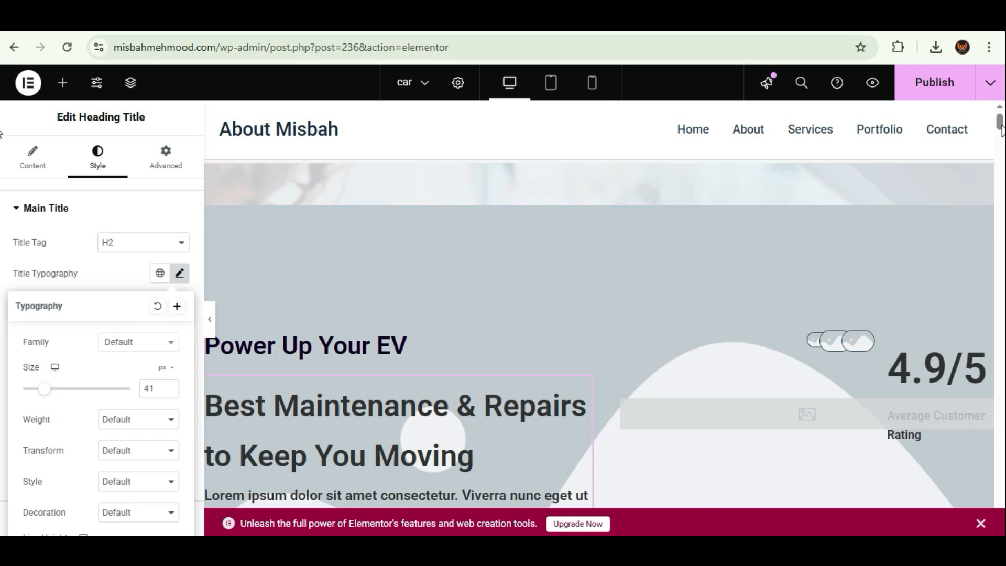
Set the main title typography size of the "4.9/5" customer rating to 24 px
scroll(980, 138, down, 3)
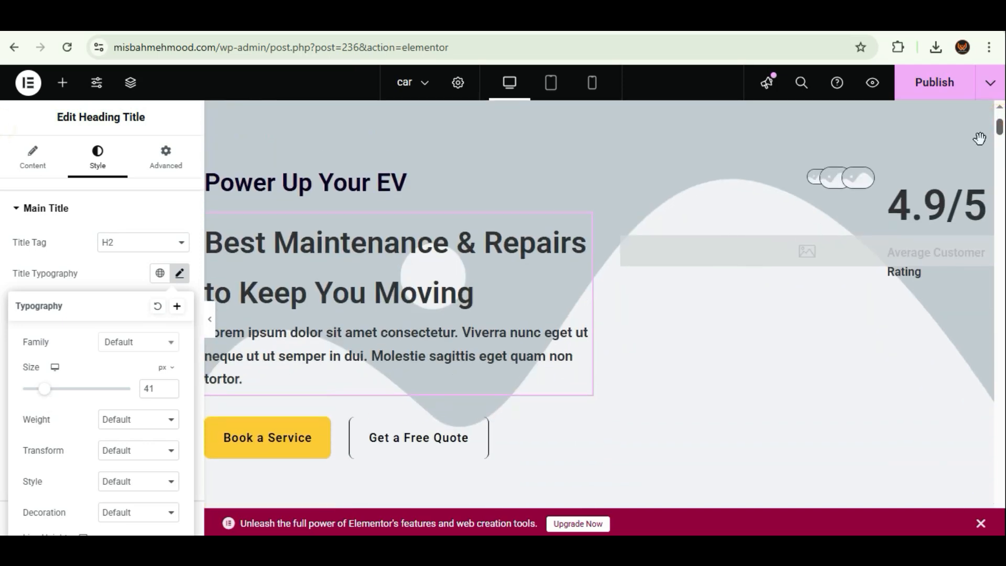
click(928, 210)
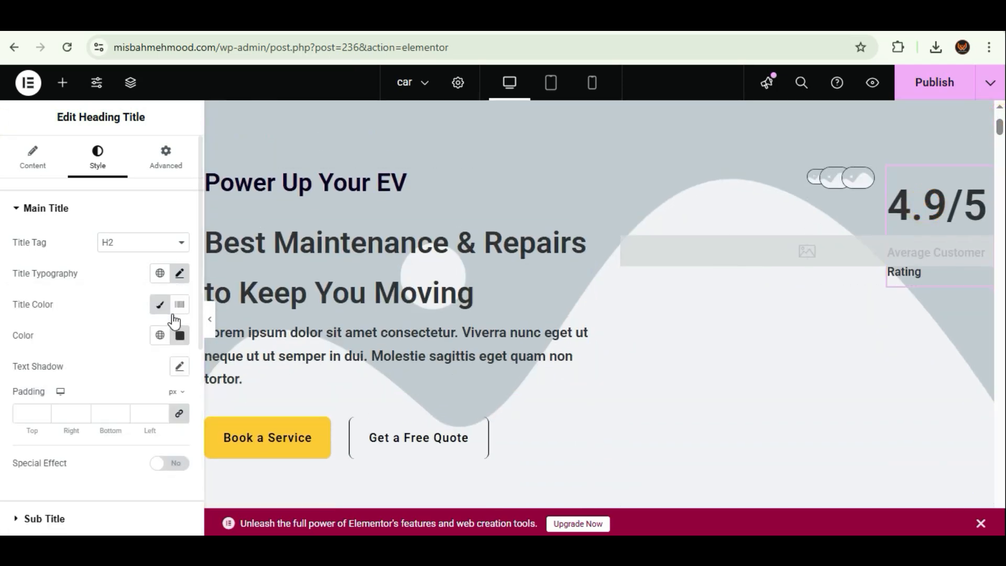
click(180, 271)
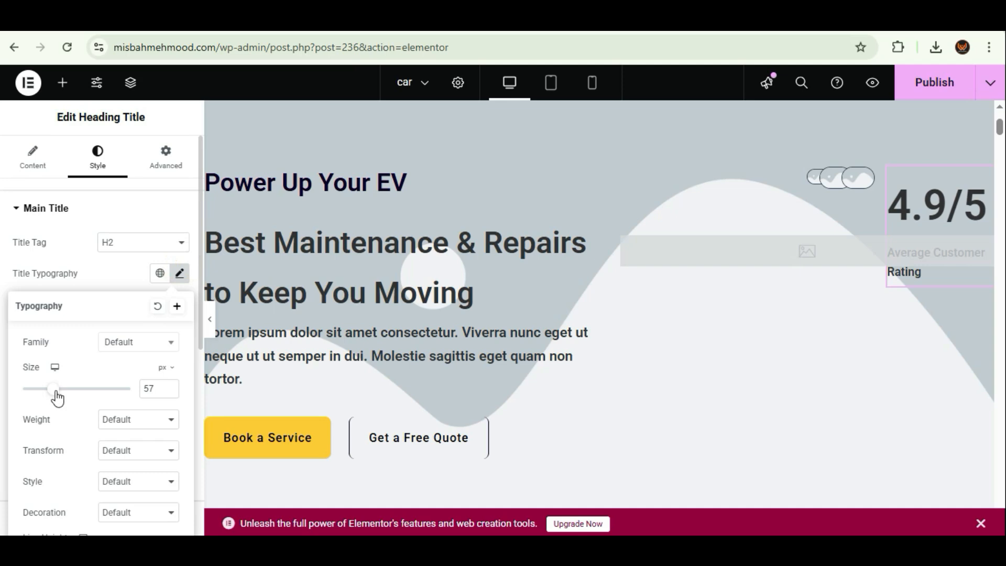
drag(57, 398, 39, 393)
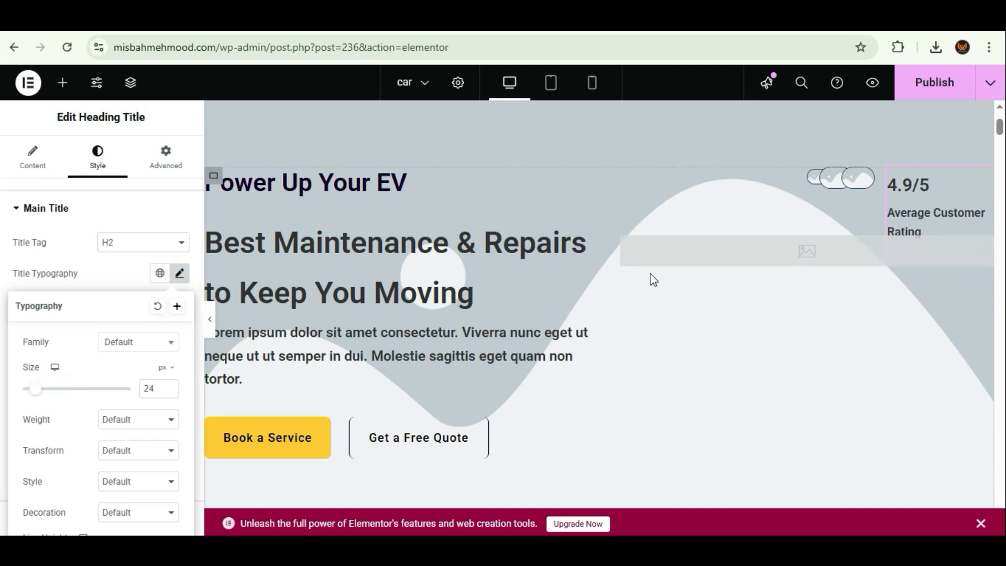
Select the hero's empty image placeholder, and in the Figma design export the white car image as a 1x PNG
click(677, 260)
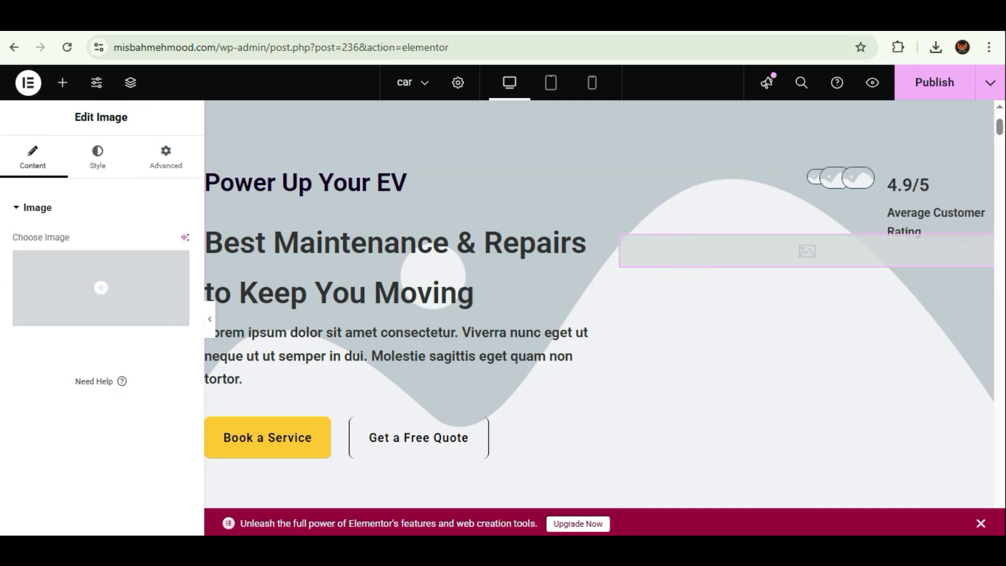
key(ctrl+Tab)
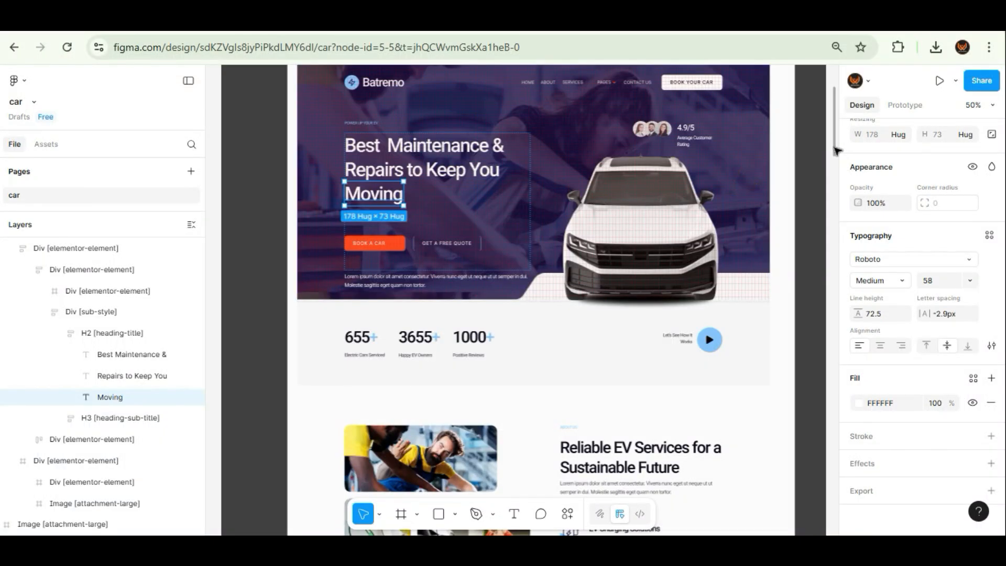
drag(834, 147, 835, 139)
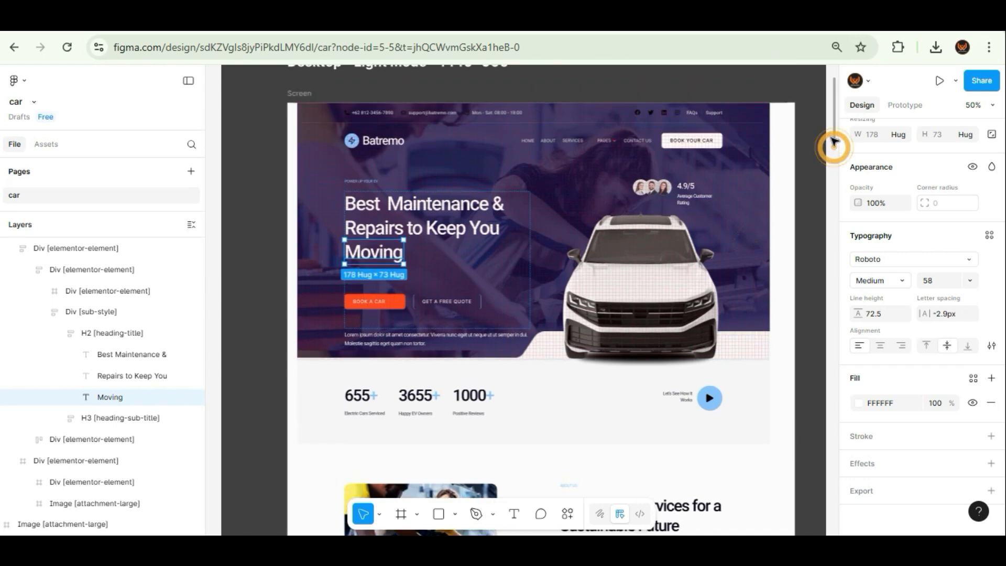
click(645, 282)
click(644, 281)
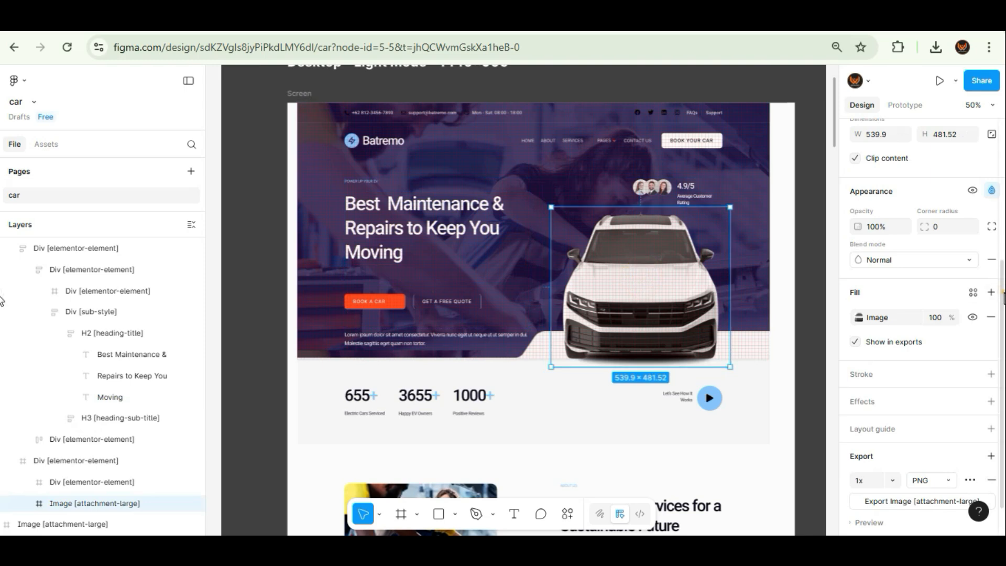
scroll(1004, 298, down, 1)
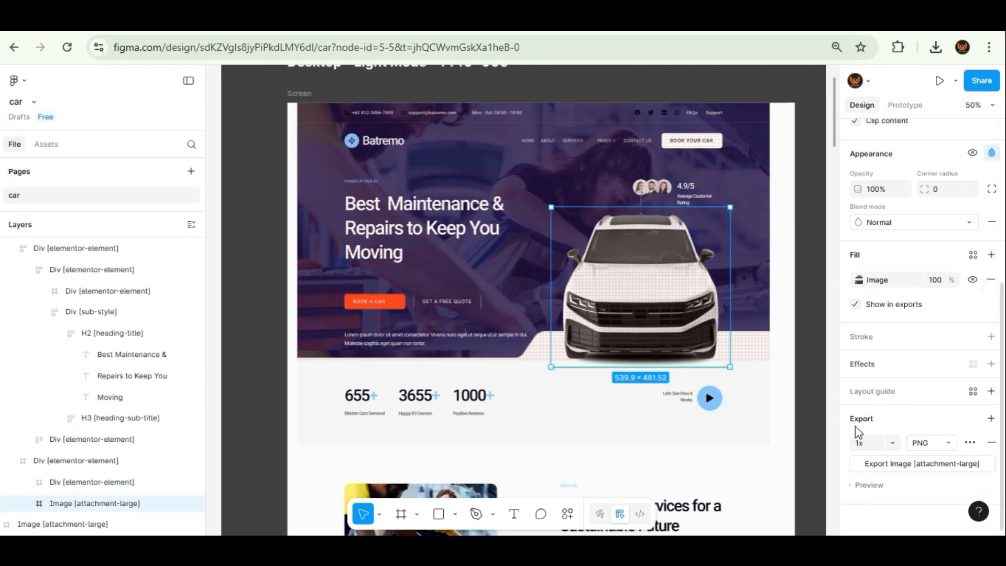
click(900, 465)
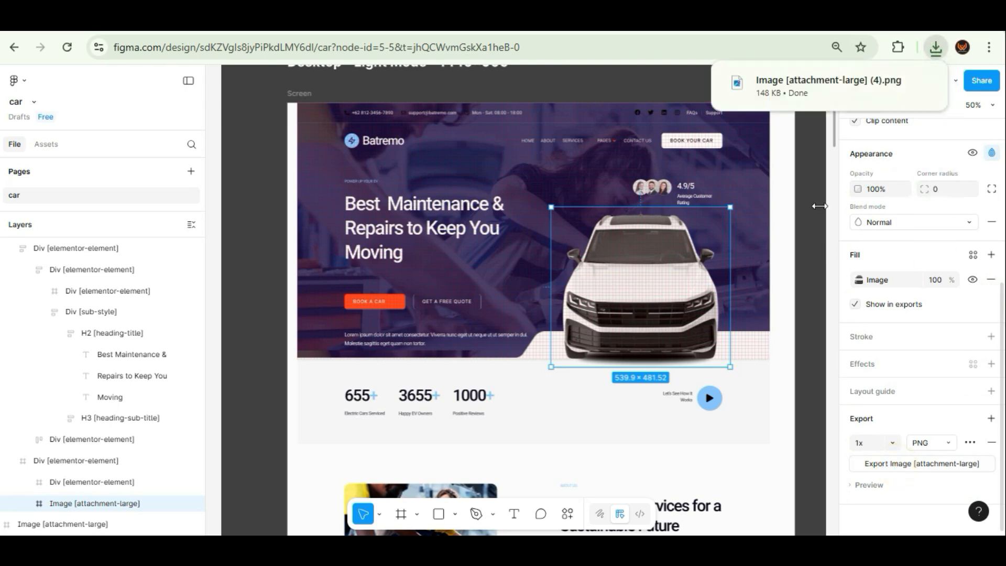
Back in Elementor, fill the hero image placeholder with the white car picture Image-attachment-large-3.png from the media library and check its placement
mouse_move(811, 93)
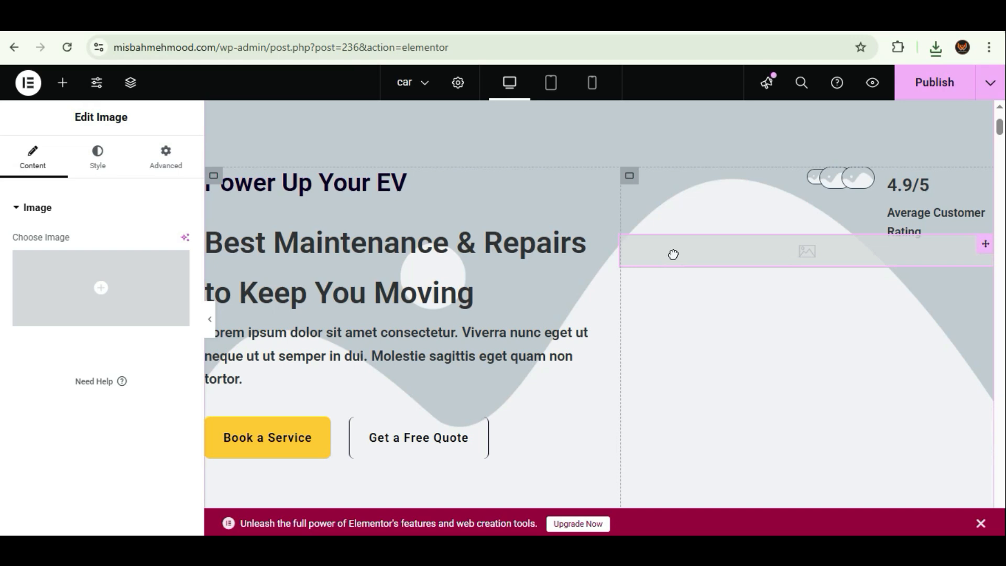
mouse_move(94, 322)
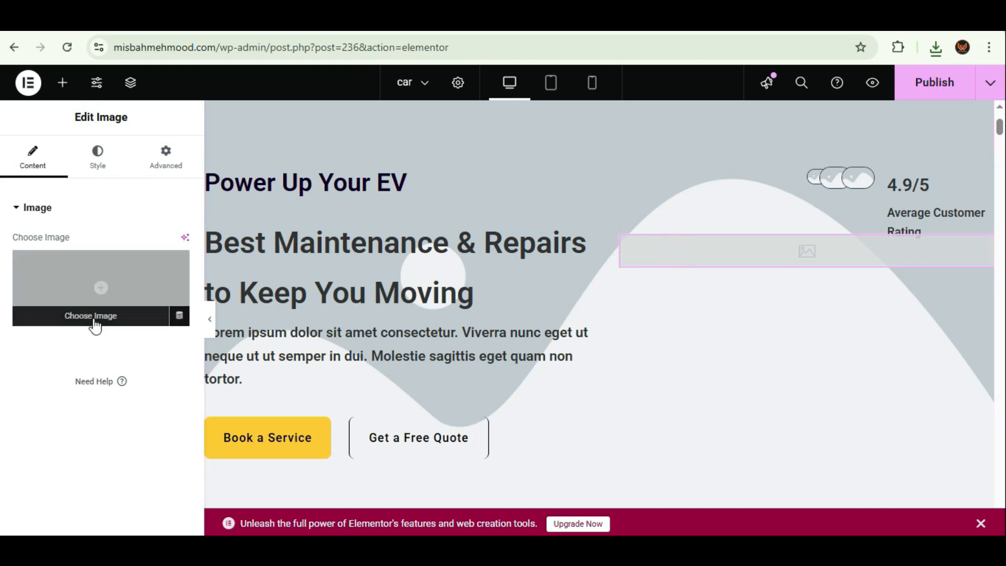
click(93, 319)
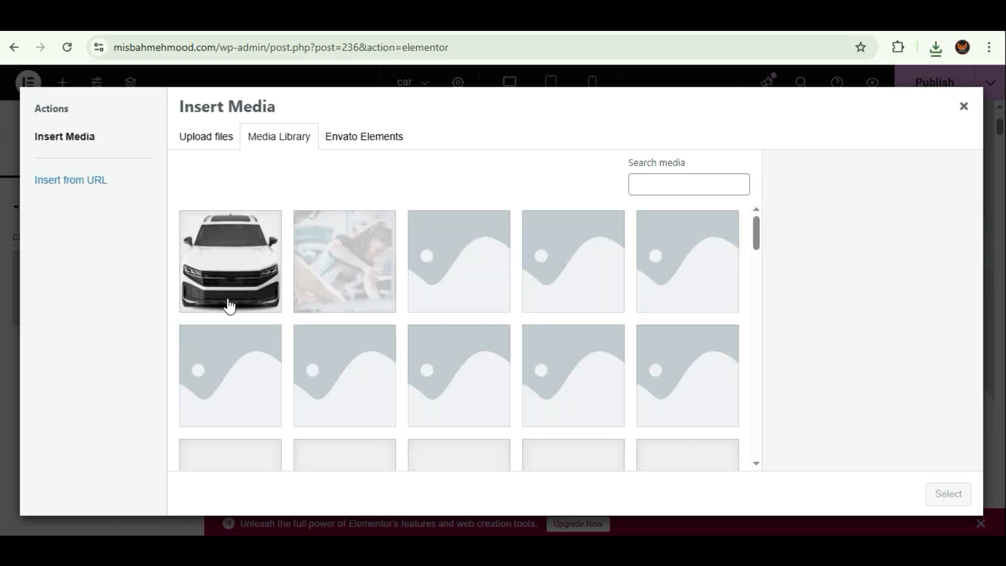
click(231, 303)
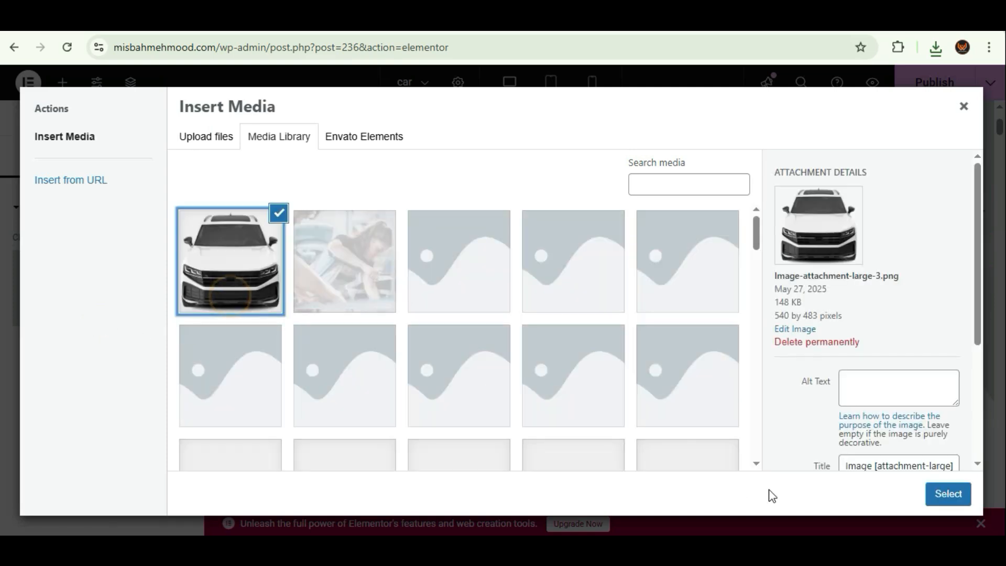
click(947, 495)
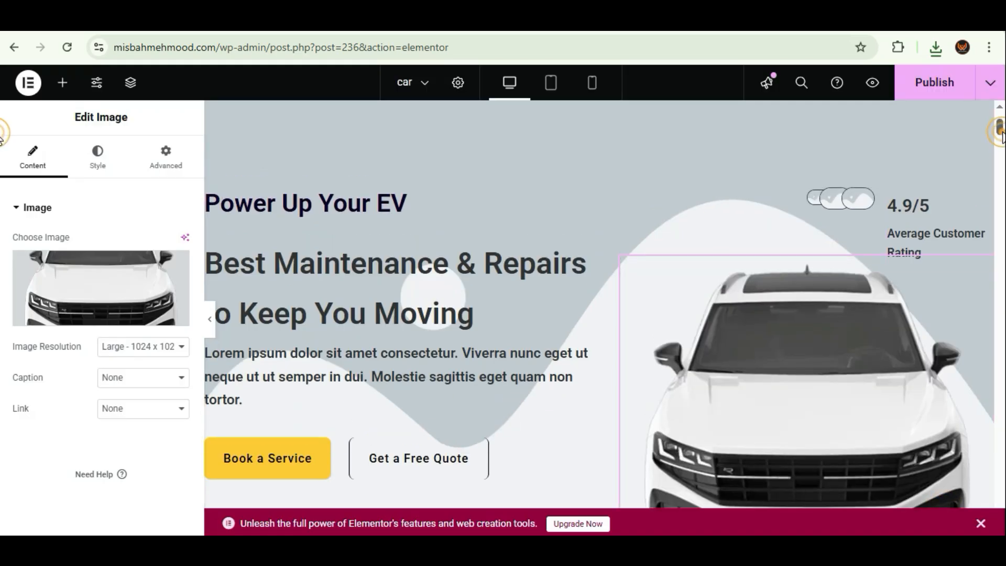
scroll(1002, 139, down, 3)
scroll(1002, 144, down, 3)
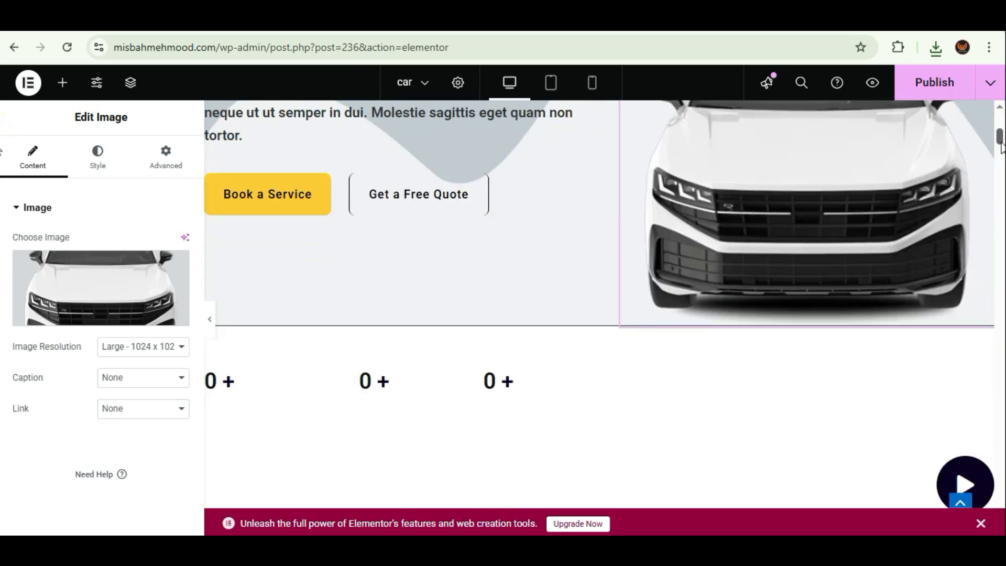
scroll(1002, 142, up, 5)
drag(1001, 135, 1001, 134)
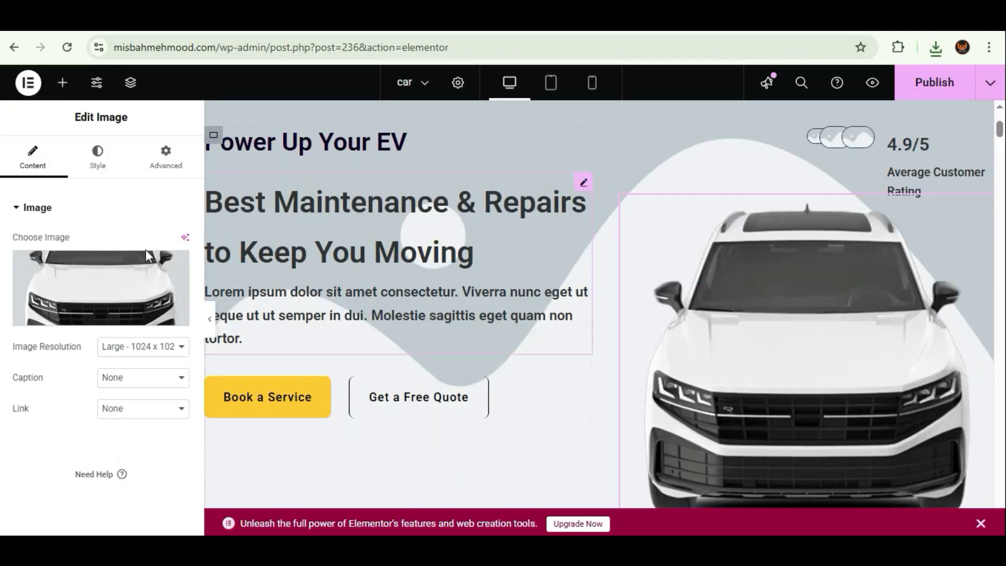
click(148, 255)
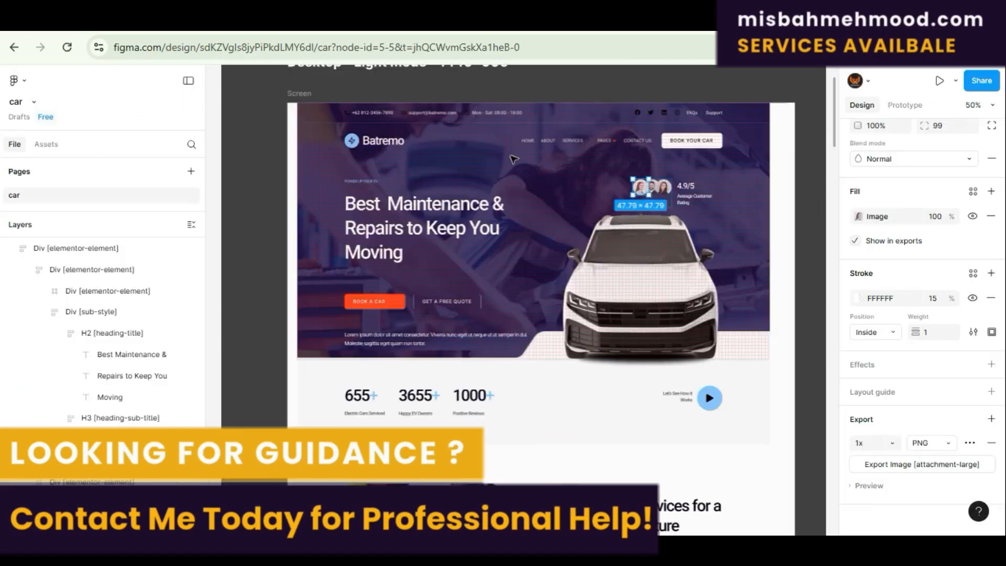
In Figma, inspect the EV charging photo and the text properties of the "Reliable EV Services for a Sustainable Future" heading
scroll(524, 262, down, 5)
click(378, 181)
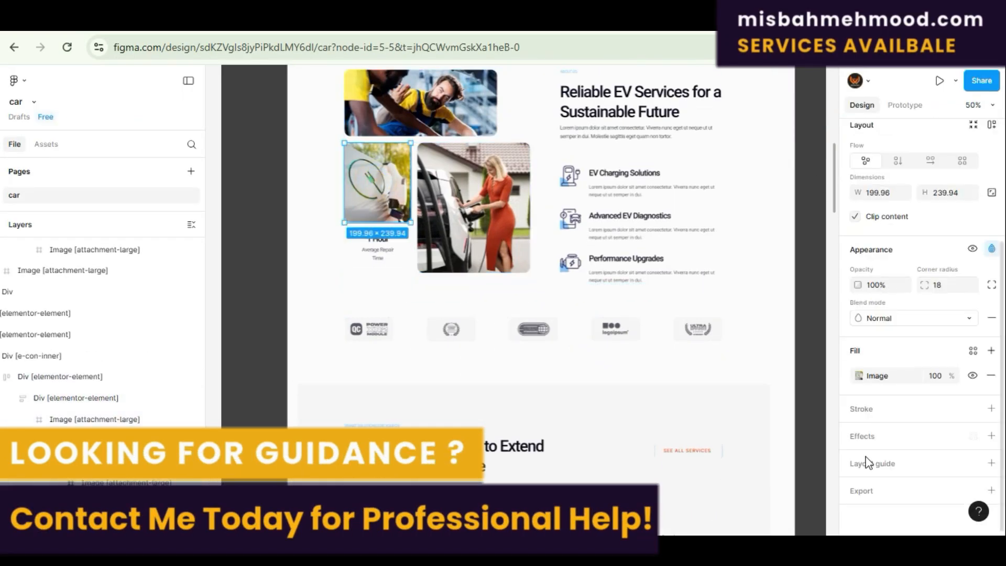
double_click(614, 116)
click(885, 262)
click(833, 202)
double_click(652, 95)
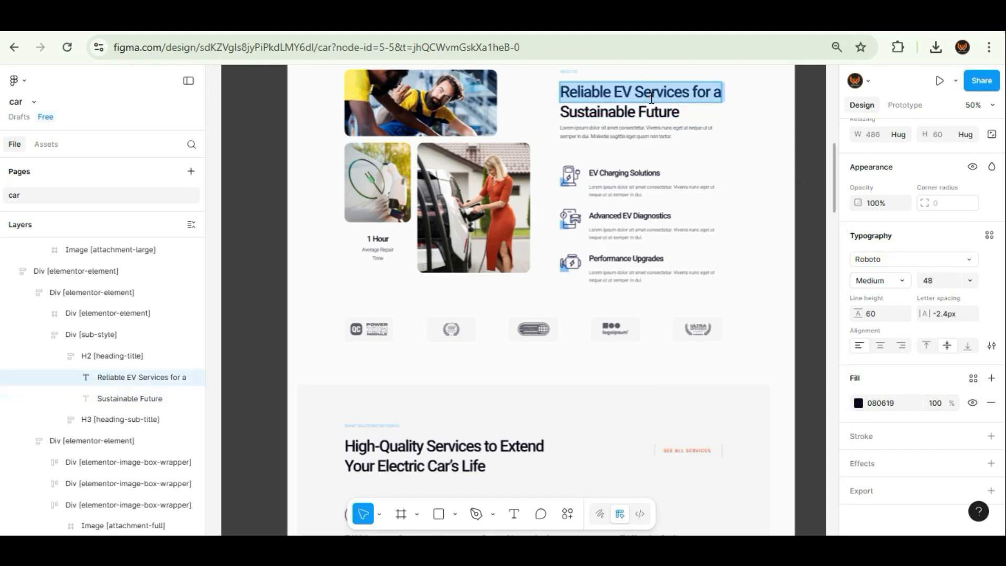
drag(833, 192, 832, 272)
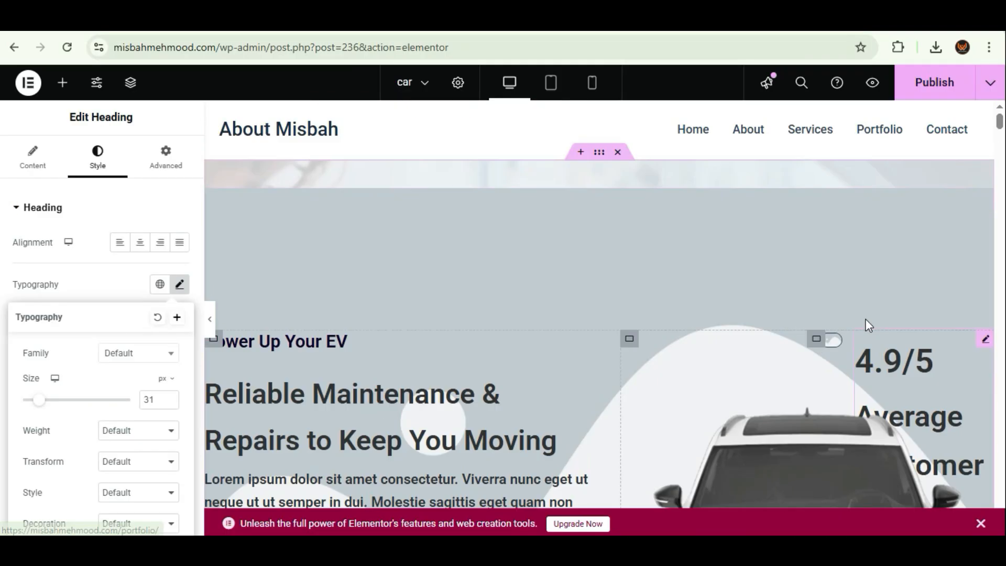
In Elementor, examine the hero container's background and background overlay settings, including overlay image, position, display size and opacity
scroll(870, 325, down, 4)
scroll(1000, 151, up, 4)
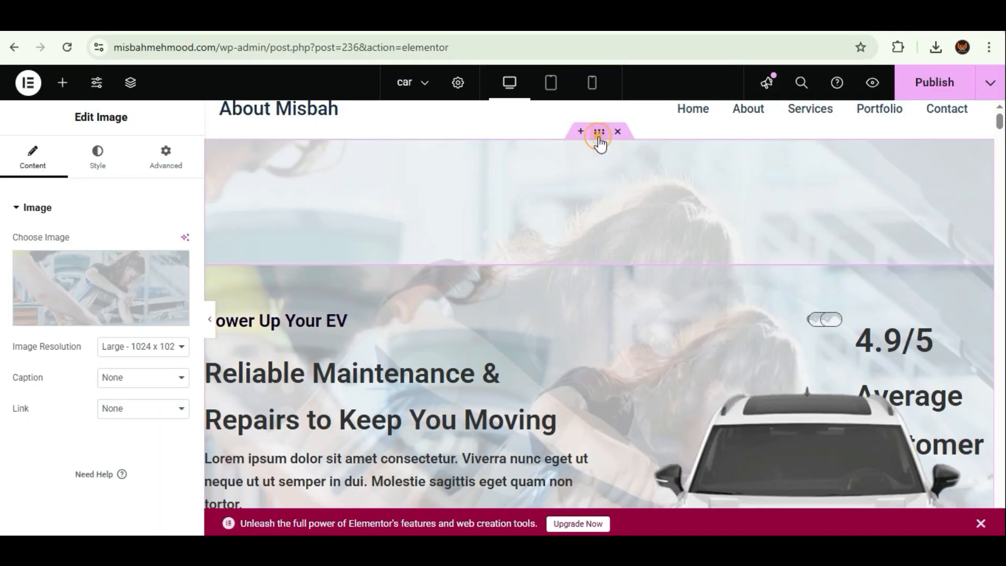
click(599, 134)
drag(1000, 122, 1001, 133)
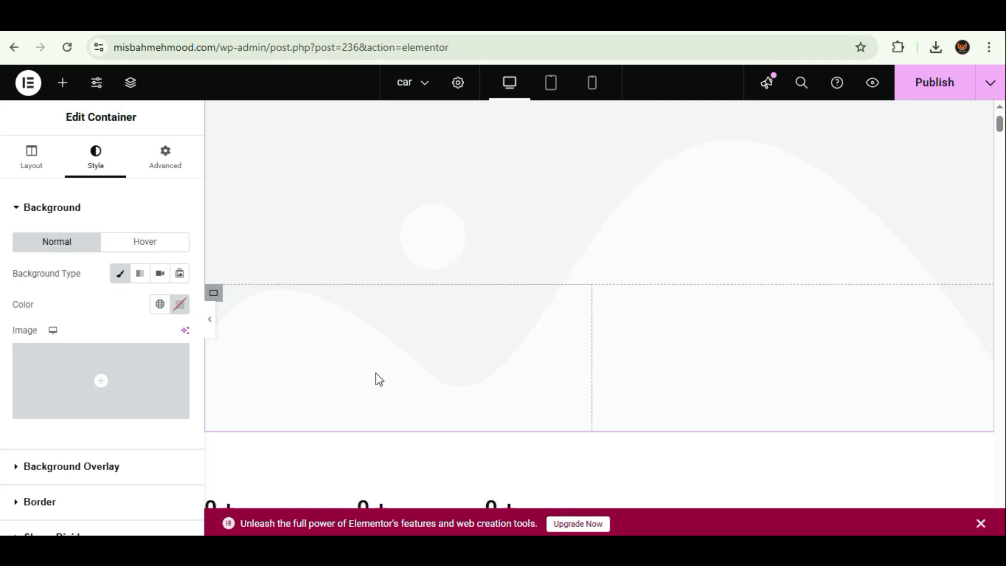
scroll(306, 204, up, 5)
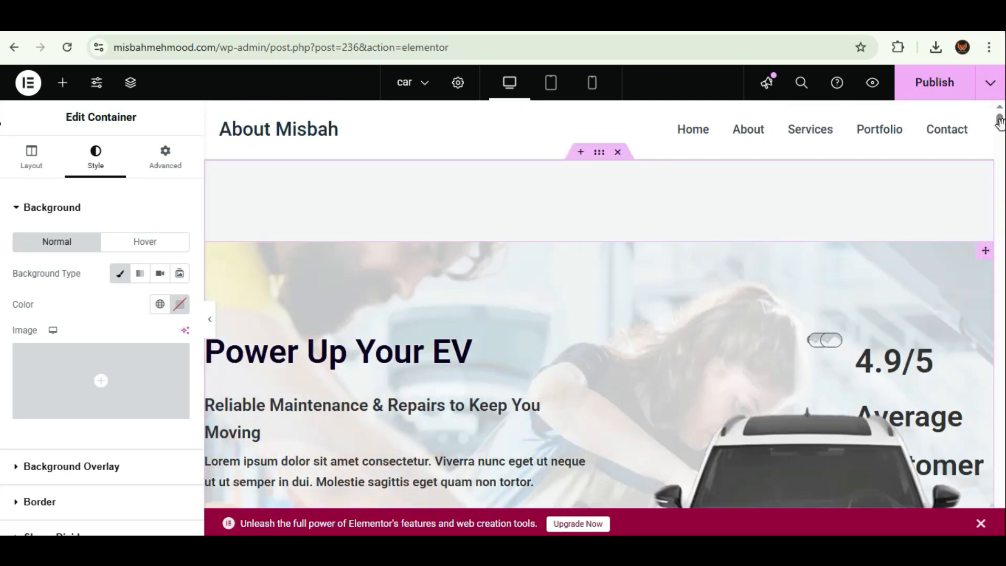
scroll(198, 350, down, 2)
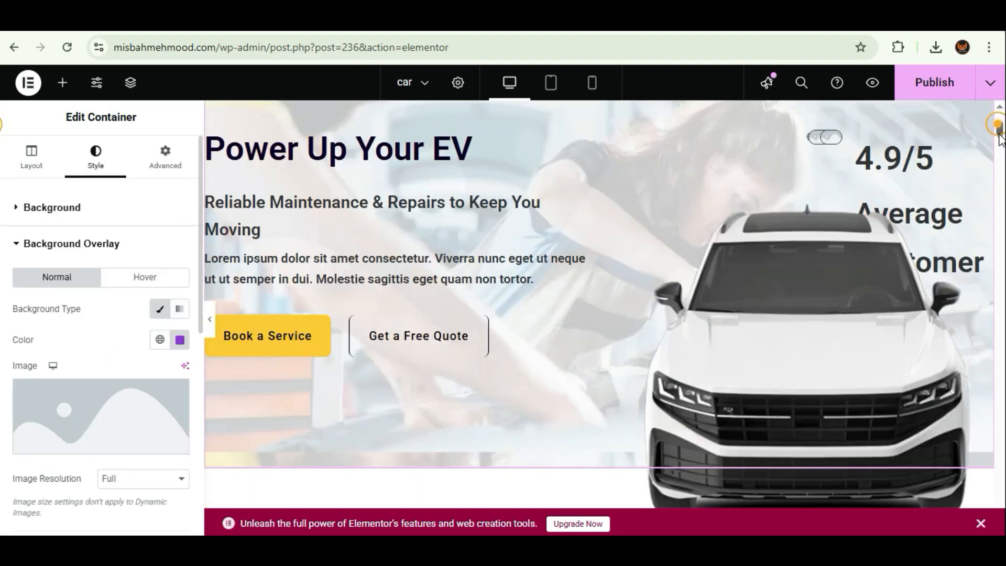
scroll(191, 419, down, 5)
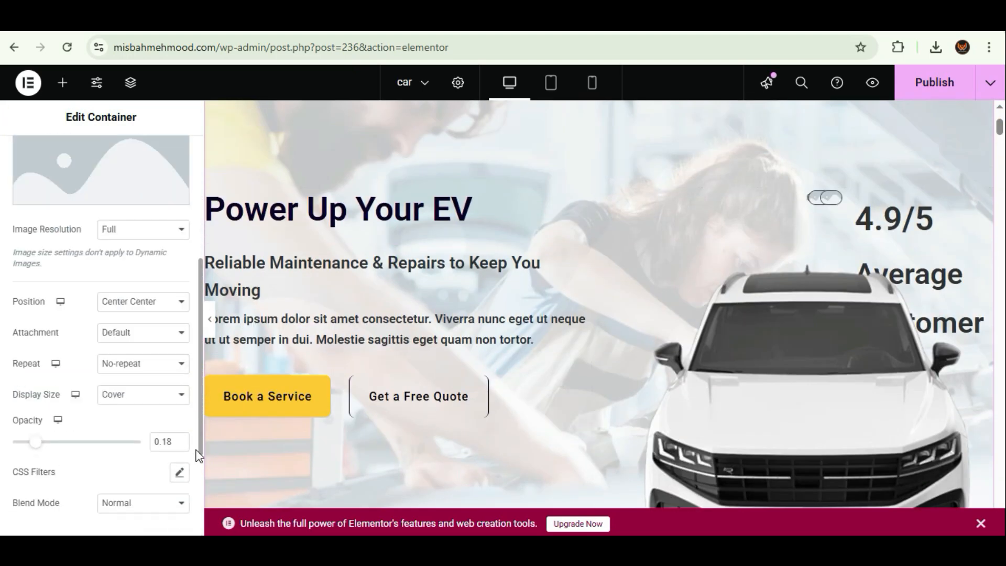
scroll(187, 446, up, 1)
scroll(188, 446, down, 1)
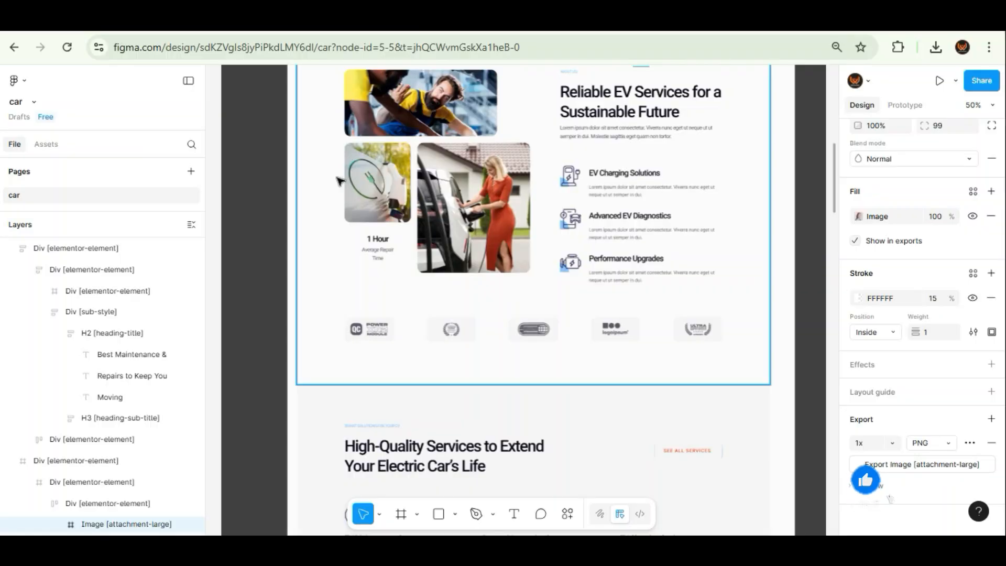
In Figma, add a 1x PNG export setting to the EV charging photo above the "1 Hour" text
click(380, 184)
double_click(379, 184)
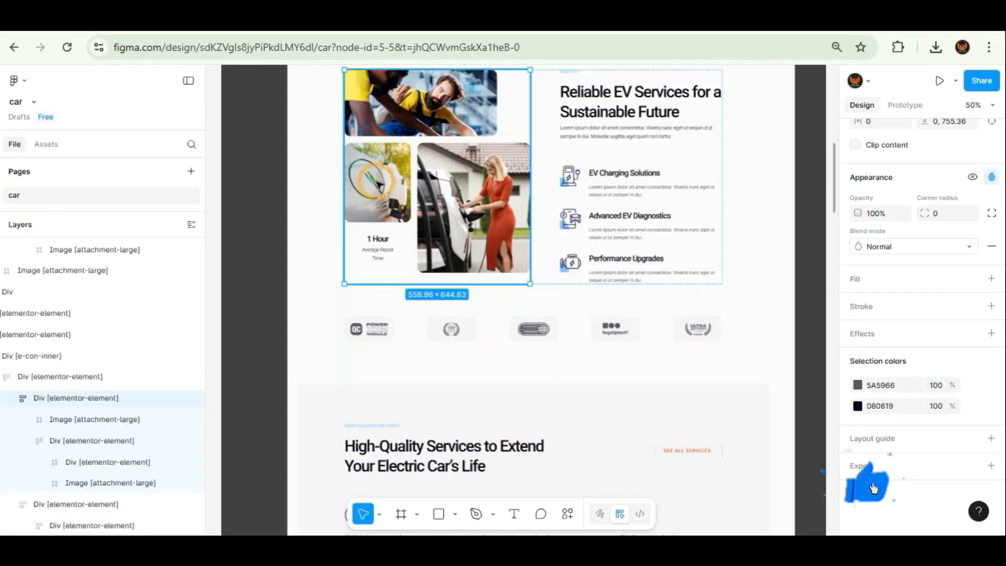
double_click(380, 185)
double_click(380, 185)
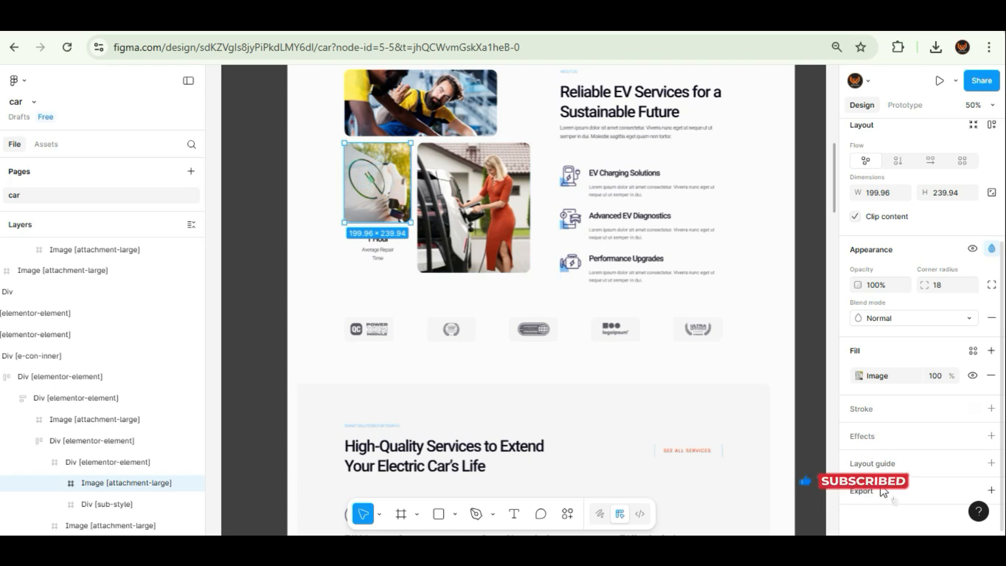
click(884, 491)
scroll(893, 487, down, 2)
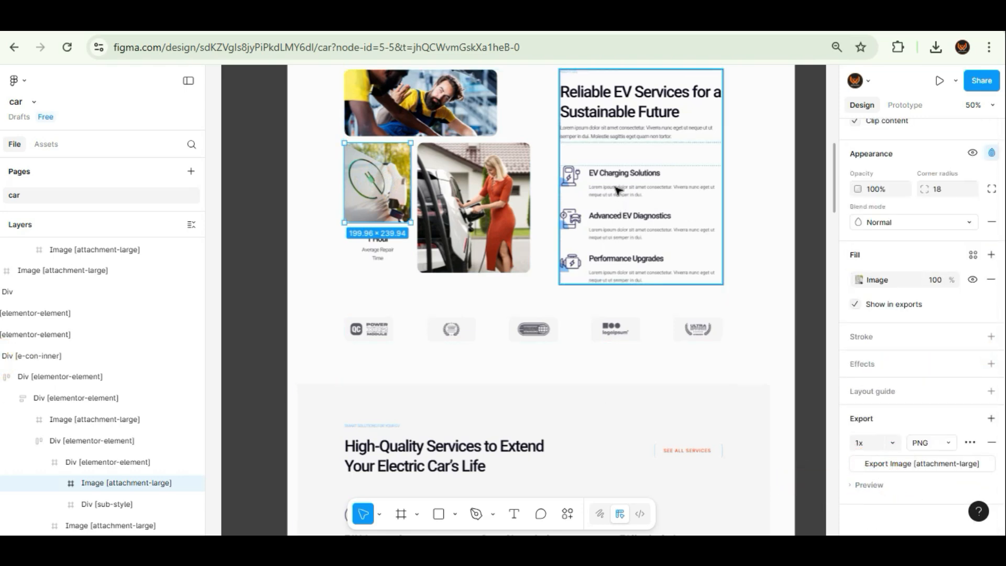
Examine the font family, size and fill of the "Sustainable Future" heading line, and highlight part of the line above it
click(609, 113)
double_click(610, 113)
double_click(609, 112)
double_click(610, 113)
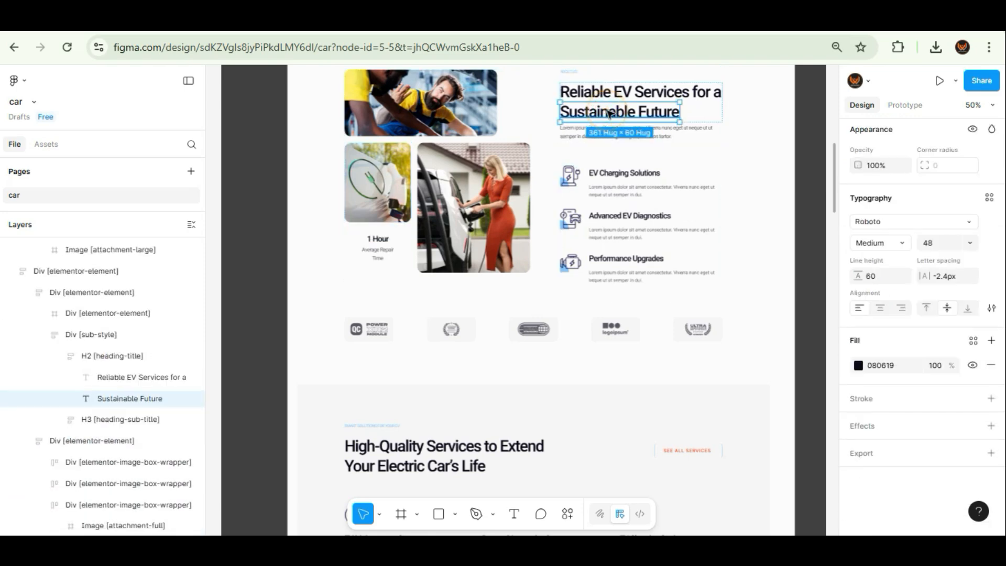
click(609, 114)
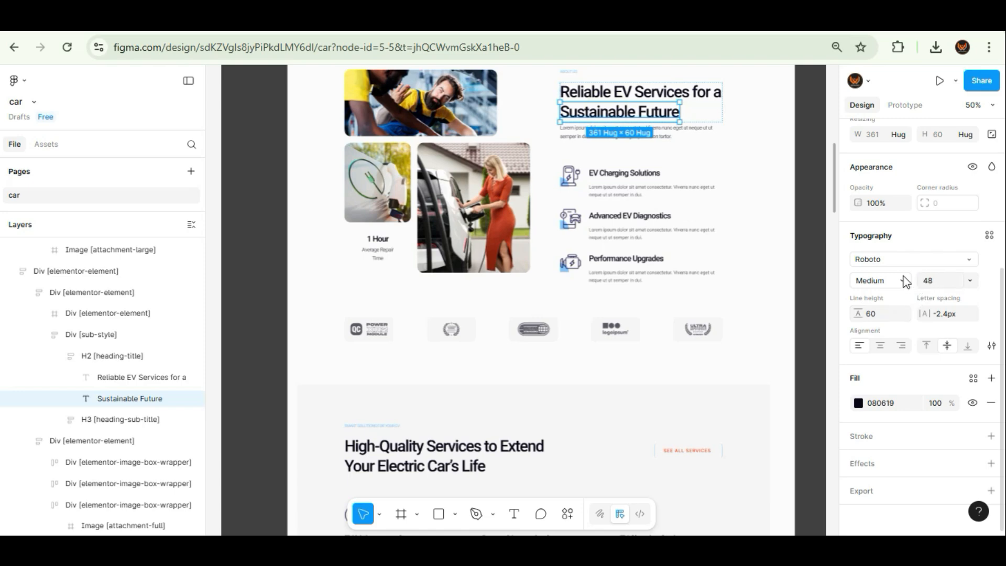
click(883, 260)
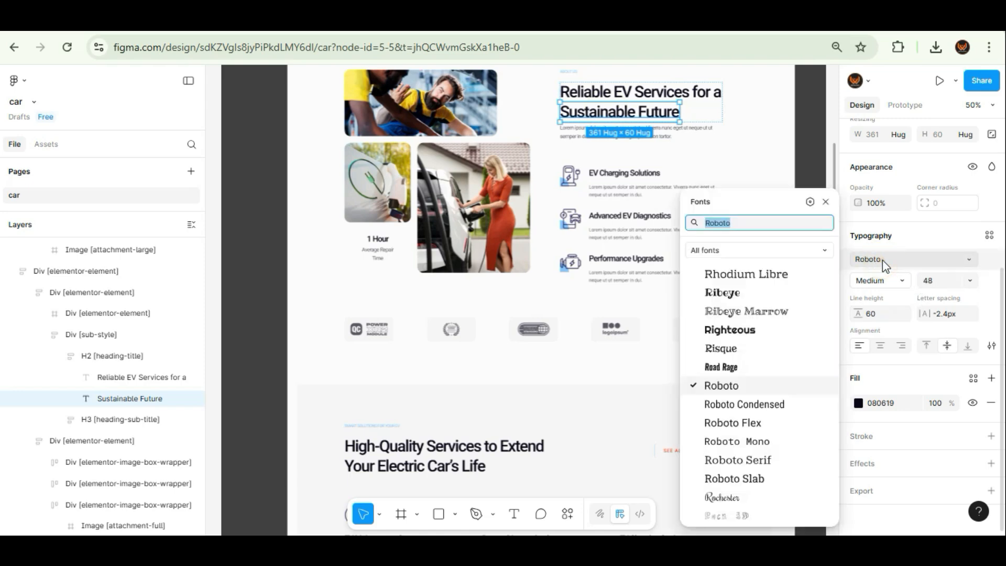
click(884, 260)
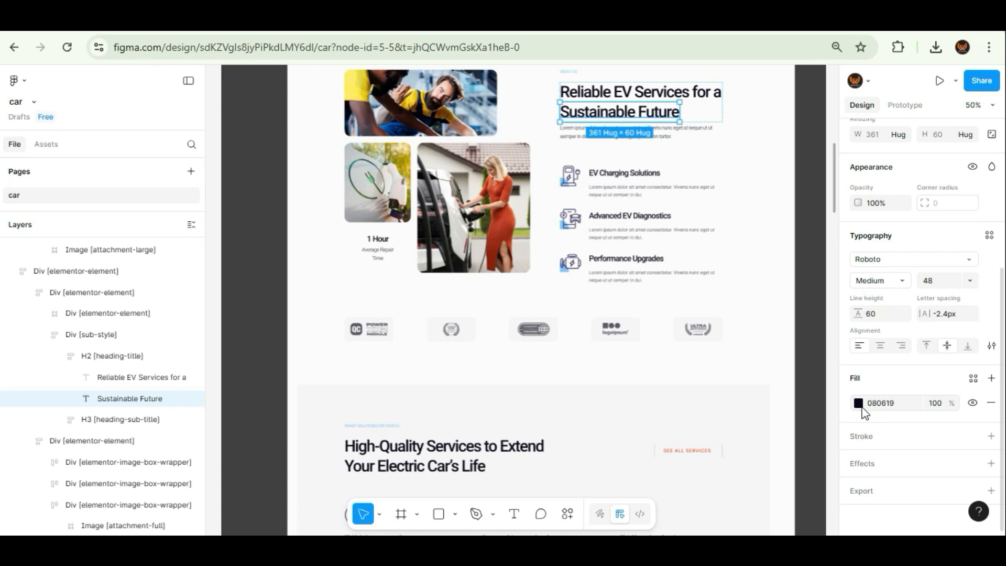
click(651, 98)
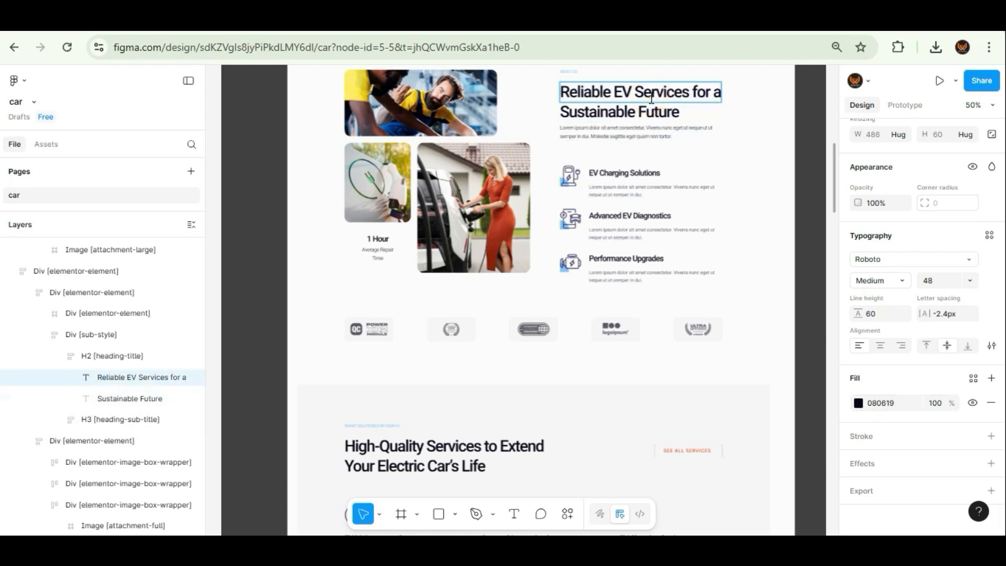
drag(652, 99, 572, 98)
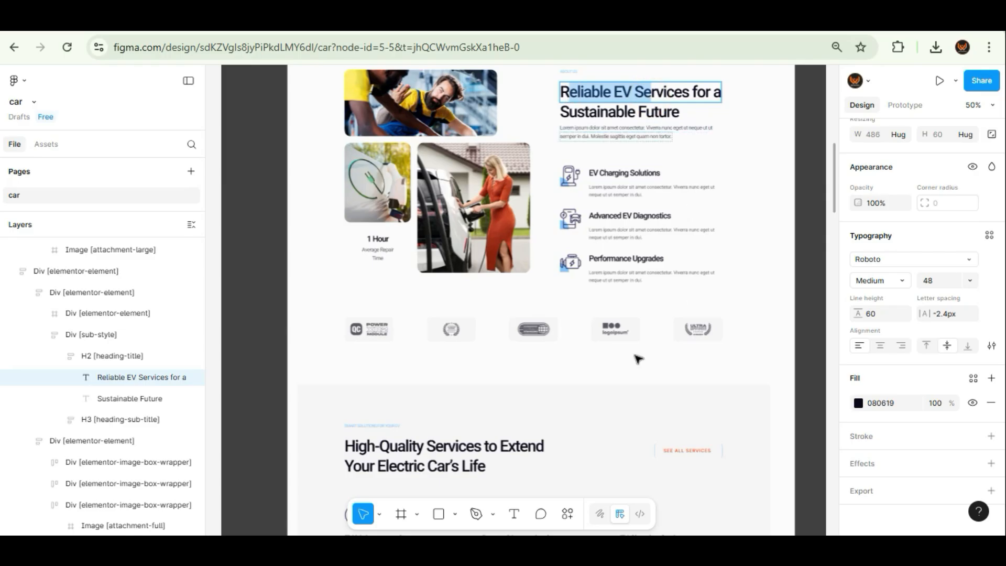